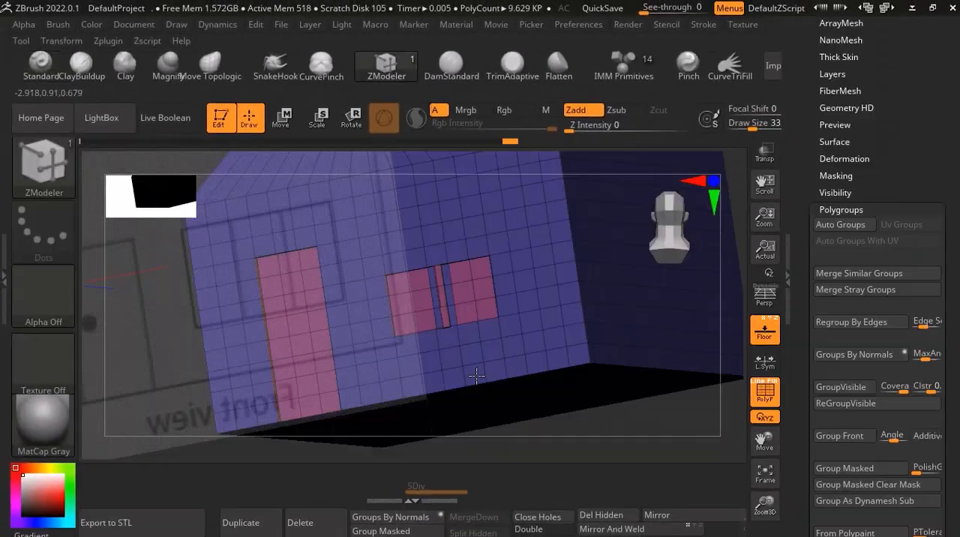
Turn off the polyframe display and examine the house model's door and window recesses from several angles.
{"action": "right_click_drag", "start_coordinate": [488, 349], "coordinate": [469, 405]}
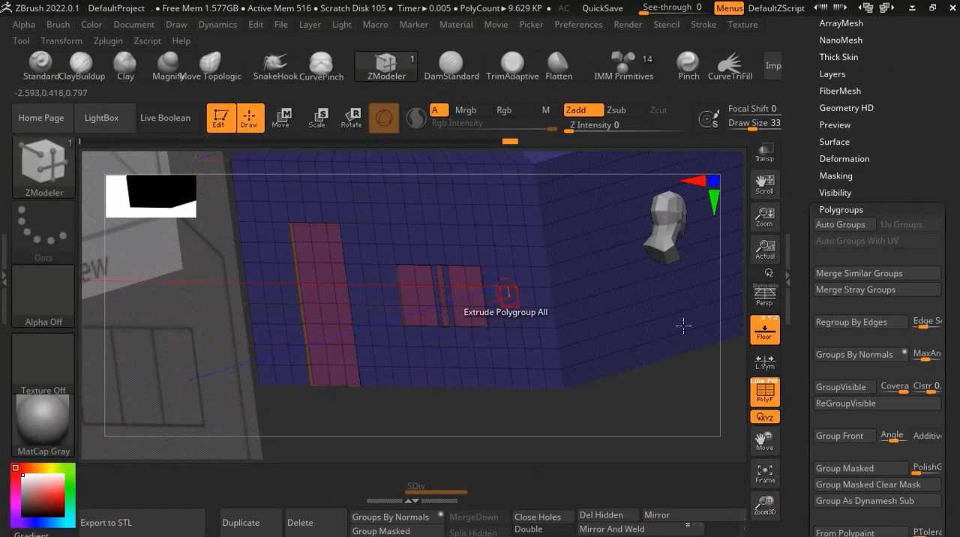
{"action": "left_click", "coordinate": [765, 397]}
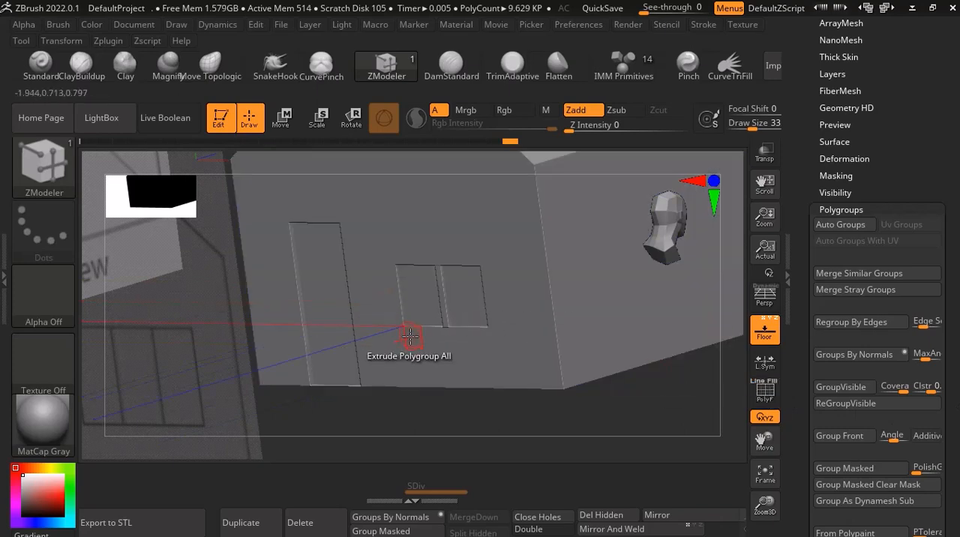
{"action": "right_click_drag", "start_coordinate": [353, 326], "coordinate": [403, 329]}
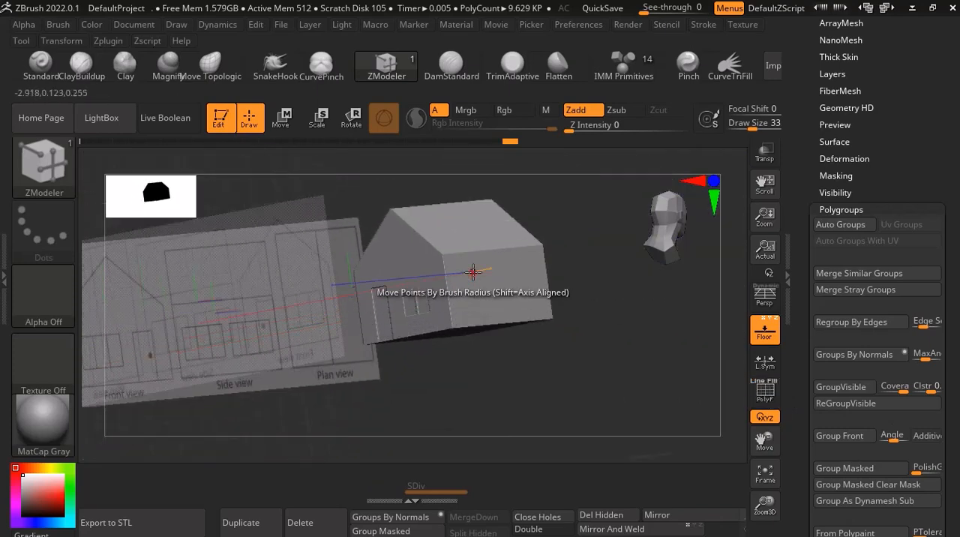
{"action": "right_click_drag", "start_coordinate": [472, 281], "coordinate": [484, 329]}
{"action": "scroll", "coordinate": [418, 296], "scroll_direction": "up", "scroll_amount": 4}
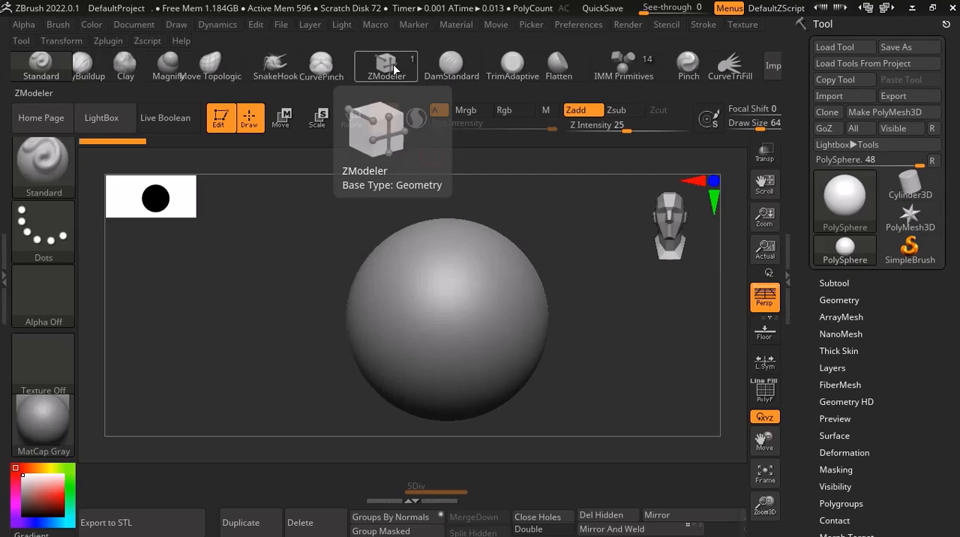
{"action": "scroll", "coordinate": [448, 259], "scroll_direction": "up", "scroll_amount": 3}
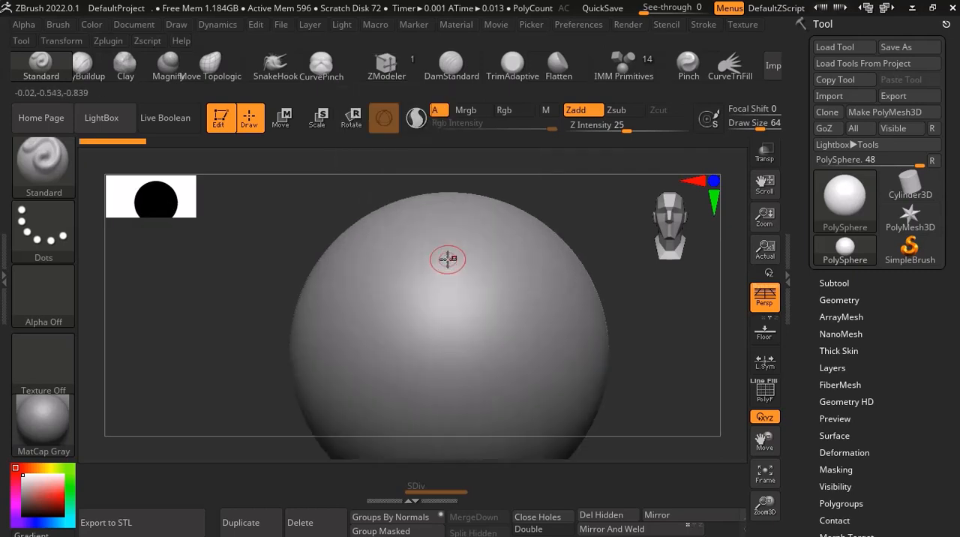
{"action": "scroll", "coordinate": [448, 259], "scroll_direction": "down", "scroll_amount": 3}
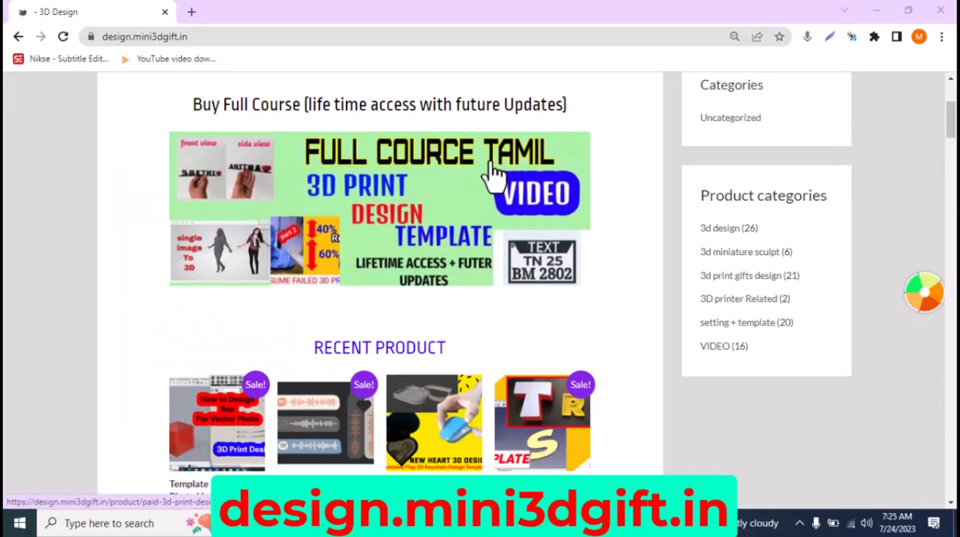
Look through the course products and the full course contents on the design.mini3dgift.in website.
{"action": "scroll", "coordinate": [501, 165], "scroll_direction": "down", "scroll_amount": 8}
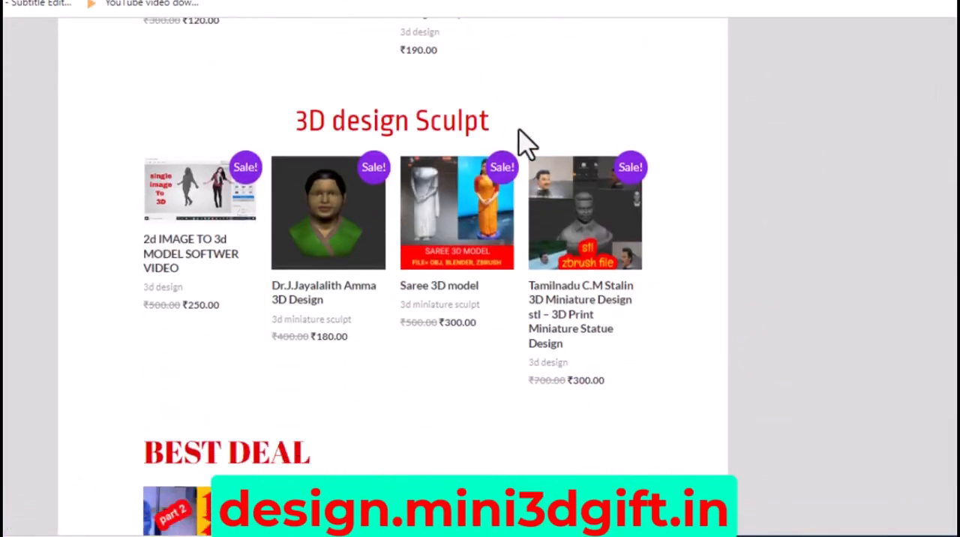
{"action": "scroll", "coordinate": [522, 138], "scroll_direction": "down", "scroll_amount": 8}
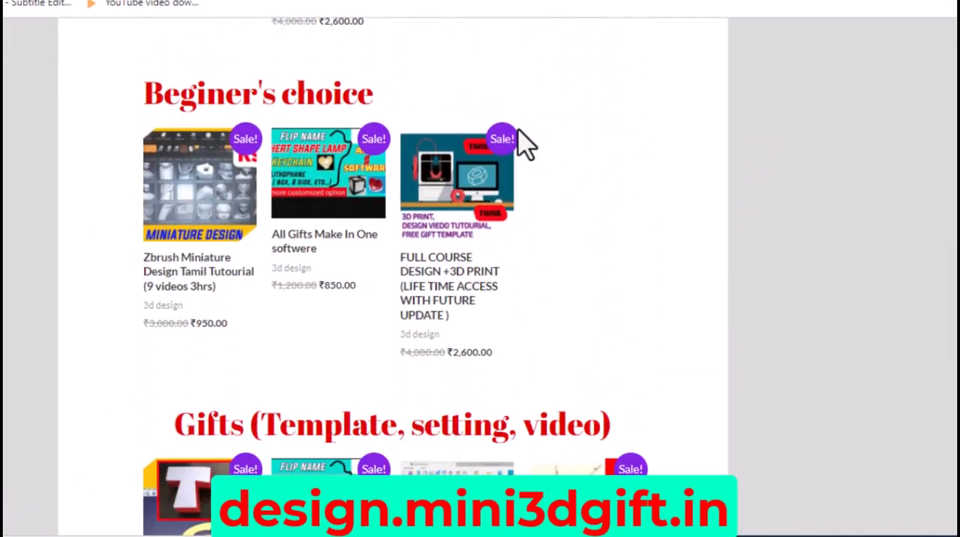
{"action": "left_click", "coordinate": [235, 150]}
{"action": "scroll", "coordinate": [365, 207], "scroll_direction": "down", "scroll_amount": 3}
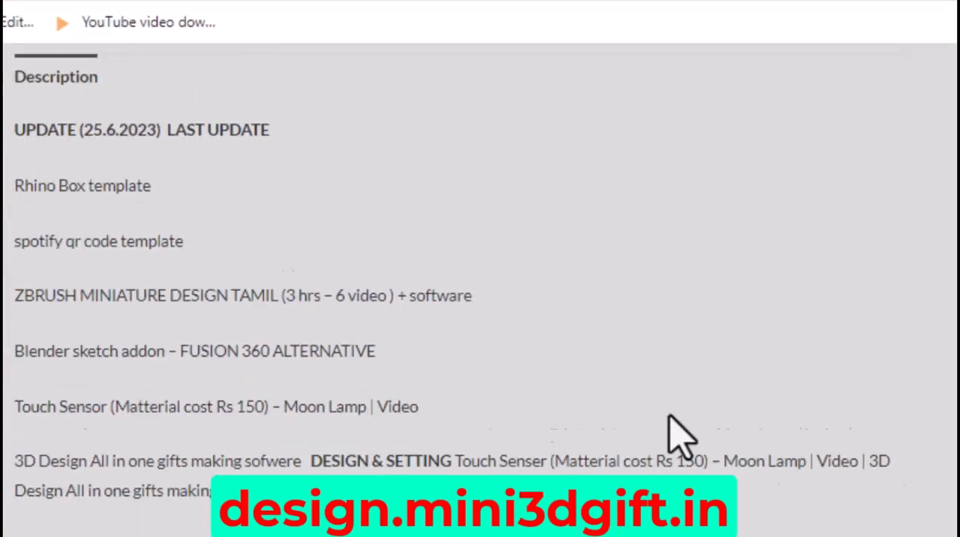
{"action": "scroll", "coordinate": [672, 434], "scroll_direction": "down", "scroll_amount": 4}
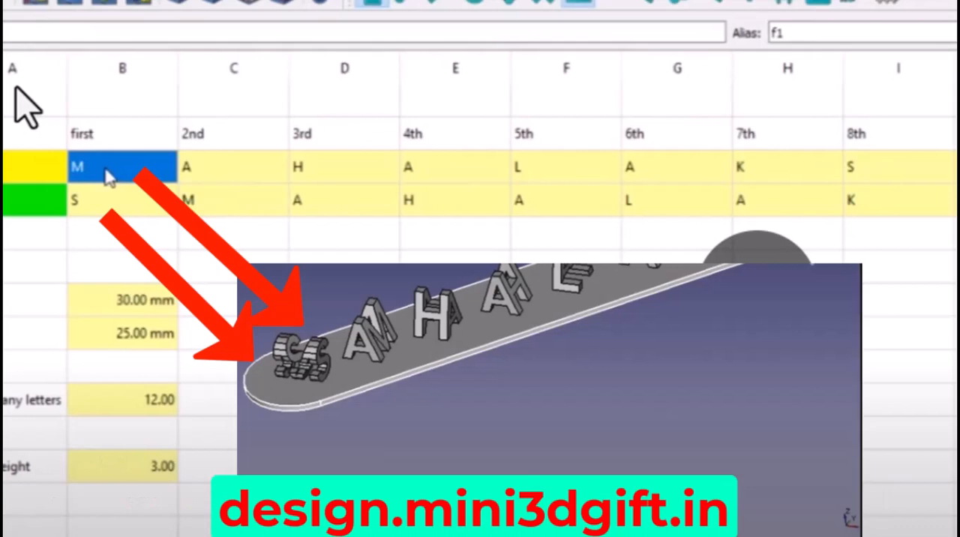
{"action": "type", "text": "R"}
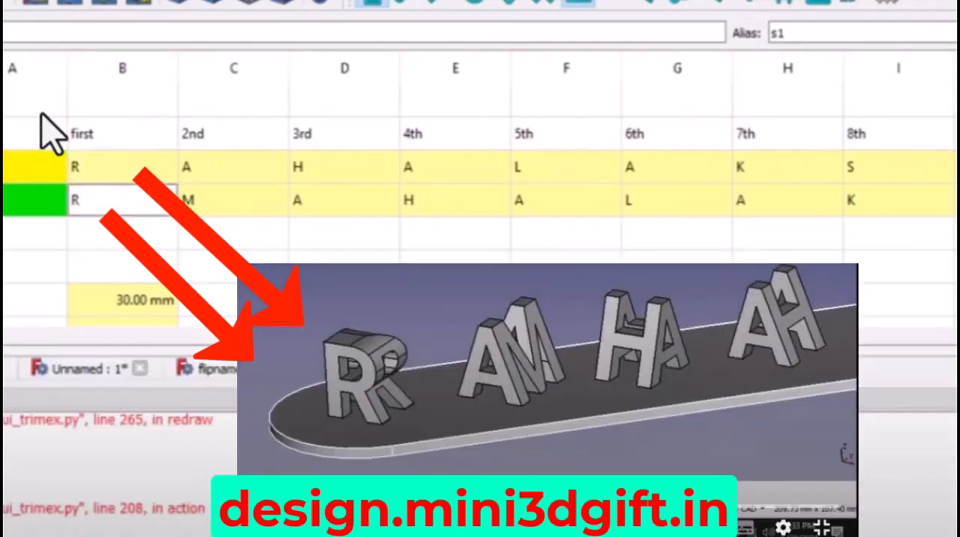
{"action": "left_click", "coordinate": [41, 114]}
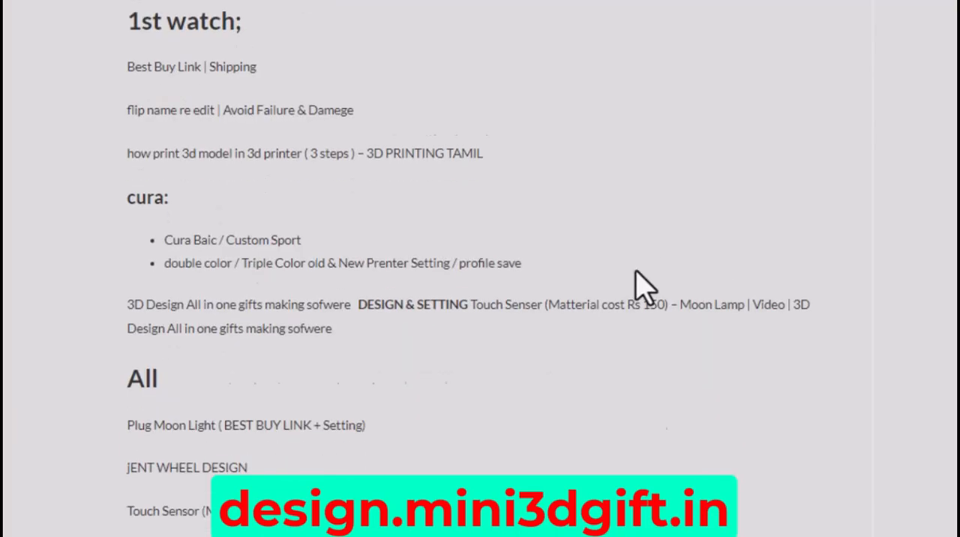
{"action": "scroll", "coordinate": [636, 278], "scroll_direction": "down", "scroll_amount": 15}
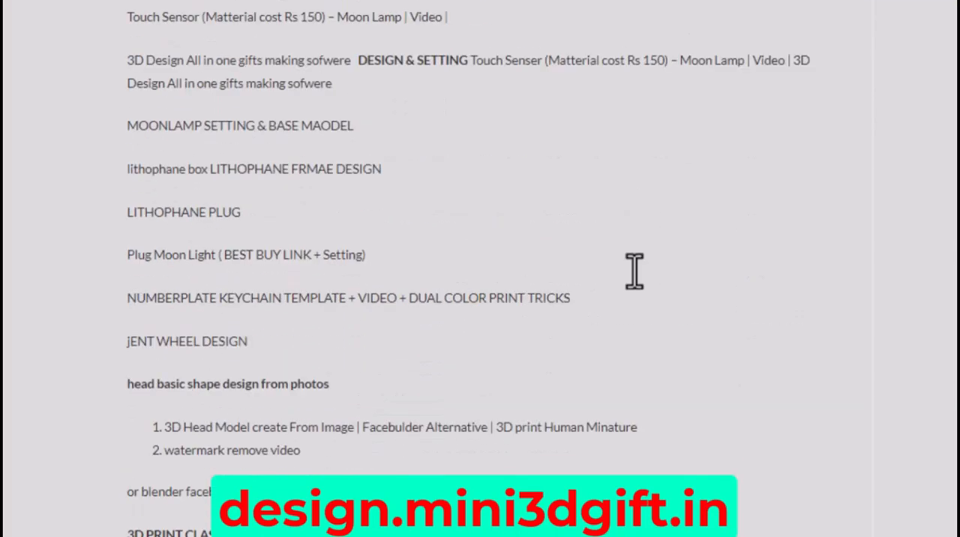
{"action": "scroll", "coordinate": [634, 271], "scroll_direction": "down", "scroll_amount": 20}
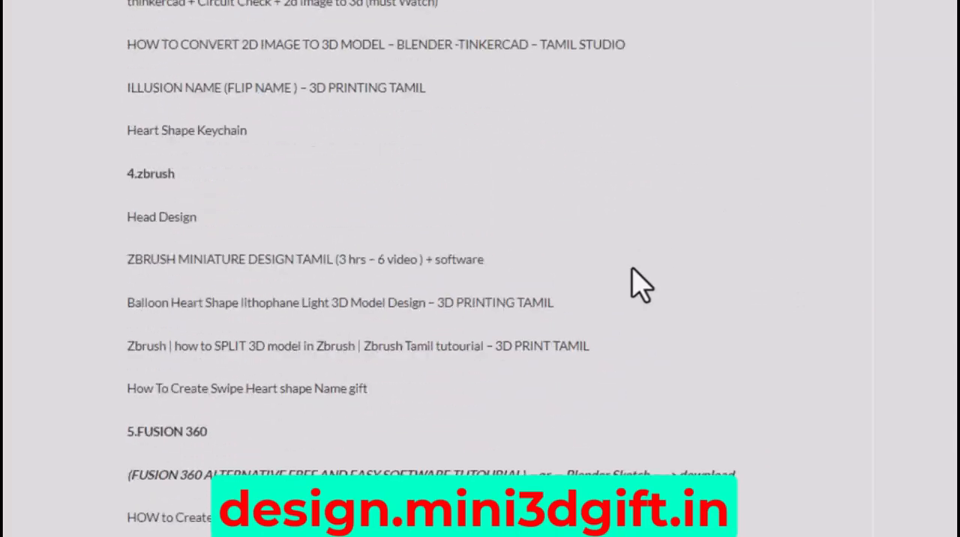
{"action": "scroll", "coordinate": [641, 284], "scroll_direction": "down", "scroll_amount": 2}
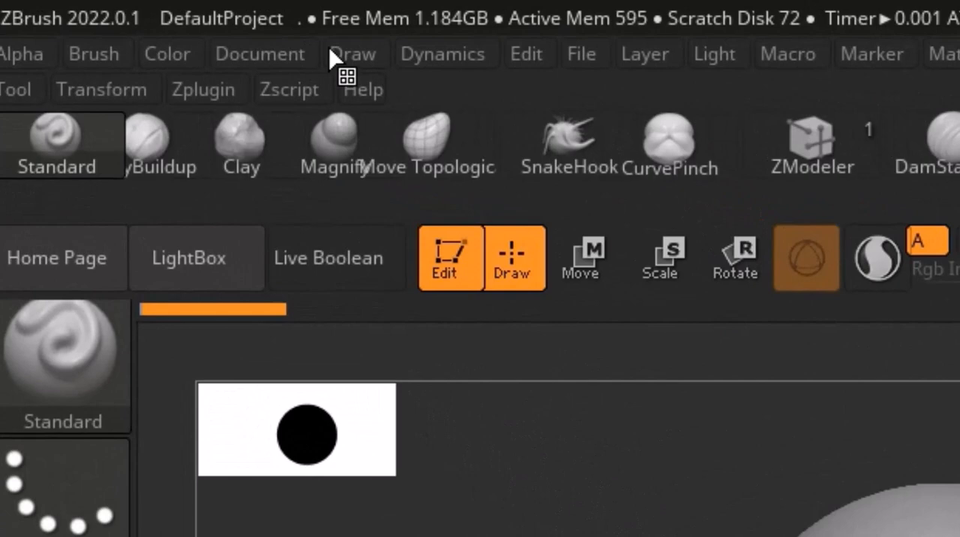
In ZBrush, dock the Draw palette in the side tray and turn on the floor grid with its Front-Back settings expanded.
{"action": "left_click", "coordinate": [342, 58]}
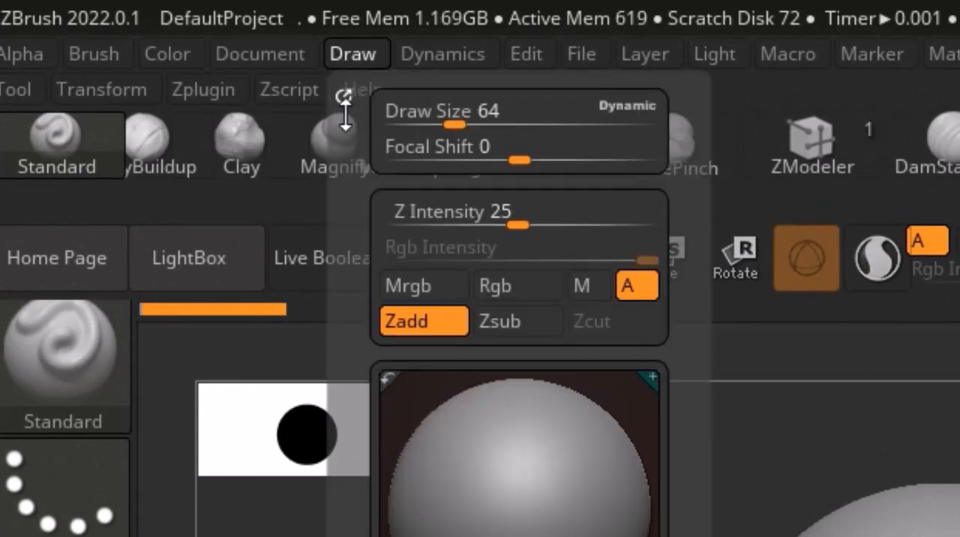
{"action": "left_click", "coordinate": [343, 96]}
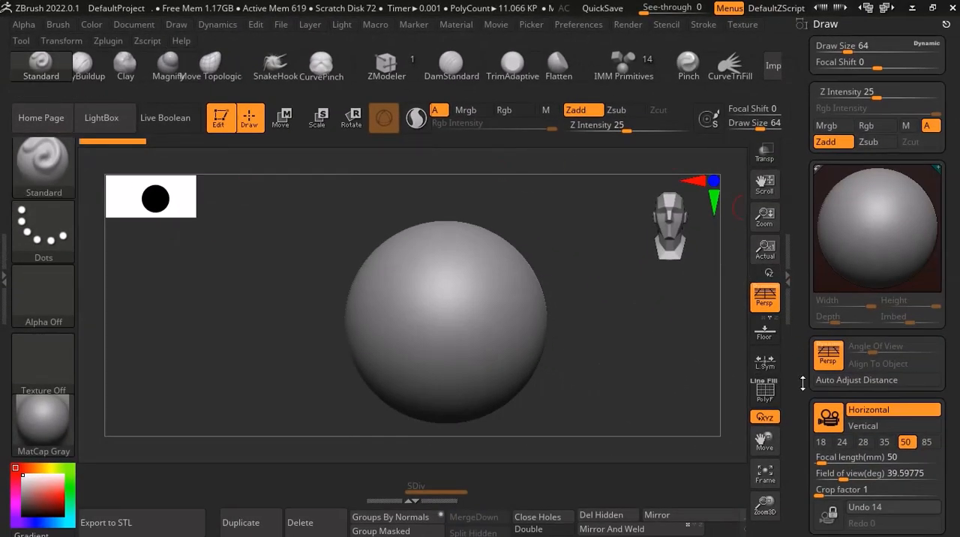
{"action": "scroll", "coordinate": [803, 383], "scroll_direction": "down", "scroll_amount": 5}
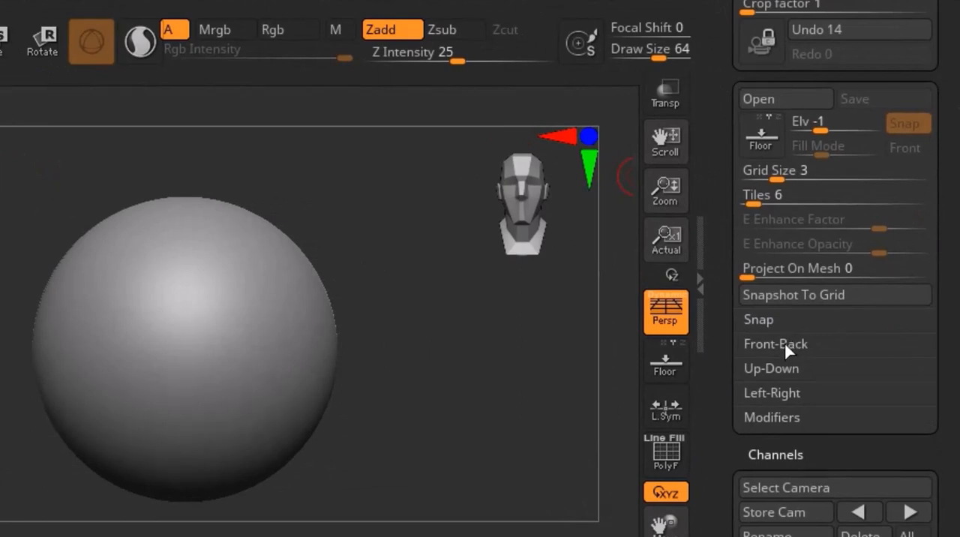
{"action": "left_click", "coordinate": [780, 343]}
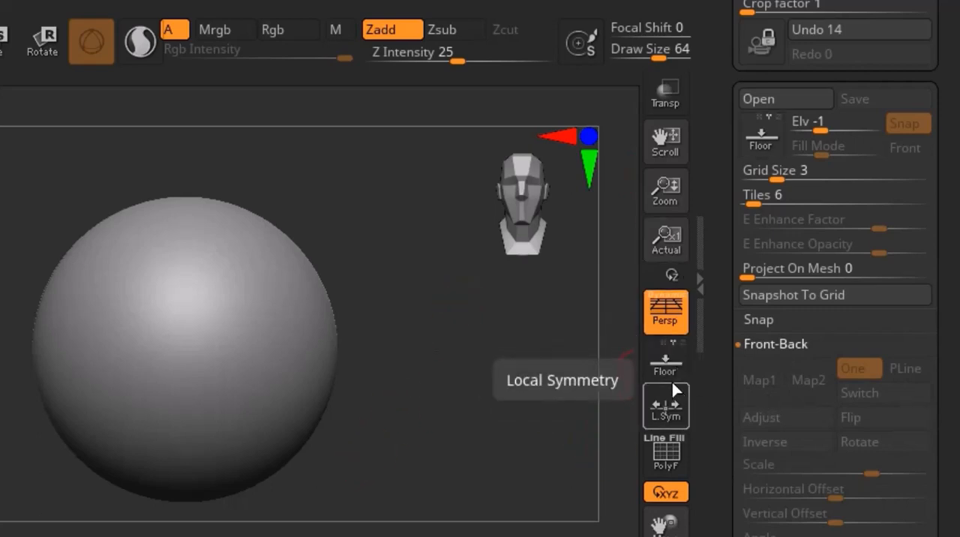
{"action": "left_click", "coordinate": [664, 359]}
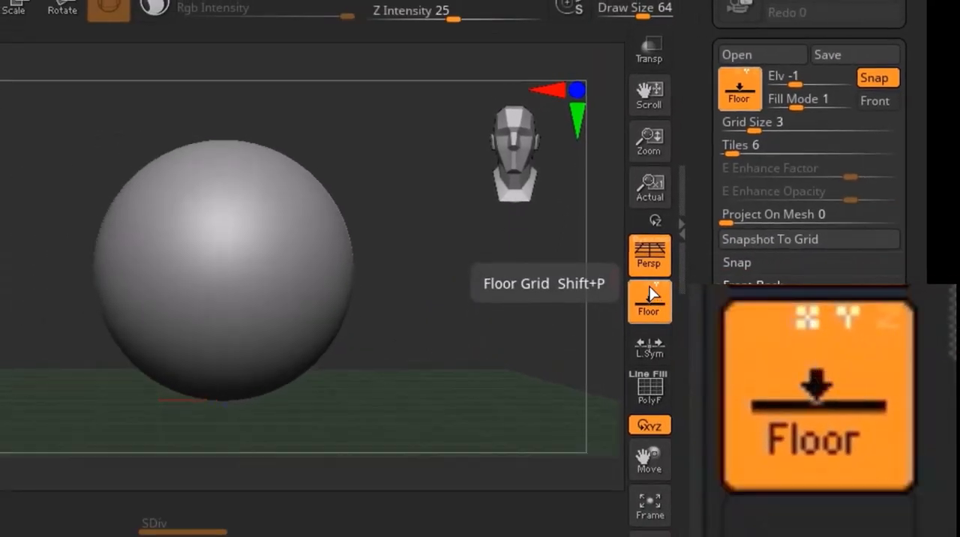
Show the floor grid's X and Z planes in addition to Y, and hide both again.
{"action": "left_click", "coordinate": [648, 286]}
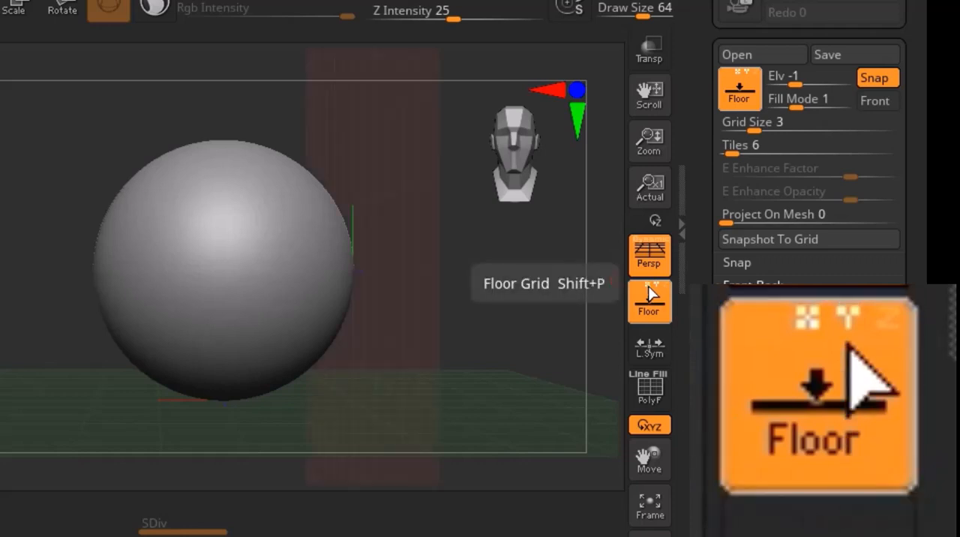
{"action": "left_click_drag", "start_coordinate": [400, 246], "coordinate": [439, 270]}
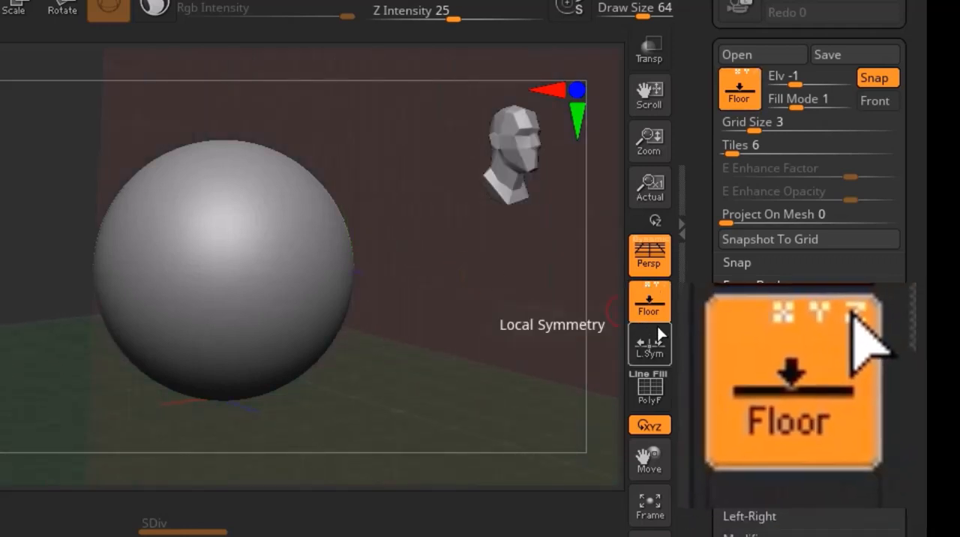
{"action": "left_click", "coordinate": [659, 284]}
{"action": "left_click_drag", "start_coordinate": [267, 327], "coordinate": [269, 326]}
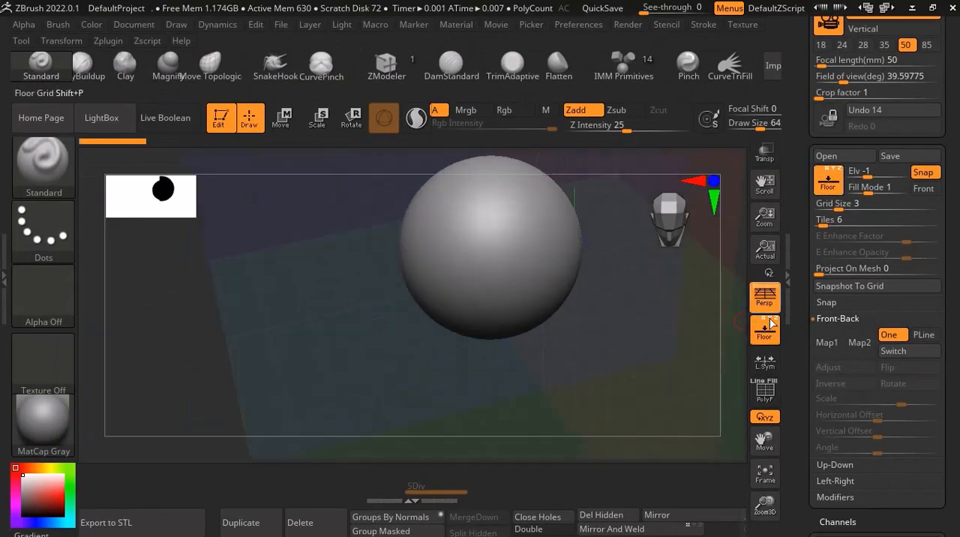
{"action": "left_click", "coordinate": [765, 319]}
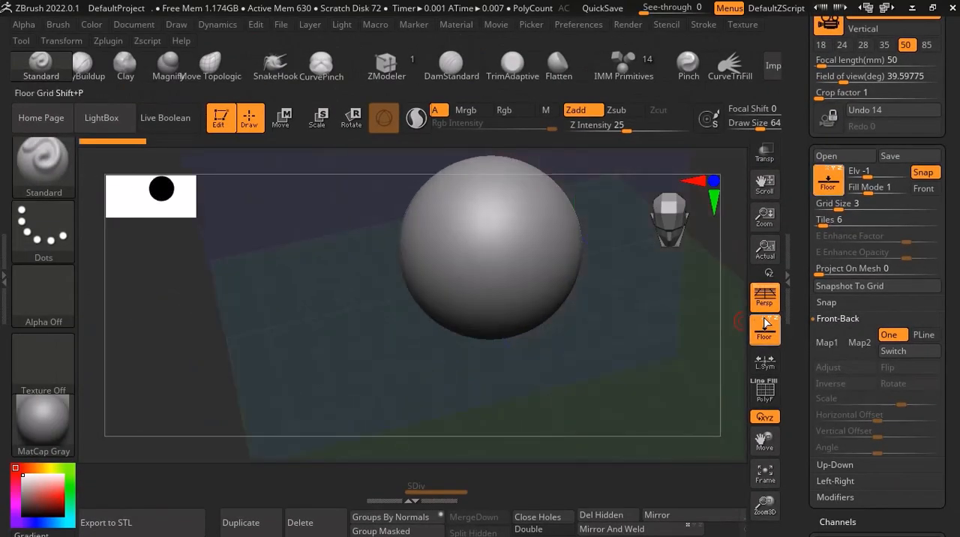
{"action": "left_click", "coordinate": [776, 320]}
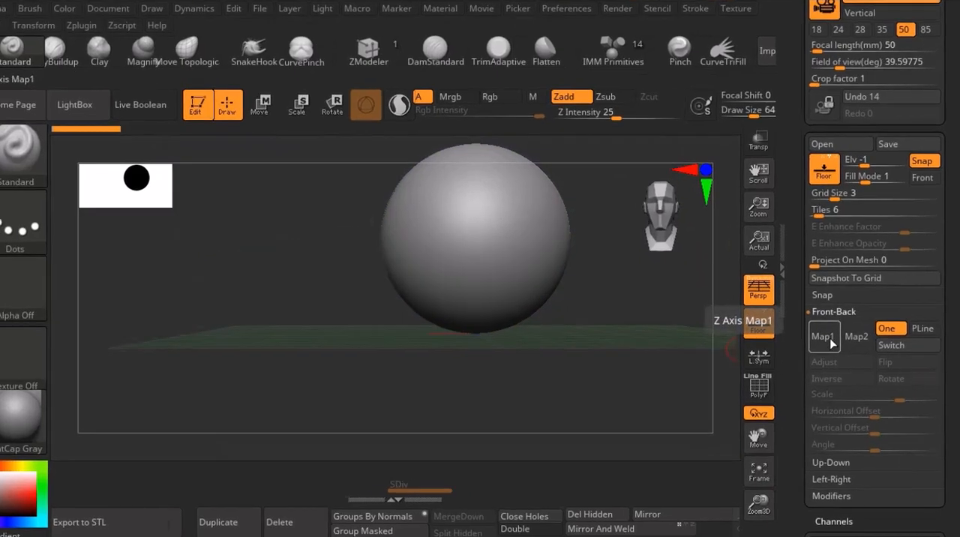
Import the image Y7_2b_7 from the Downloads folder as Map1 of the Front-Back grid.
{"action": "left_click", "coordinate": [835, 346]}
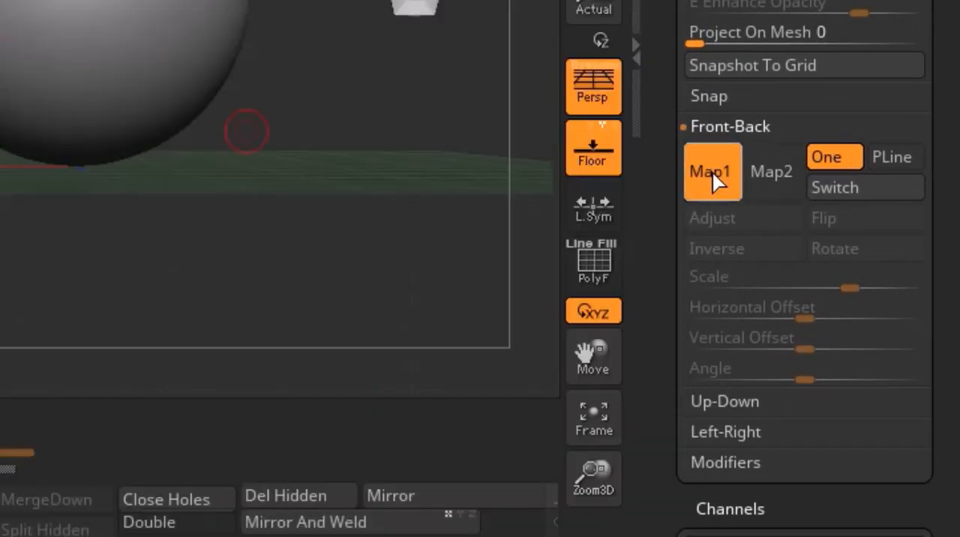
{"action": "left_click", "coordinate": [710, 164]}
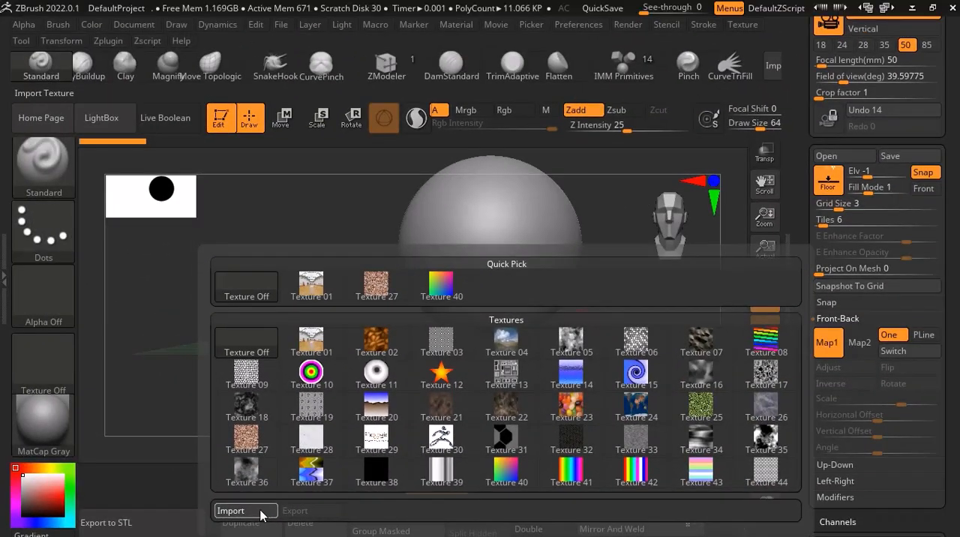
{"action": "left_click", "coordinate": [246, 511]}
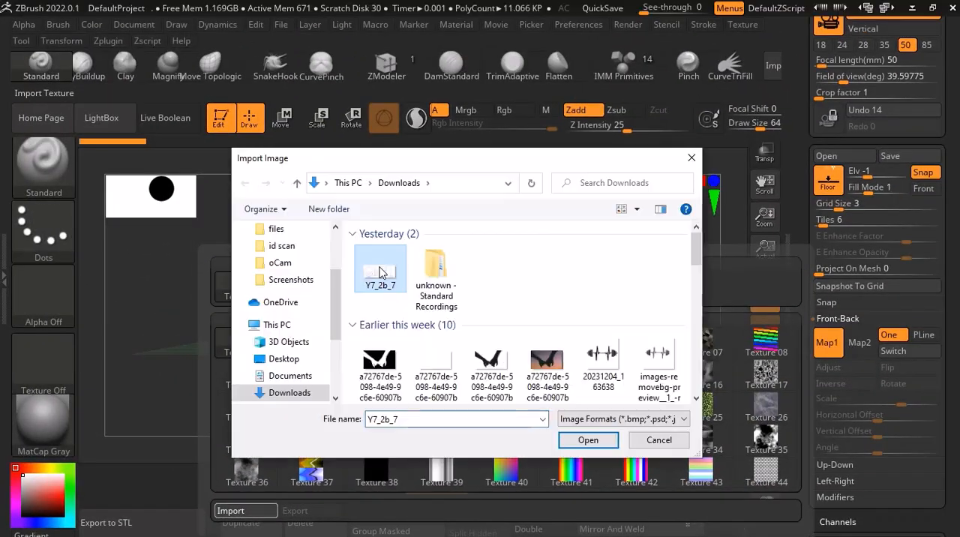
{"action": "left_click", "coordinate": [594, 441]}
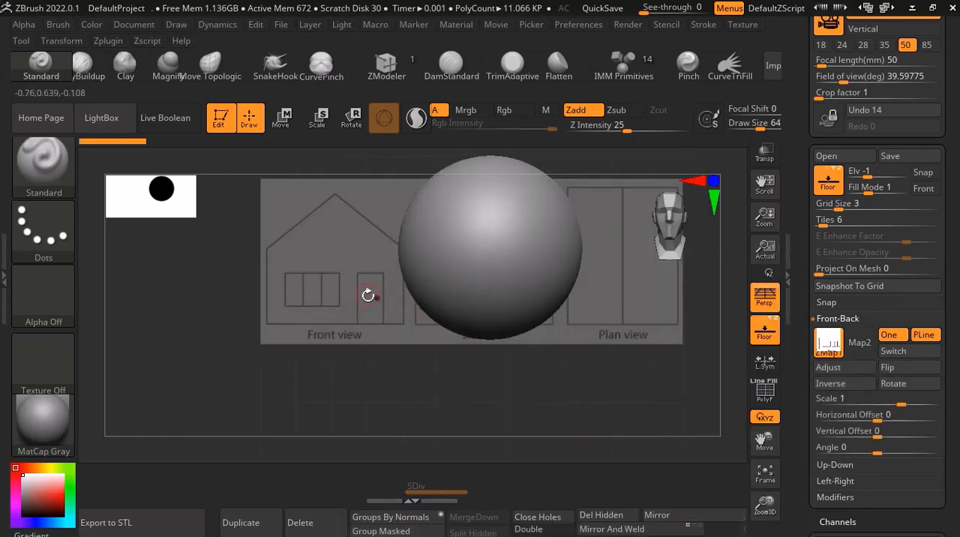
View the sphere and the reference planes from the side and turn off perspective distortion.
{"action": "left_click_drag", "start_coordinate": [427, 292], "coordinate": [476, 332]}
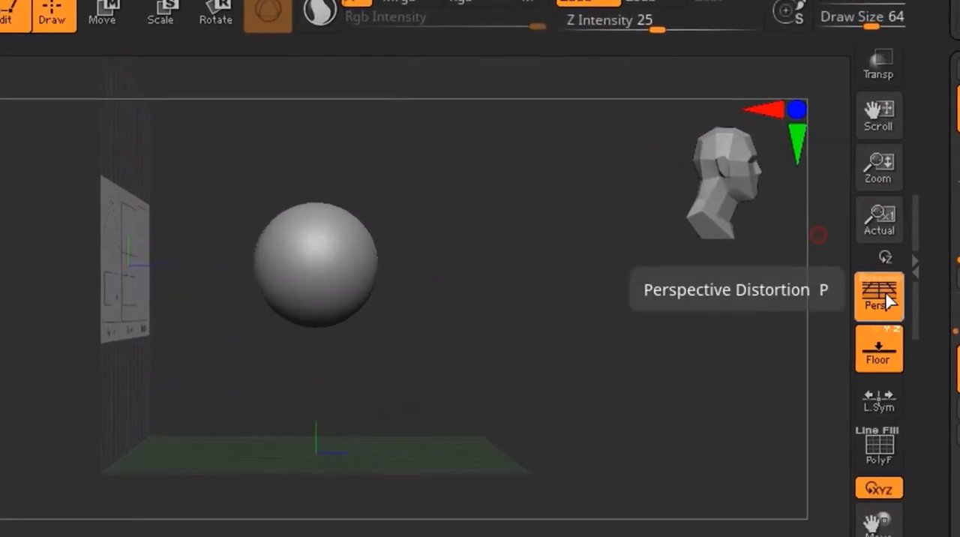
{"action": "left_click", "coordinate": [890, 300]}
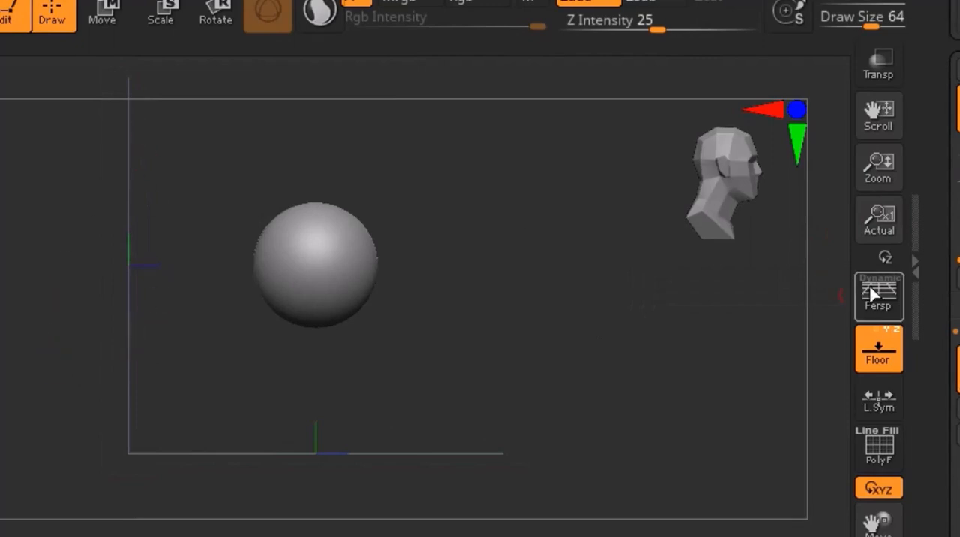
{"action": "left_click", "coordinate": [873, 295]}
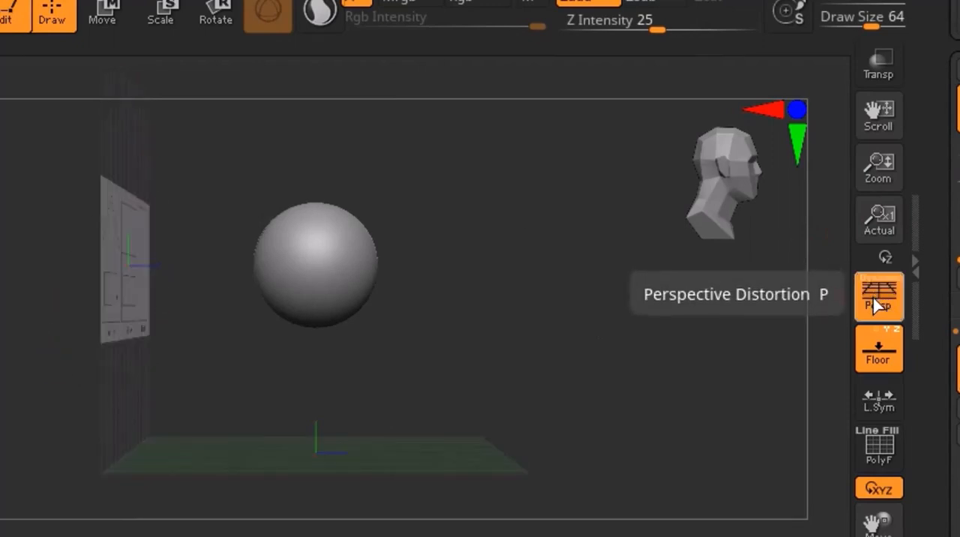
{"action": "left_click", "coordinate": [874, 299]}
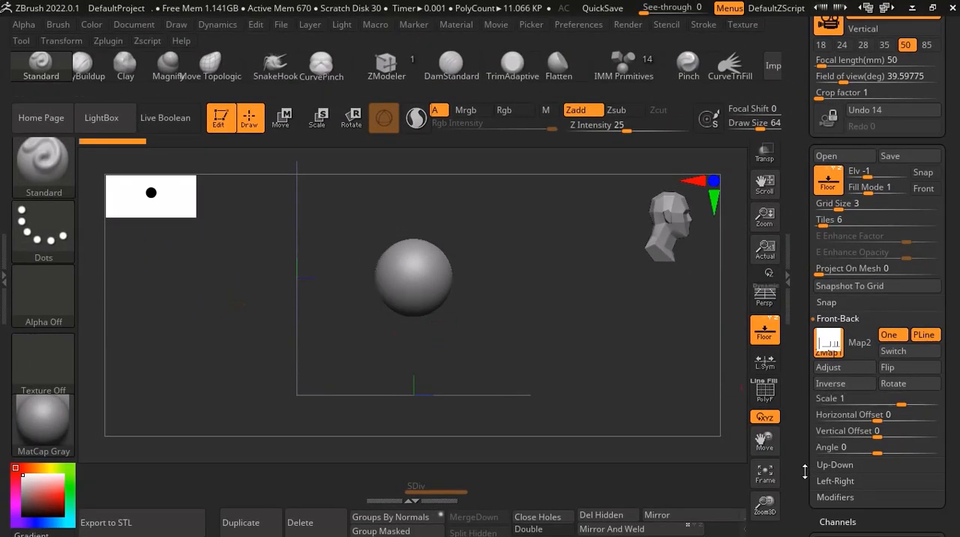
Import the house drawing as Map1 of the Left-Right grid, alongside the existing Front-Back reference.
{"action": "left_click_drag", "start_coordinate": [805, 478], "coordinate": [845, 435]}
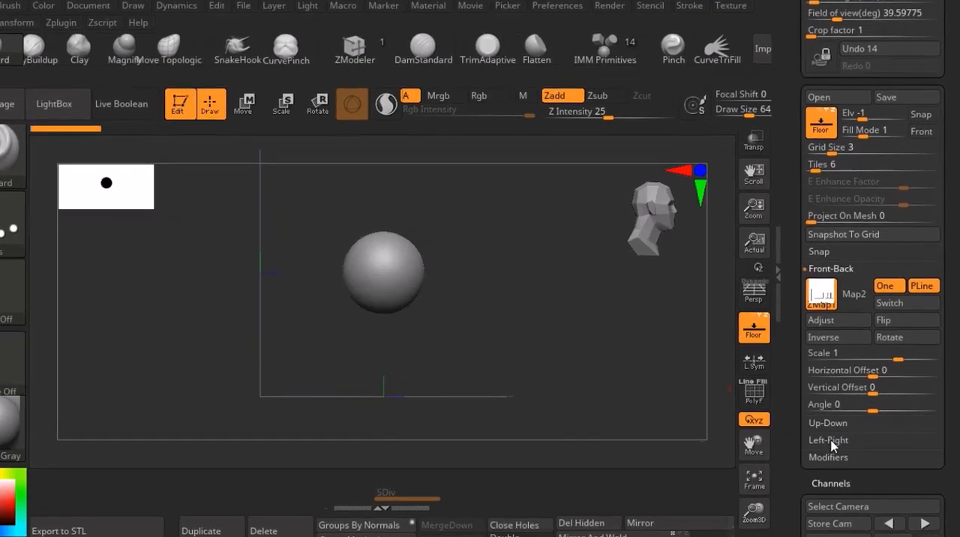
{"action": "left_click", "coordinate": [835, 437]}
{"action": "left_click", "coordinate": [829, 336]}
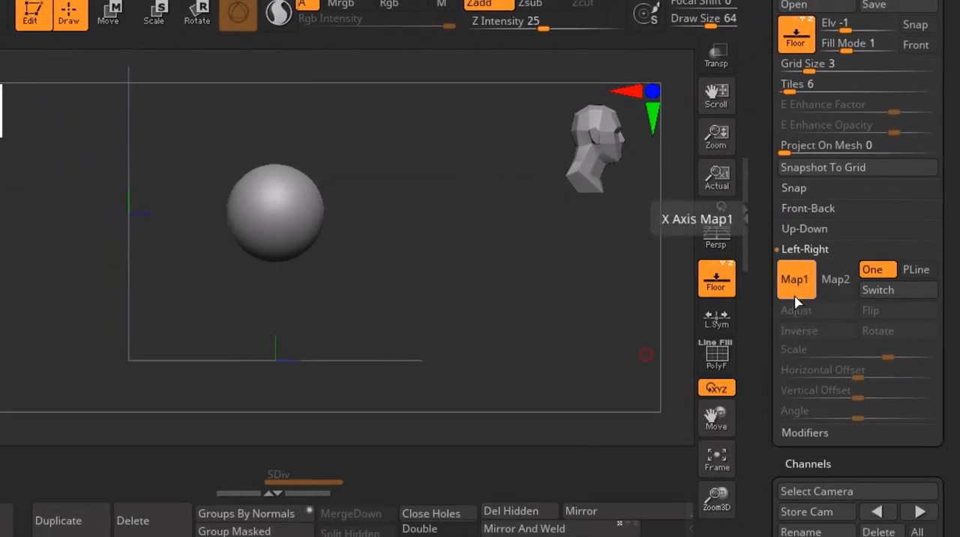
{"action": "left_click", "coordinate": [797, 301]}
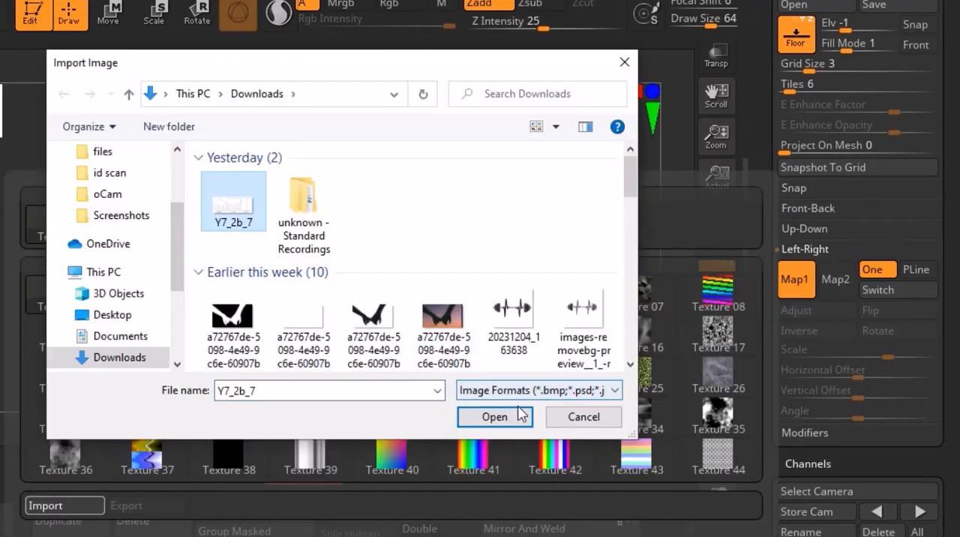
{"action": "left_click", "coordinate": [495, 418]}
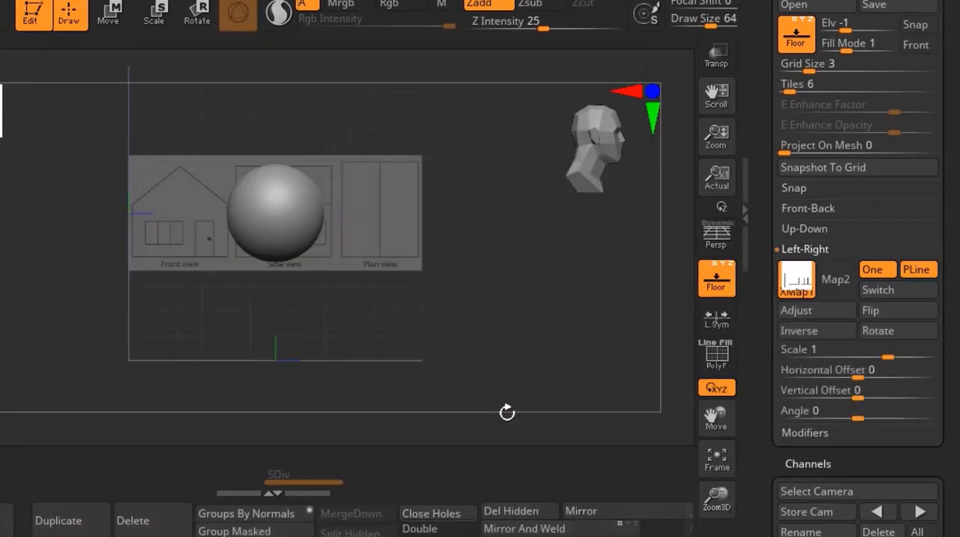
{"action": "left_click_drag", "start_coordinate": [322, 295], "coordinate": [138, 252]}
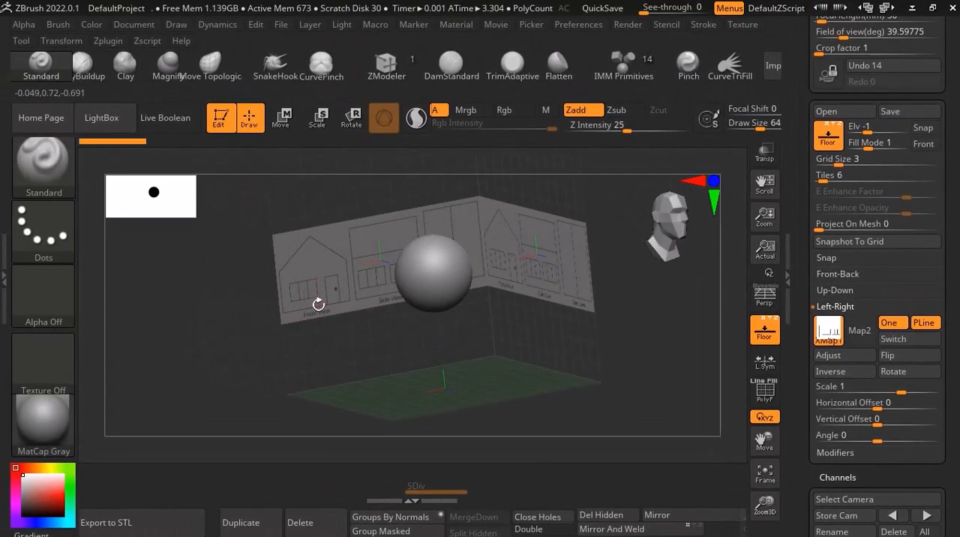
{"action": "left_click_drag", "start_coordinate": [435, 260], "coordinate": [542, 272]}
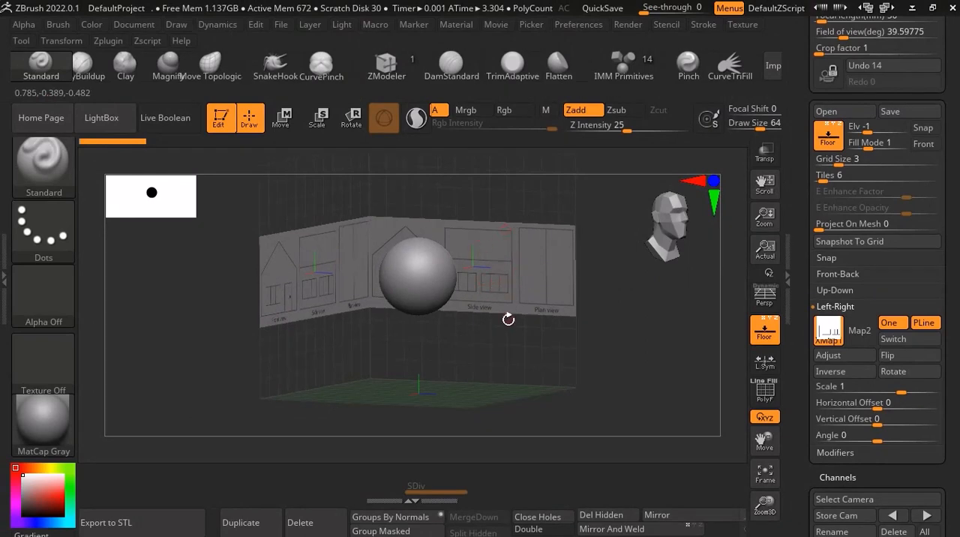
{"action": "scroll", "coordinate": [485, 240], "scroll_direction": "up", "scroll_amount": 4}
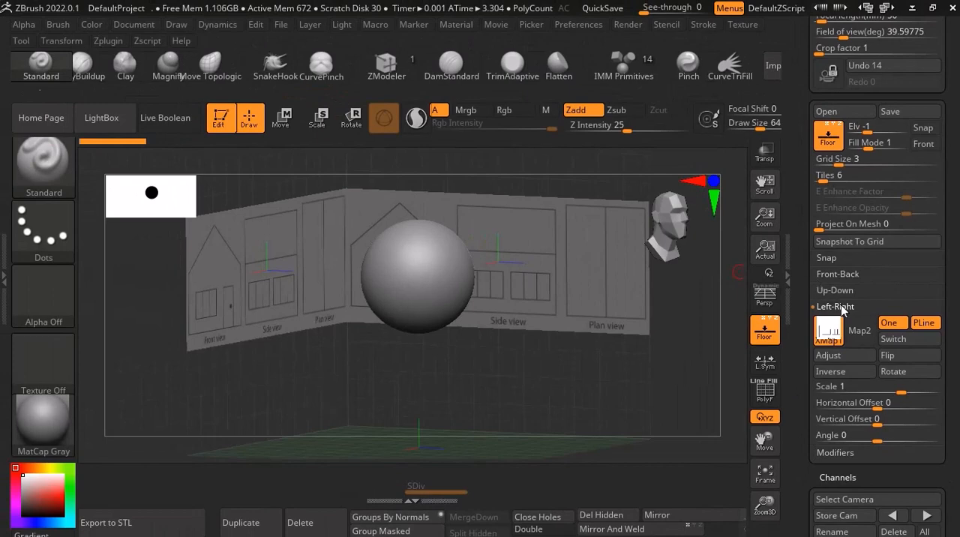
Collapse the Left-Right grid settings and the side tray, and turn on the polyframe display for the sphere.
{"action": "left_click", "coordinate": [835, 306]}
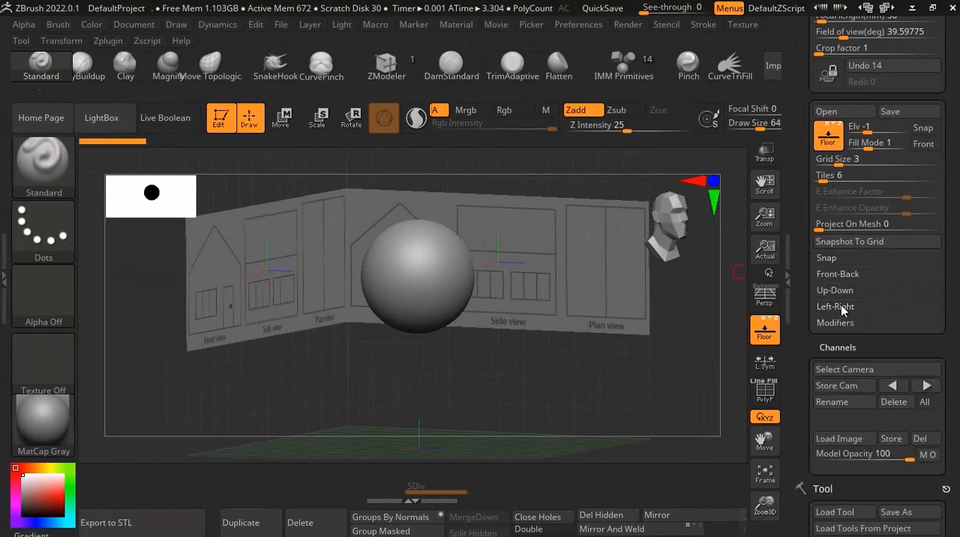
{"action": "left_click", "coordinate": [788, 276]}
{"action": "right_click_drag", "start_coordinate": [496, 274], "coordinate": [568, 320], "text": "ctrl"}
{"action": "right_click_drag", "start_coordinate": [568, 319], "coordinate": [558, 288], "text": "ctrl"}
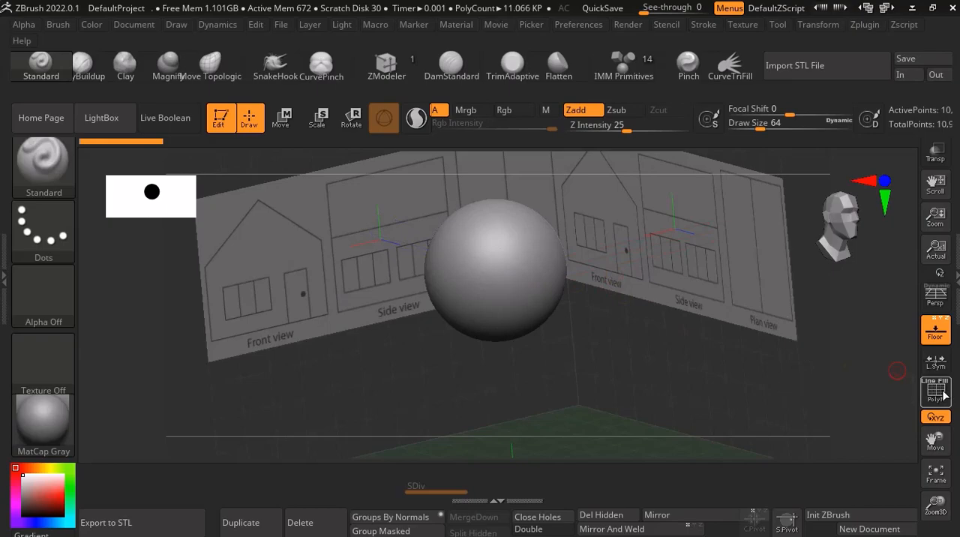
{"action": "left_click", "coordinate": [936, 389]}
{"action": "scroll", "coordinate": [513, 261], "scroll_direction": "up", "scroll_amount": 8}
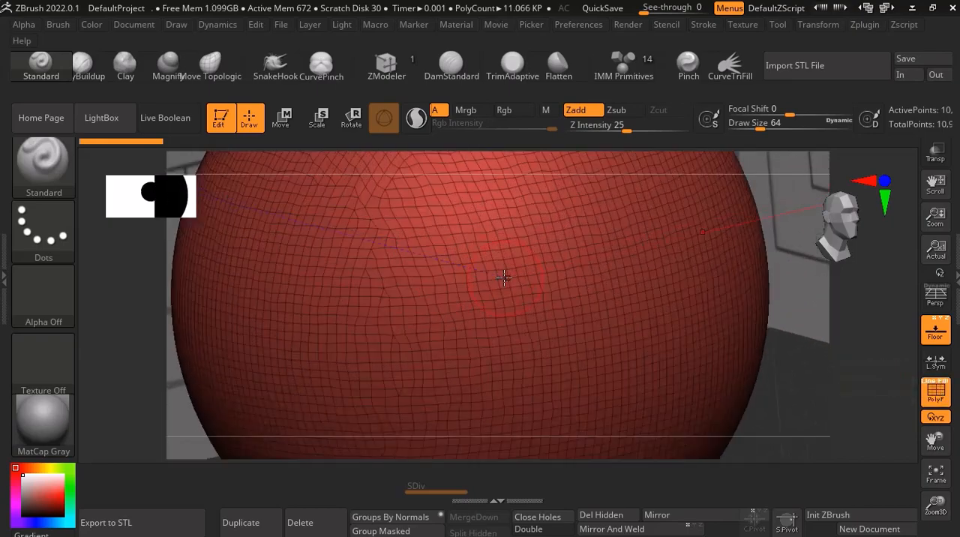
{"action": "scroll", "coordinate": [506, 277], "scroll_direction": "down", "scroll_amount": 3}
{"action": "scroll", "coordinate": [507, 274], "scroll_direction": "down", "scroll_amount": 5}
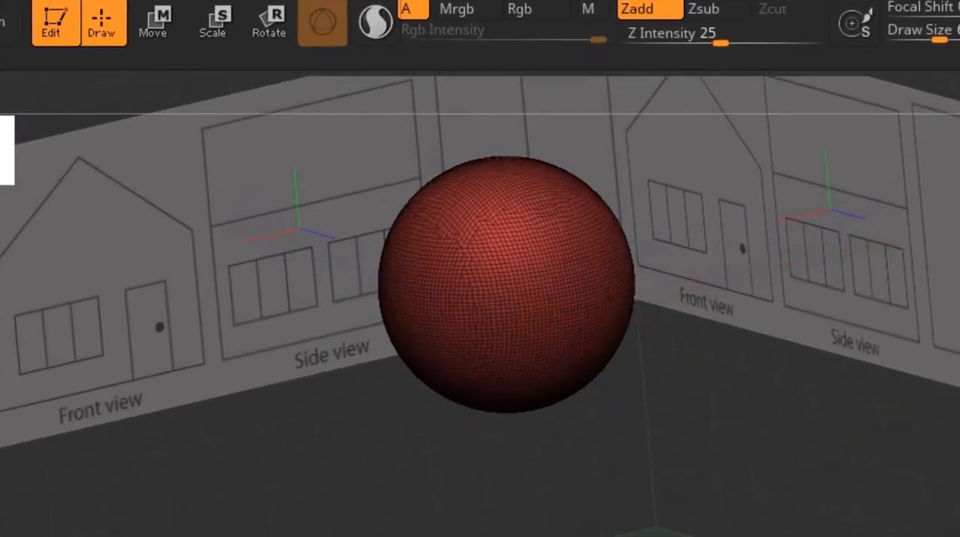
Examine the sphere against the reference planes from the side, from below and from the back.
{"action": "left_click_drag", "start_coordinate": [796, 248], "coordinate": [918, 226], "text": "shift"}
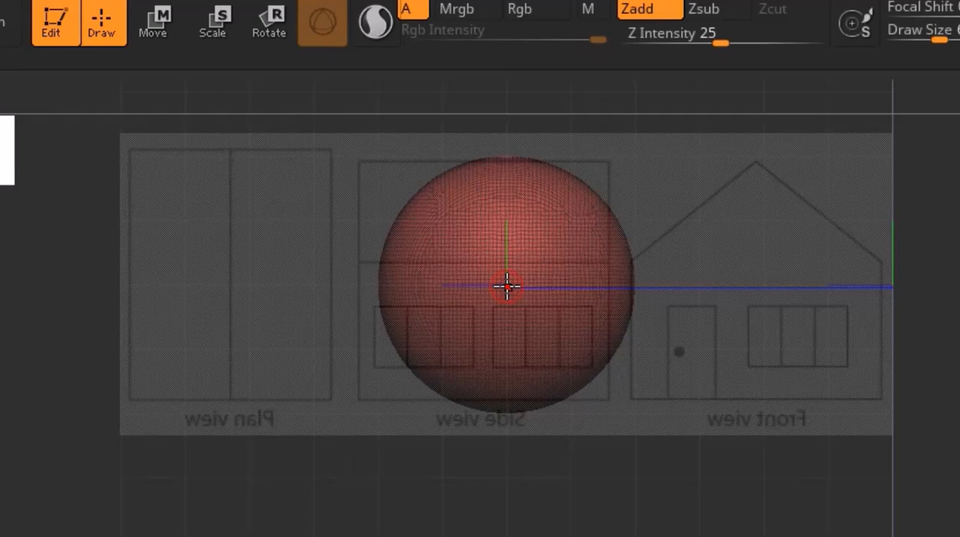
{"action": "right_click_drag", "start_coordinate": [506, 288], "coordinate": [478, 502]}
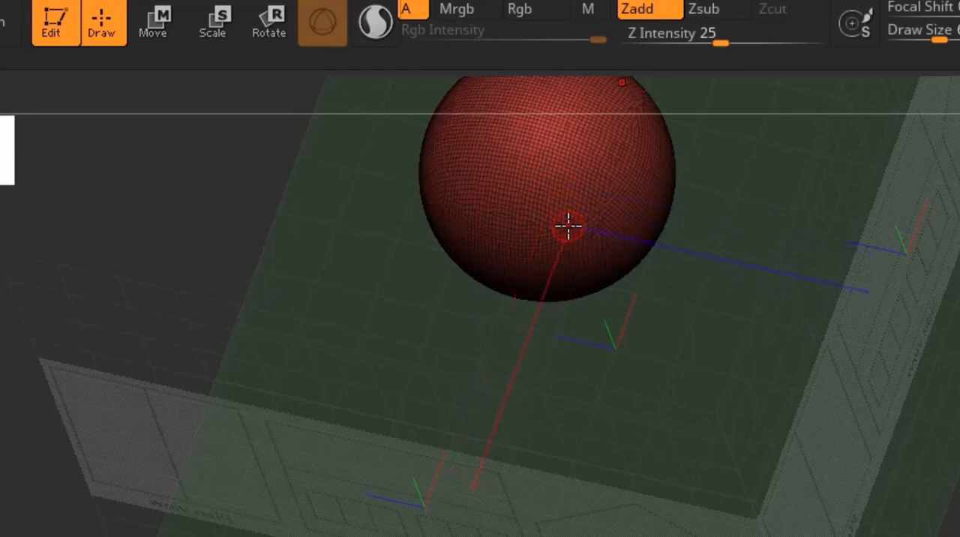
{"action": "right_click_drag", "start_coordinate": [550, 172], "coordinate": [822, 315], "text": "ctrl"}
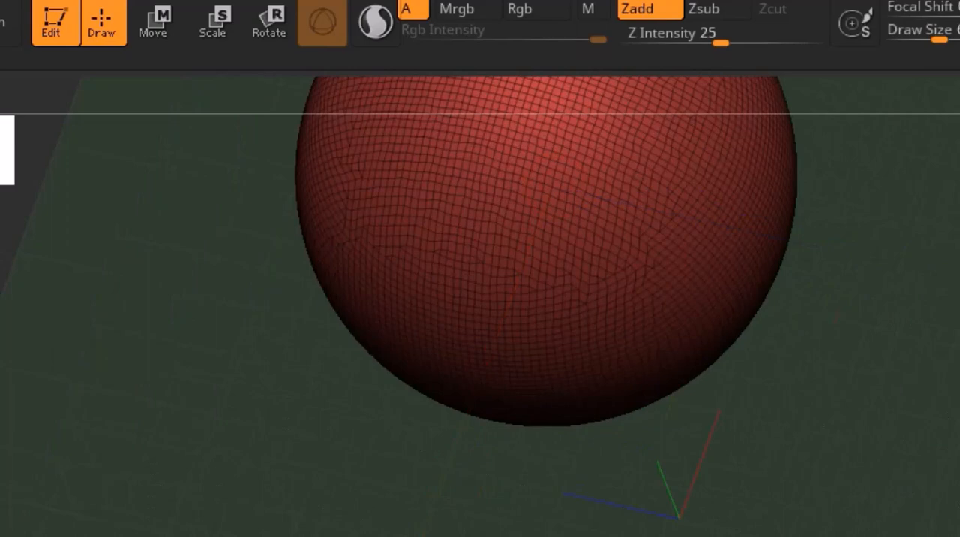
{"action": "right_click_drag", "start_coordinate": [514, 145], "coordinate": [562, 269], "text": "ctrl"}
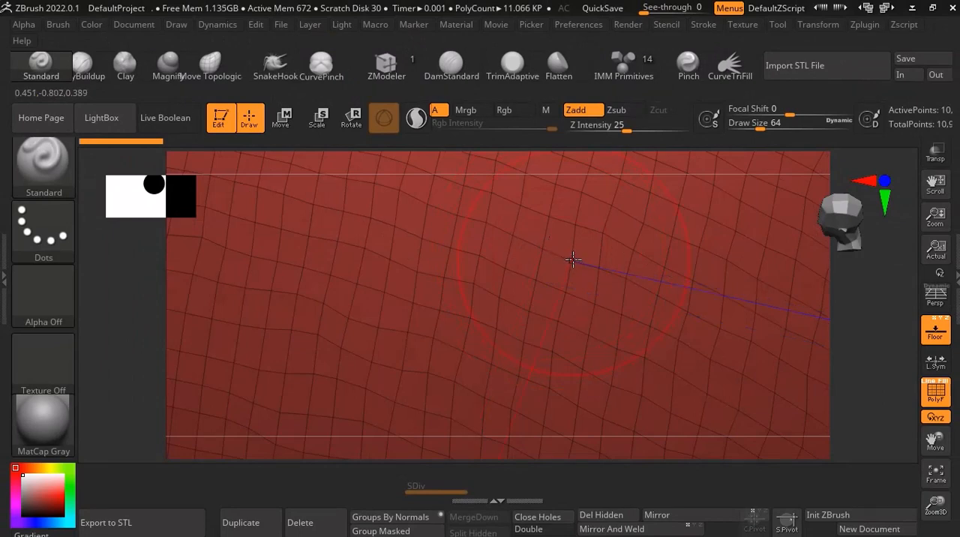
{"action": "scroll", "coordinate": [573, 259], "scroll_direction": "down", "scroll_amount": 10}
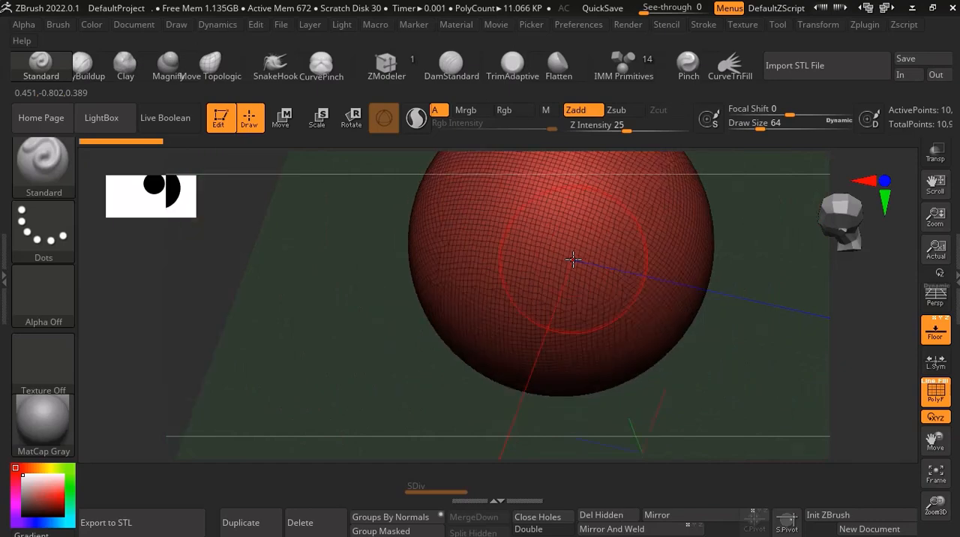
{"action": "scroll", "coordinate": [566, 247], "scroll_direction": "down", "scroll_amount": 3}
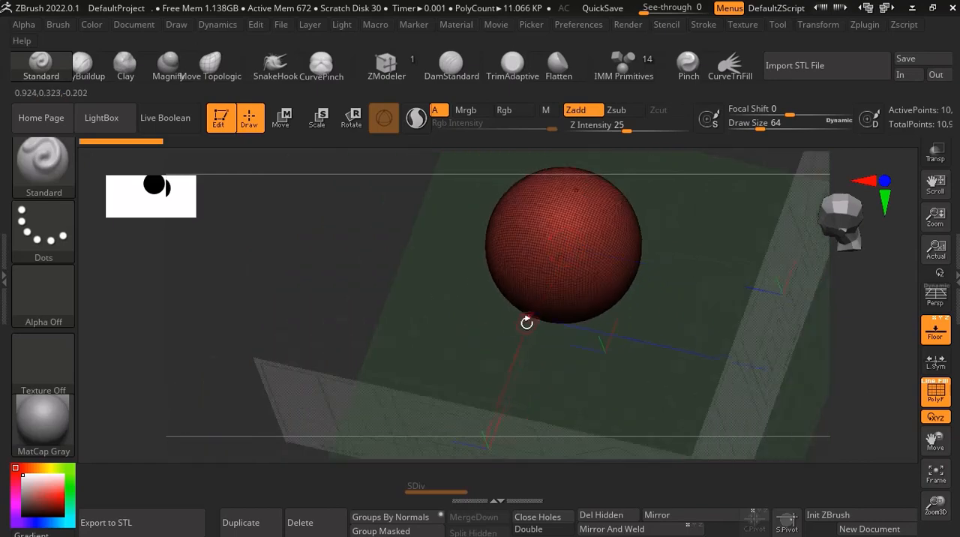
{"action": "left_click_drag", "start_coordinate": [504, 330], "coordinate": [627, 319]}
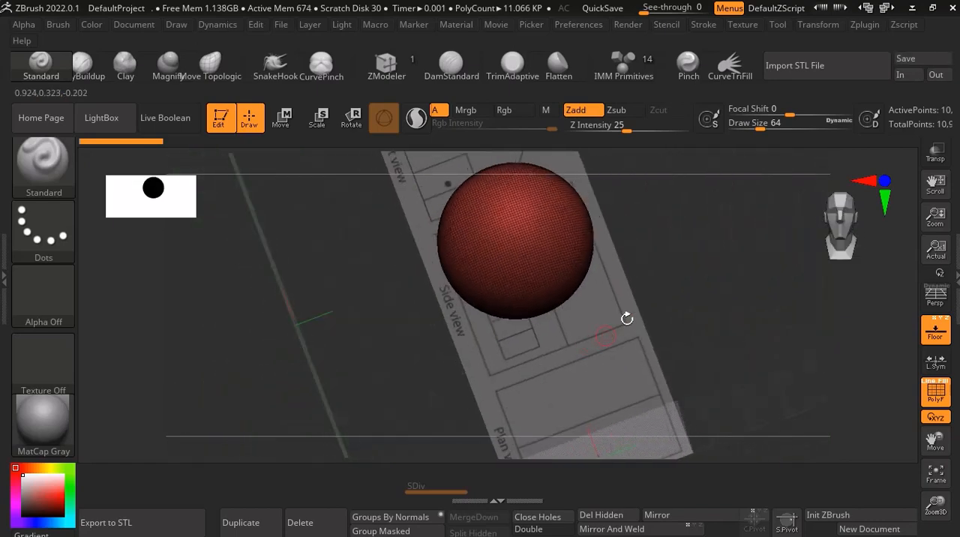
{"action": "left_click", "coordinate": [885, 182]}
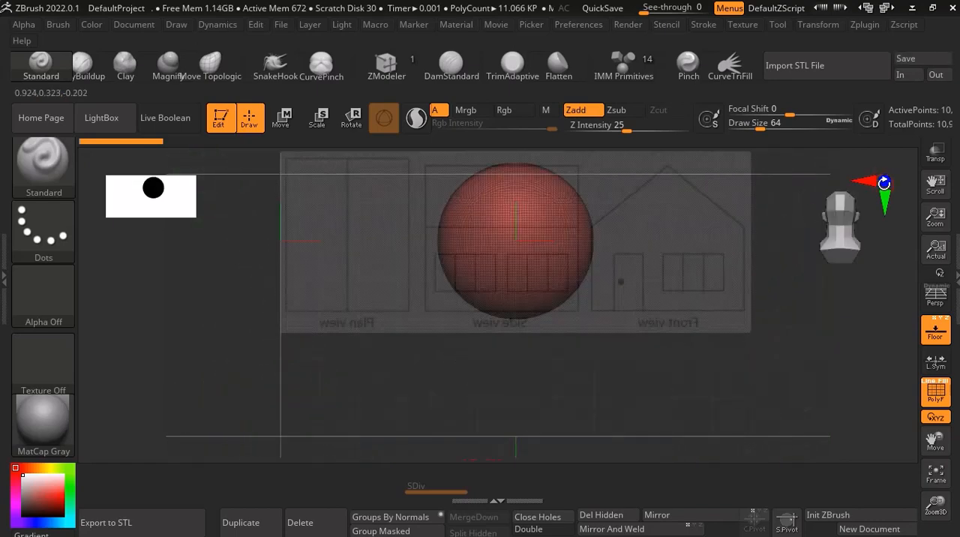
Reopen the side tray and regroup the sphere's polygons with Groups By Normals.
{"action": "left_click", "coordinate": [957, 276]}
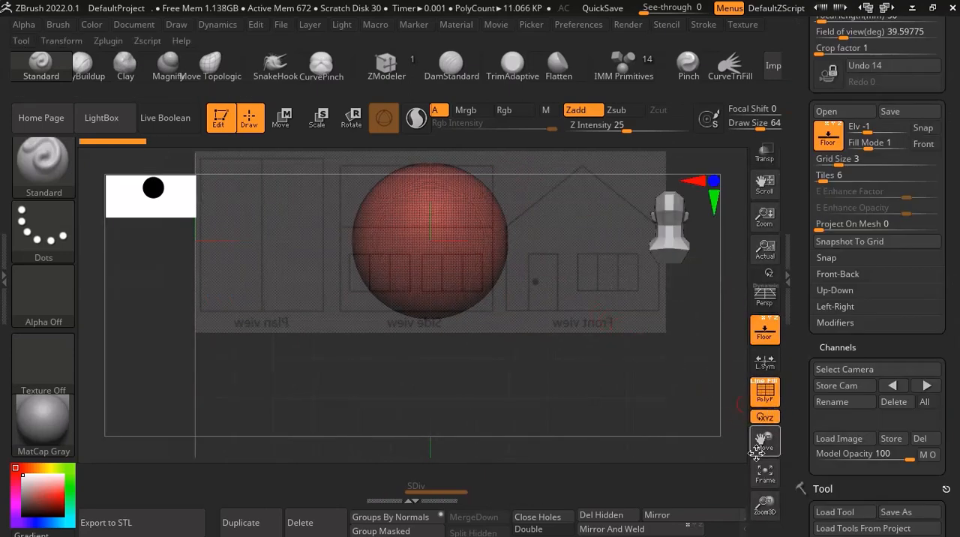
{"action": "left_click_drag", "start_coordinate": [764, 441], "coordinate": [759, 476]}
{"action": "scroll", "coordinate": [473, 321], "scroll_direction": "up", "scroll_amount": 3}
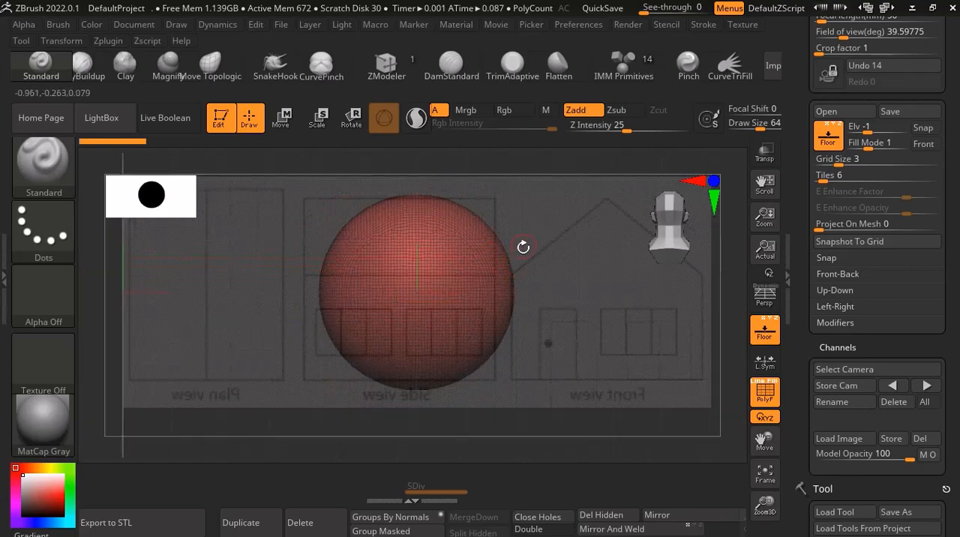
{"action": "left_click_drag", "start_coordinate": [521, 252], "coordinate": [412, 303]}
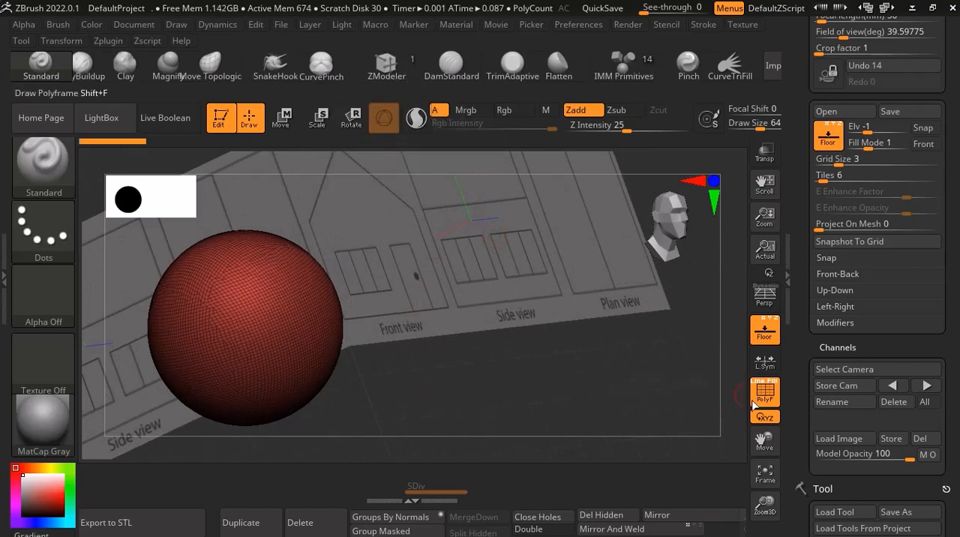
{"action": "scroll", "coordinate": [293, 349], "scroll_direction": "up", "scroll_amount": 6}
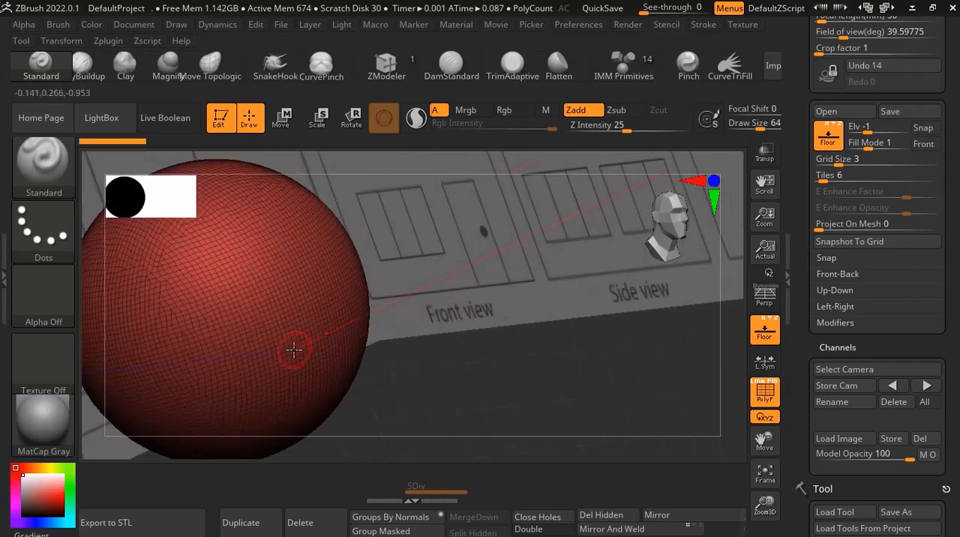
{"action": "scroll", "coordinate": [234, 328], "scroll_direction": "down", "scroll_amount": 1}
{"action": "scroll", "coordinate": [233, 327], "scroll_direction": "down", "scroll_amount": 3}
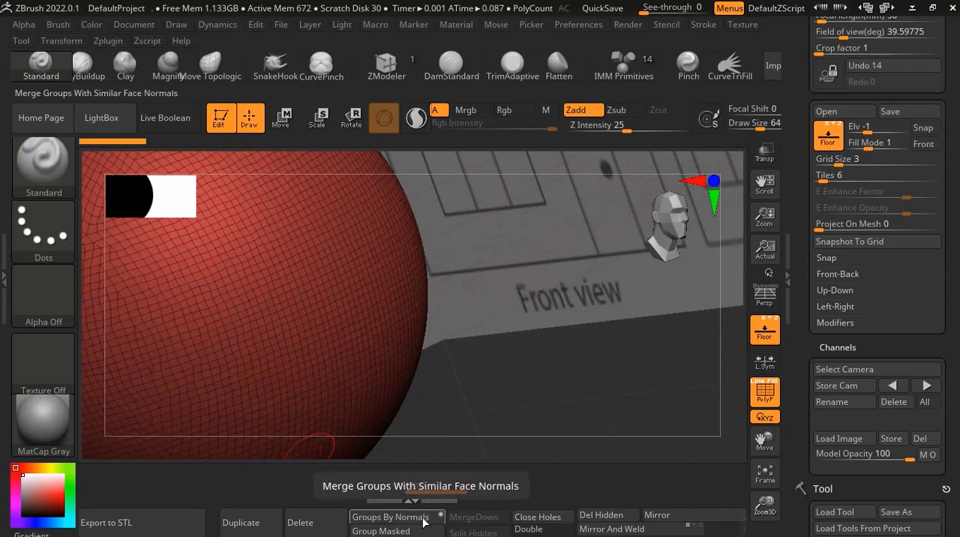
{"action": "left_click", "coordinate": [390, 517]}
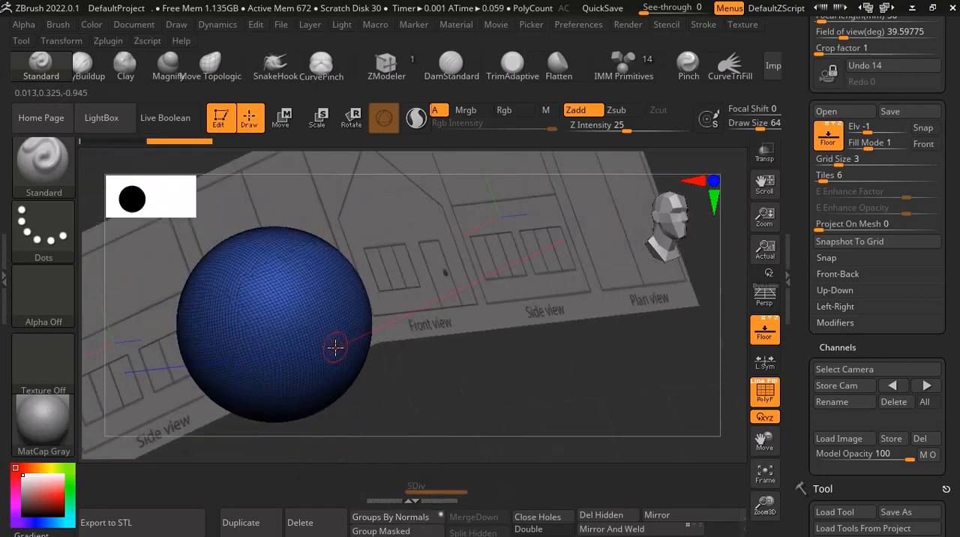
{"action": "scroll", "coordinate": [336, 348], "scroll_direction": "down", "scroll_amount": 1}
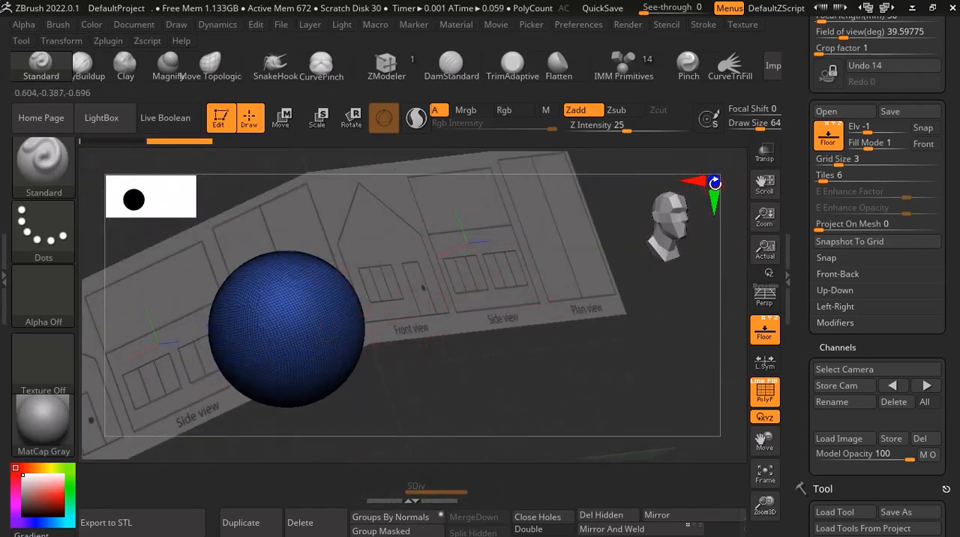
Replace the sphere with a PolyCube in front view using the Move gizmo's Transform Type options.
{"action": "left_click", "coordinate": [714, 183]}
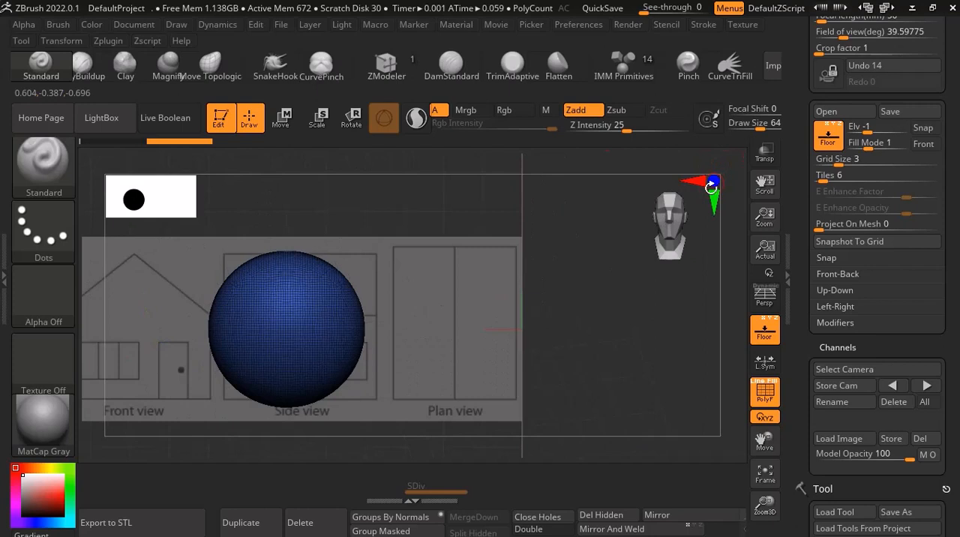
{"action": "left_click_drag", "start_coordinate": [764, 441], "coordinate": [805, 321]}
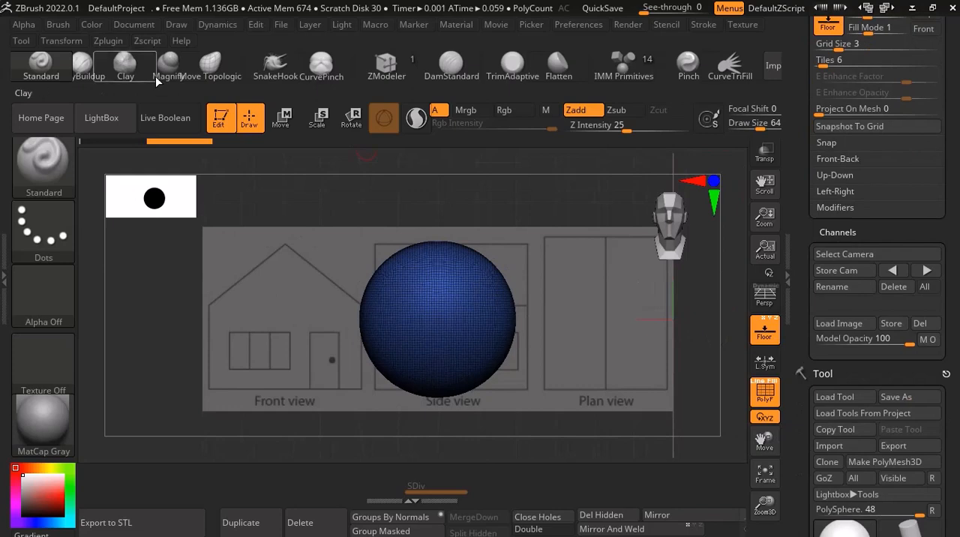
{"action": "left_click", "coordinate": [288, 128]}
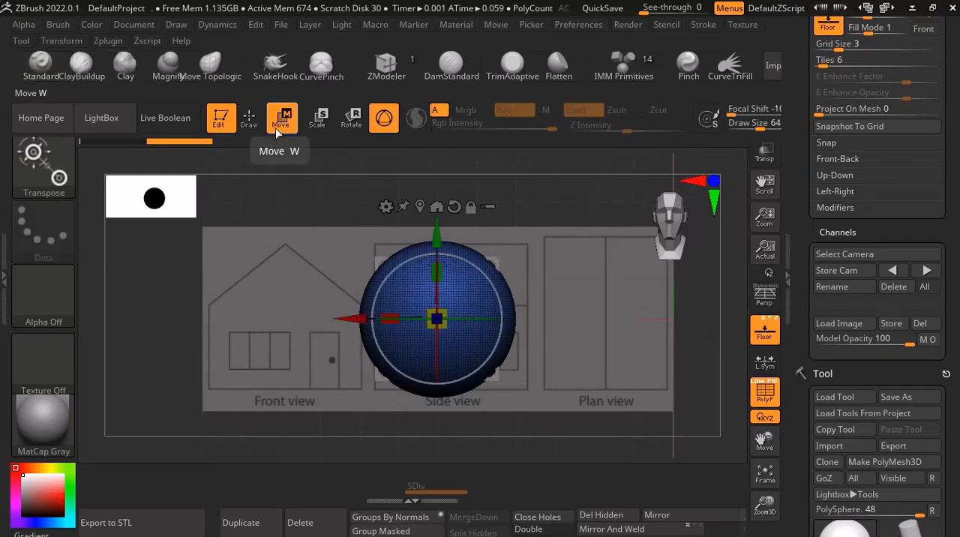
{"action": "left_click", "coordinate": [385, 206]}
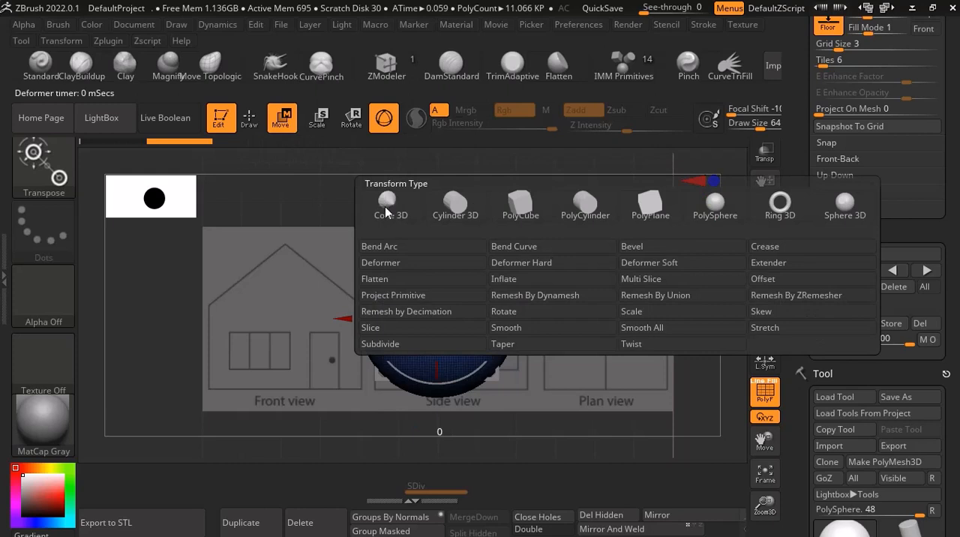
{"action": "left_click", "coordinate": [527, 208]}
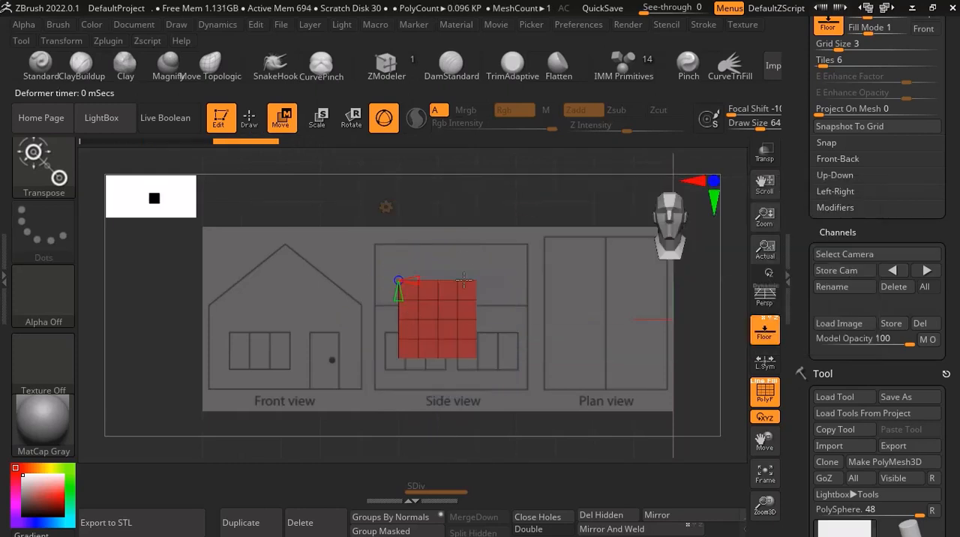
{"action": "key", "text": "f"}
{"action": "scroll", "coordinate": [425, 305], "scroll_direction": "up", "scroll_amount": 3}
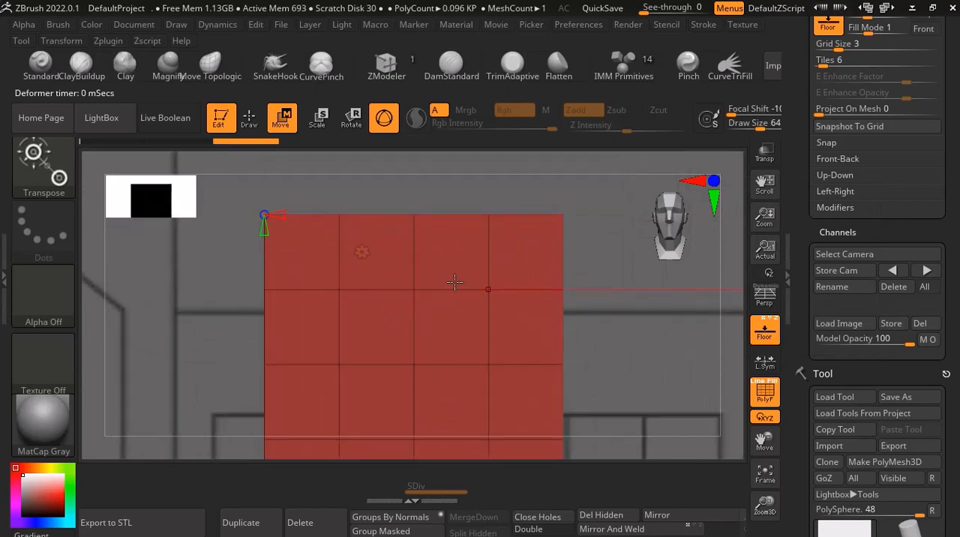
{"action": "scroll", "coordinate": [363, 283], "scroll_direction": "down", "scroll_amount": 2}
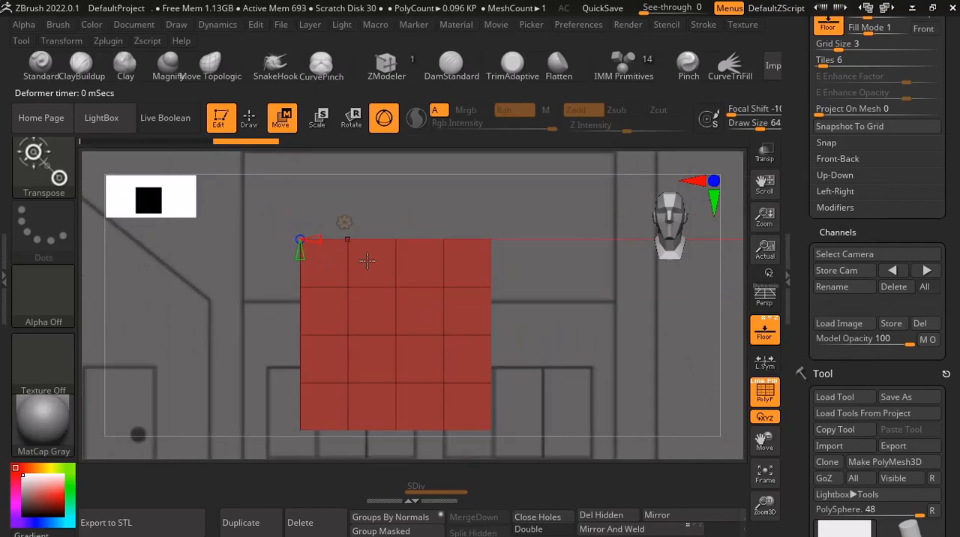
{"action": "scroll", "coordinate": [416, 254], "scroll_direction": "down", "scroll_amount": 2}
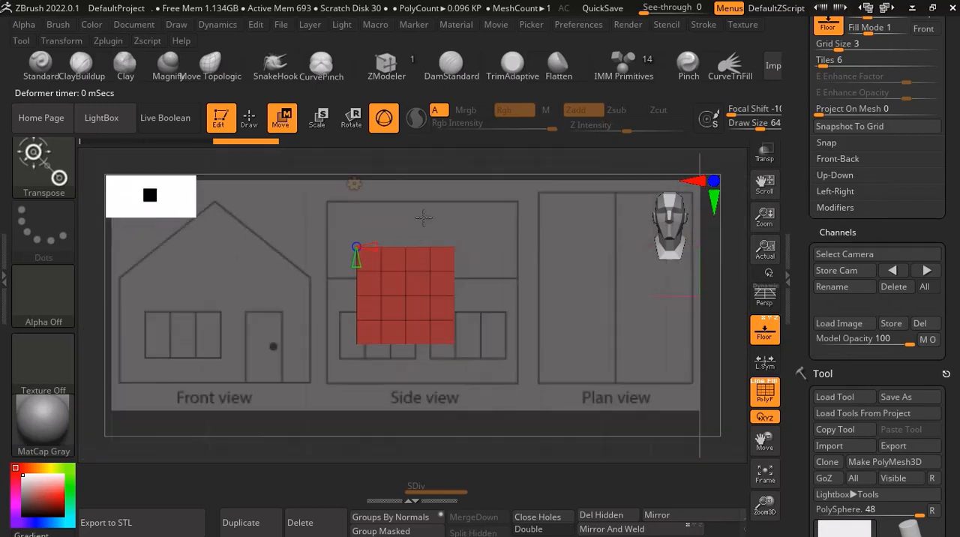
{"action": "left_click_drag", "start_coordinate": [424, 218], "coordinate": [427, 291]}
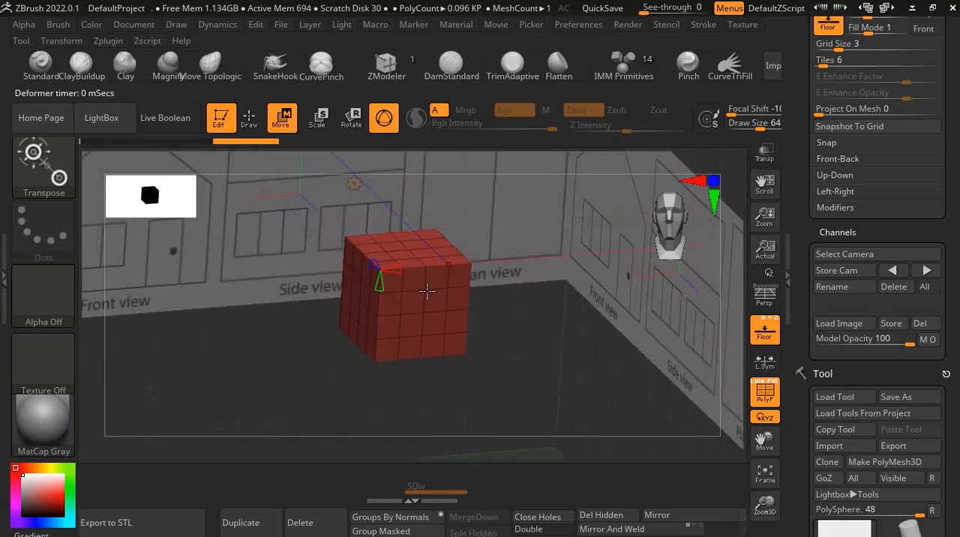
{"action": "scroll", "coordinate": [425, 303], "scroll_direction": "up", "scroll_amount": 2}
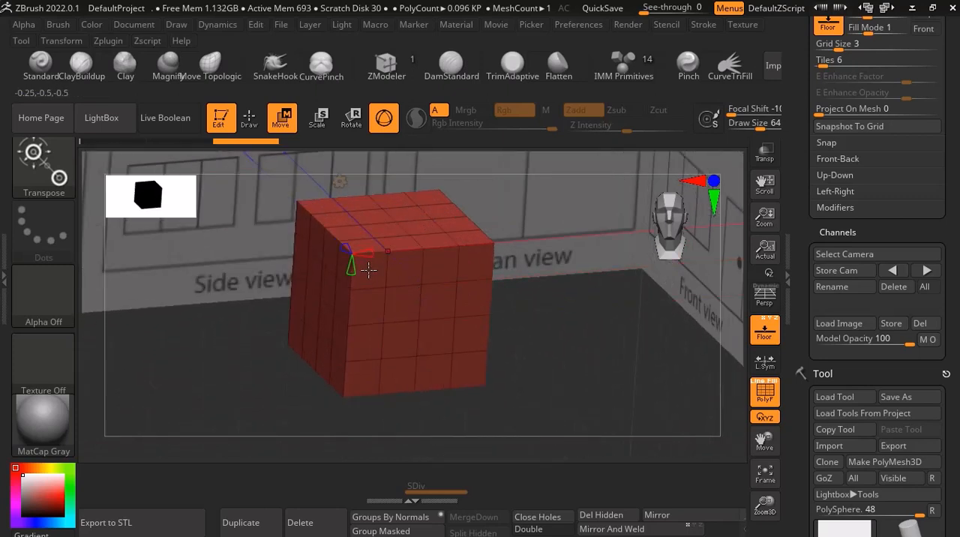
{"action": "left_click_drag", "start_coordinate": [358, 264], "coordinate": [350, 268]}
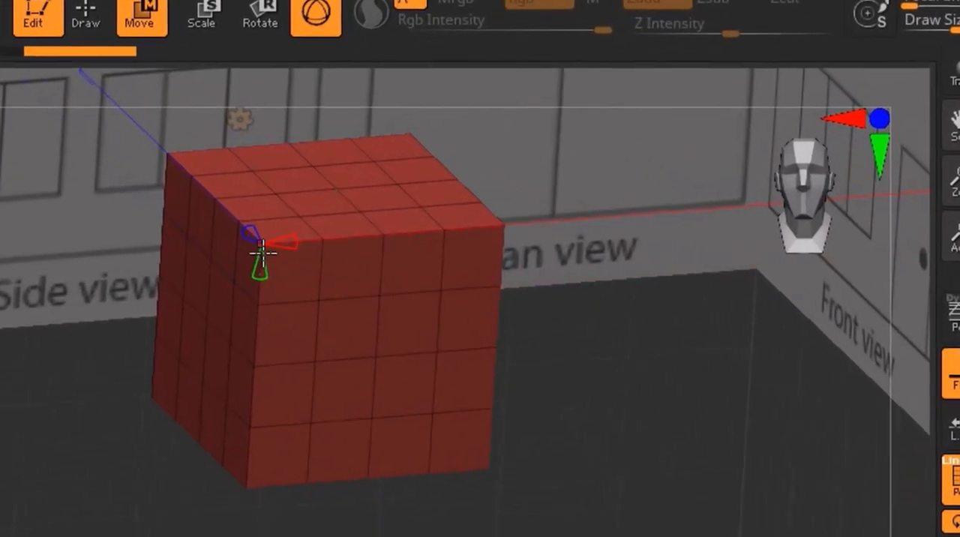
Reduce the PolyCube's subdivisions to a single polygon per side and return its Transform Type to Gizmo 3D in front view.
{"action": "left_click_drag", "start_coordinate": [268, 272], "coordinate": [412, 359]}
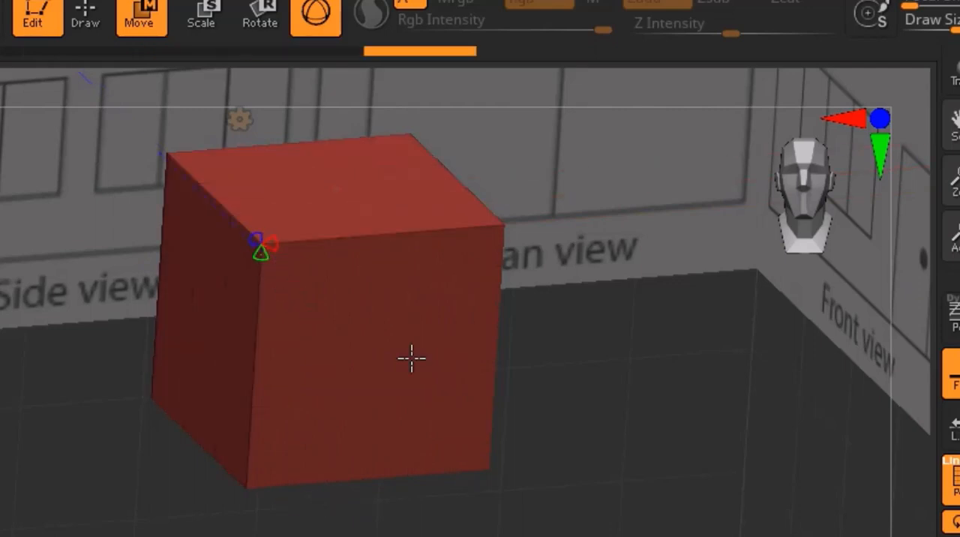
{"action": "mouse_move", "coordinate": [412, 359]}
{"action": "right_mouse_down"}
{"action": "mouse_move", "coordinate": [380, 339]}
{"action": "mouse_move", "coordinate": [285, 315]}
{"action": "mouse_move", "coordinate": [358, 345]}
{"action": "mouse_move", "coordinate": [414, 347]}
{"action": "mouse_move", "coordinate": [427, 367]}
{"action": "right_mouse_up"}
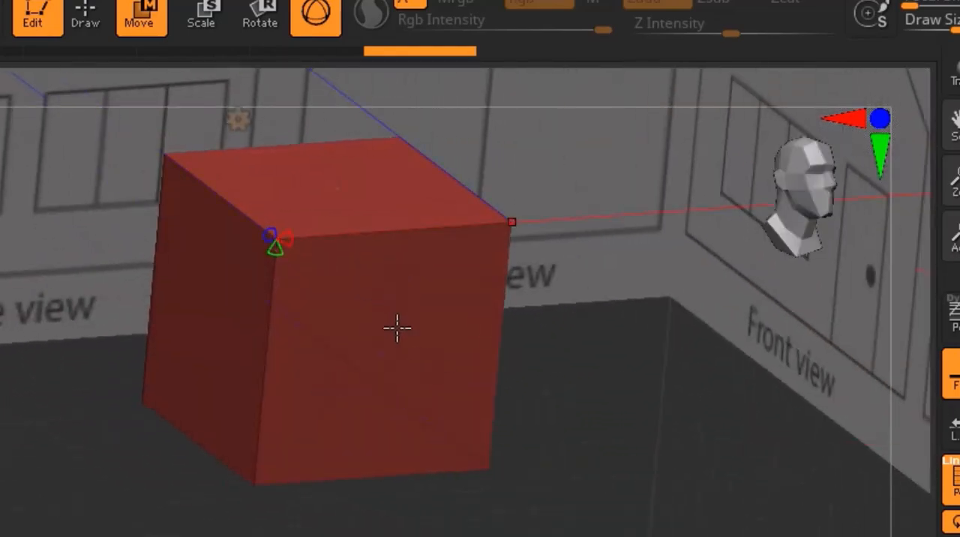
{"action": "scroll", "coordinate": [395, 323], "scroll_direction": "down", "scroll_amount": 3}
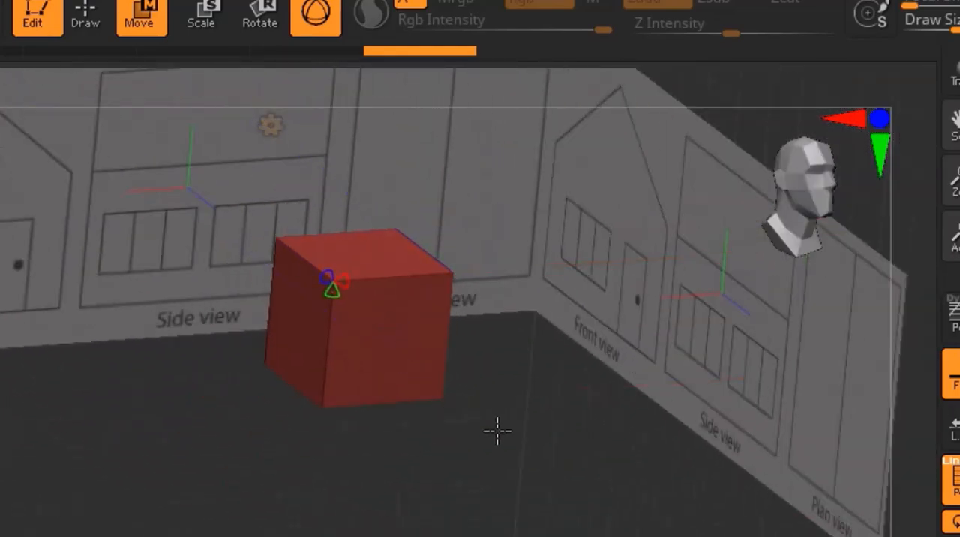
{"action": "right_click_drag", "start_coordinate": [405, 375], "coordinate": [374, 326]}
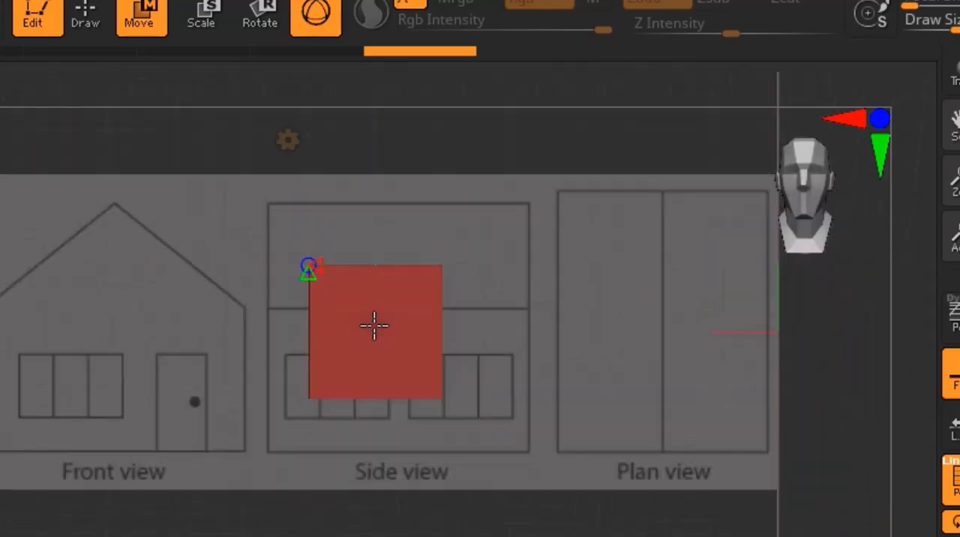
{"action": "left_click", "coordinate": [290, 140]}
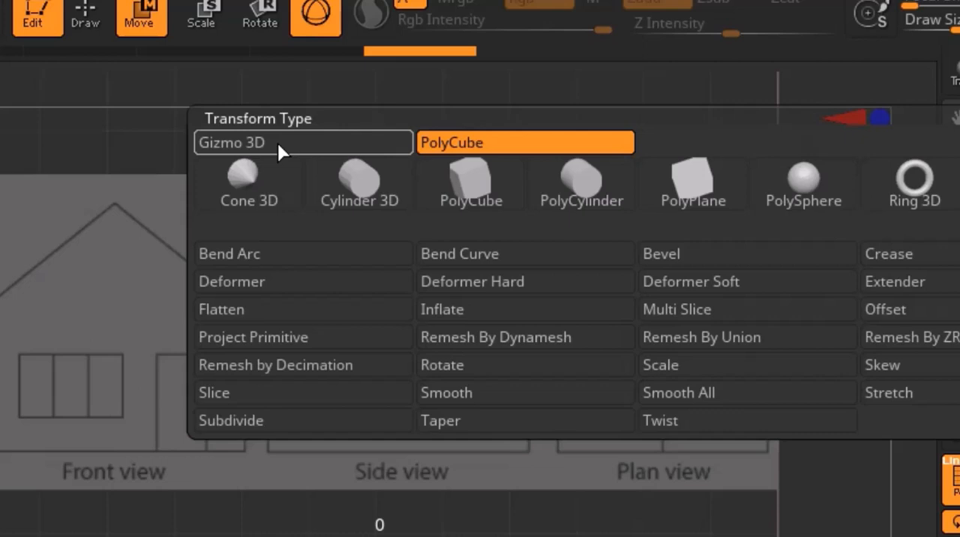
{"action": "left_click", "coordinate": [277, 141]}
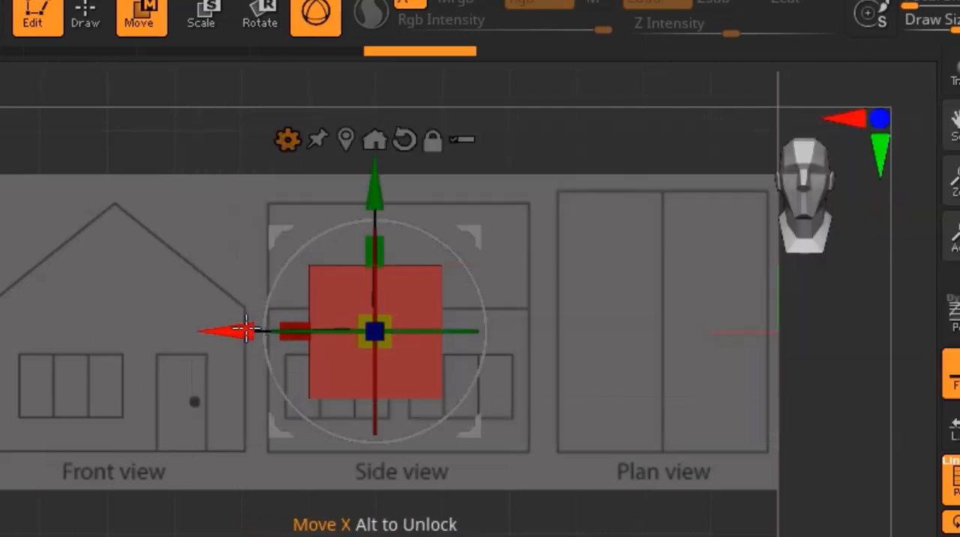
Move the cube onto the Front view drawing and scale it in width and height to match the wall below the roof.
{"action": "left_click_drag", "start_coordinate": [246, 331], "coordinate": [4, 332]}
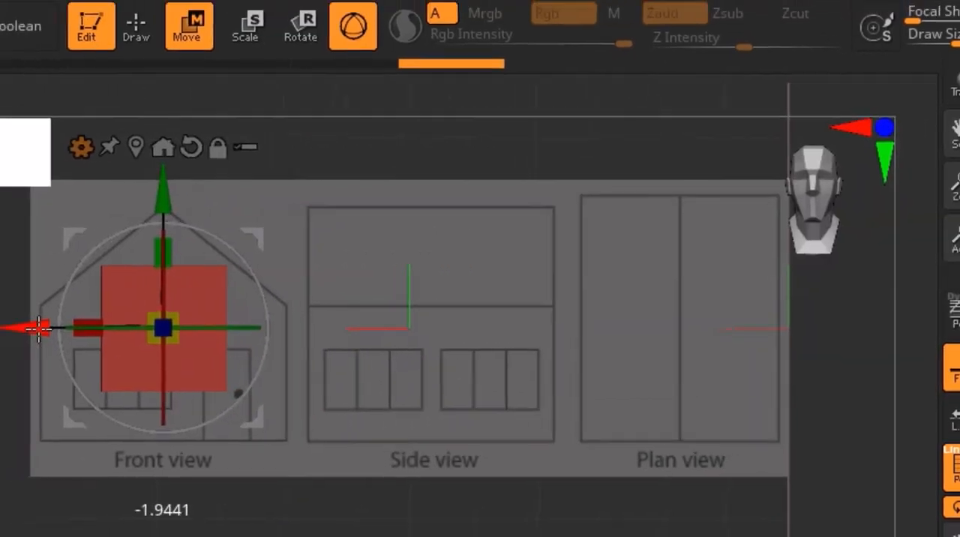
{"action": "left_click_drag", "start_coordinate": [244, 195], "coordinate": [246, 239]}
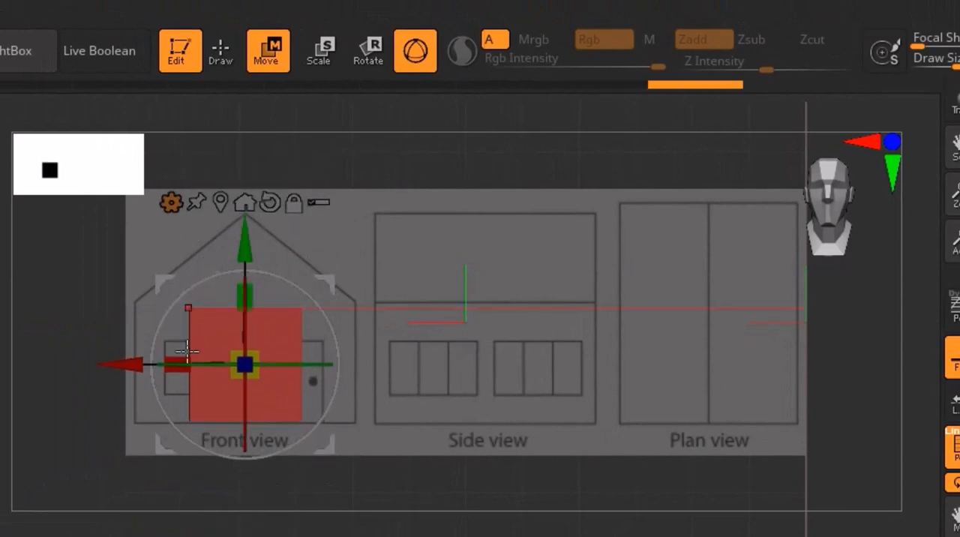
{"action": "left_click_drag", "start_coordinate": [182, 359], "coordinate": [103, 338]}
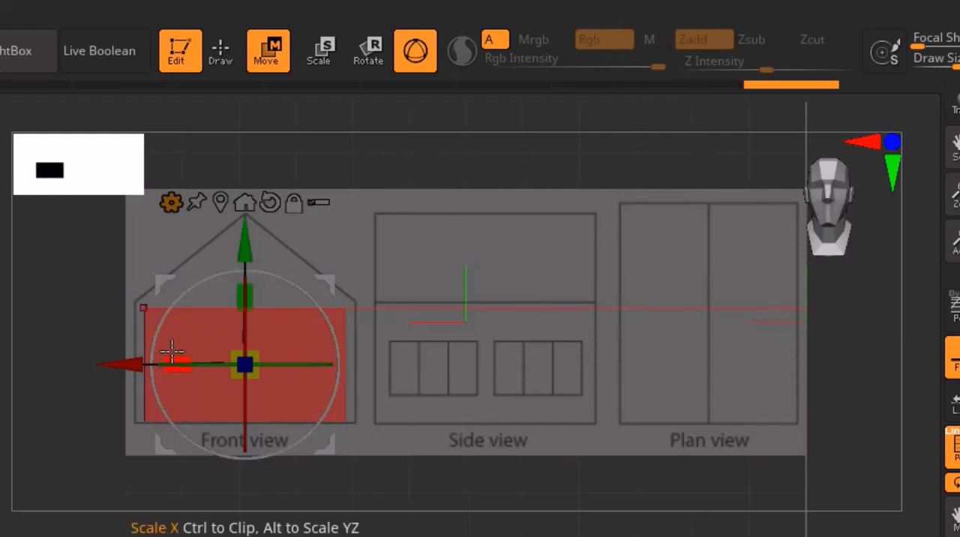
{"action": "left_click_drag", "start_coordinate": [178, 361], "coordinate": [166, 360]}
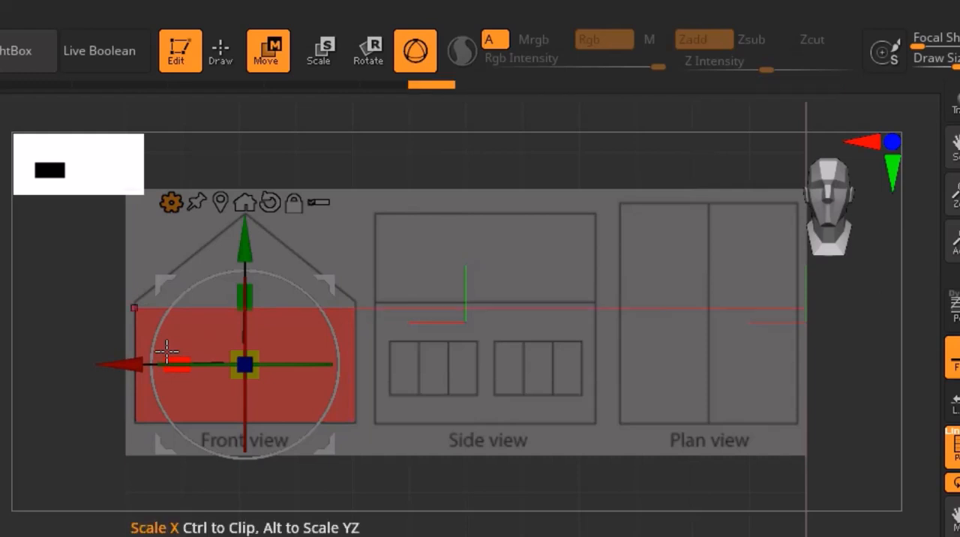
{"action": "left_click_drag", "start_coordinate": [244, 294], "coordinate": [247, 294]}
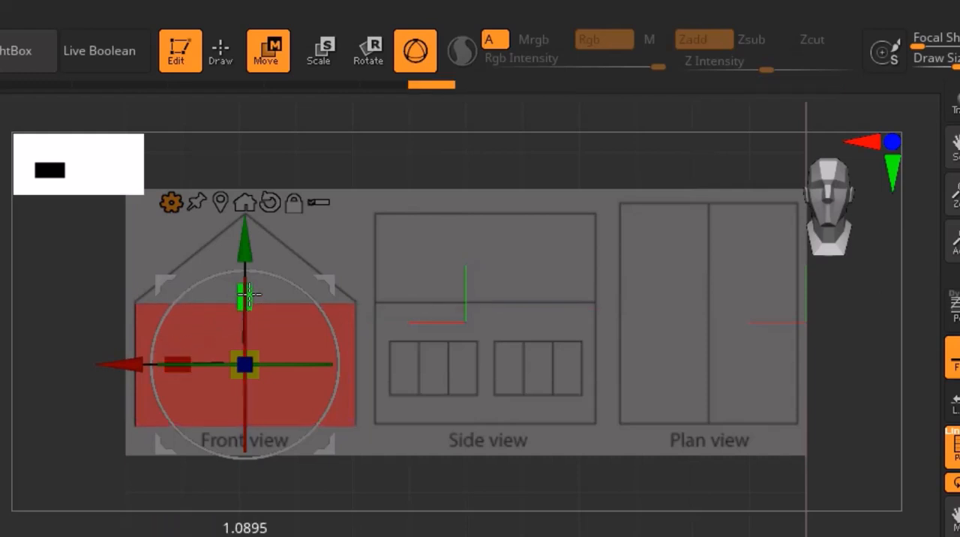
{"action": "left_click_drag", "start_coordinate": [244, 243], "coordinate": [245, 245]}
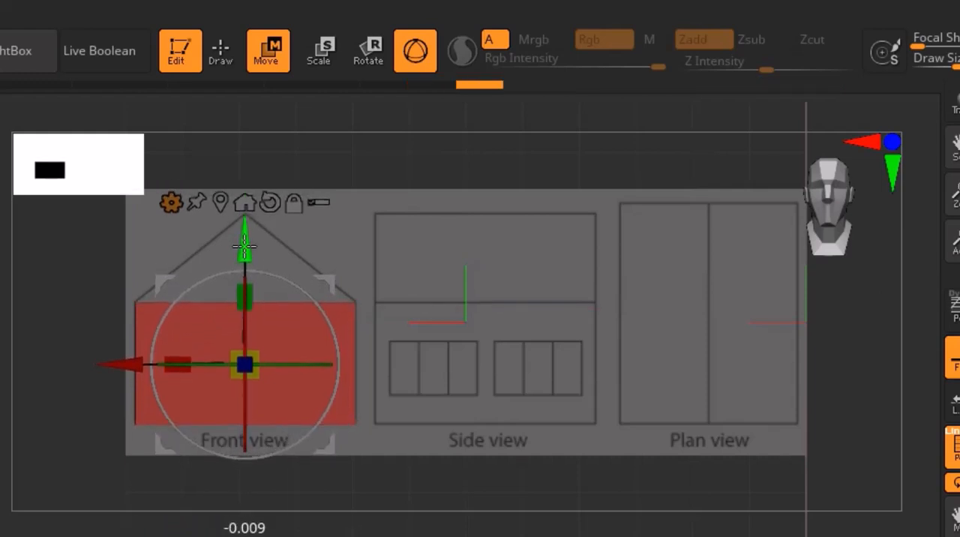
From the side, scale the cube in depth and shift it to match the wall of the Side view drawing.
{"action": "scroll", "coordinate": [533, 273], "scroll_direction": "down", "scroll_amount": 3}
{"action": "left_click_drag", "start_coordinate": [529, 272], "coordinate": [632, 293]}
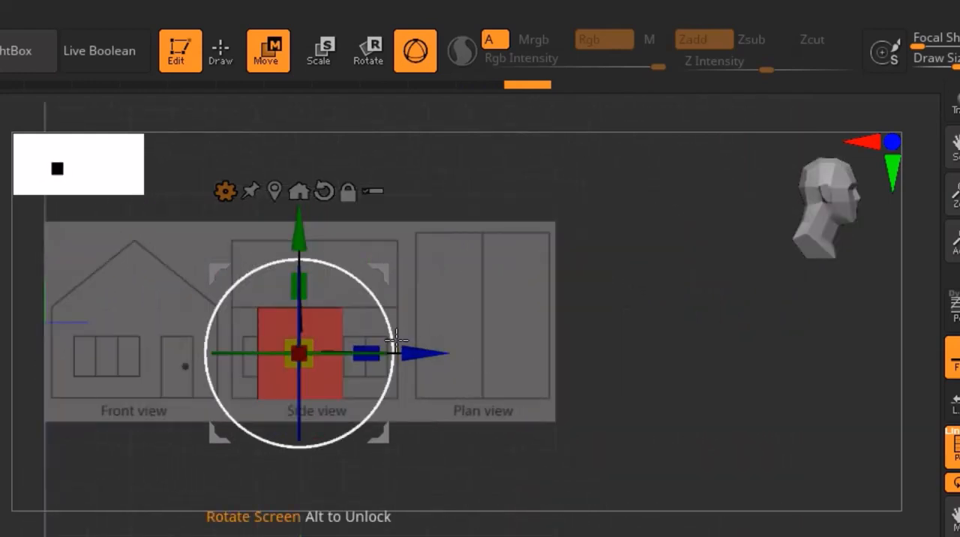
{"action": "scroll", "coordinate": [370, 340], "scroll_direction": "up", "scroll_amount": 2}
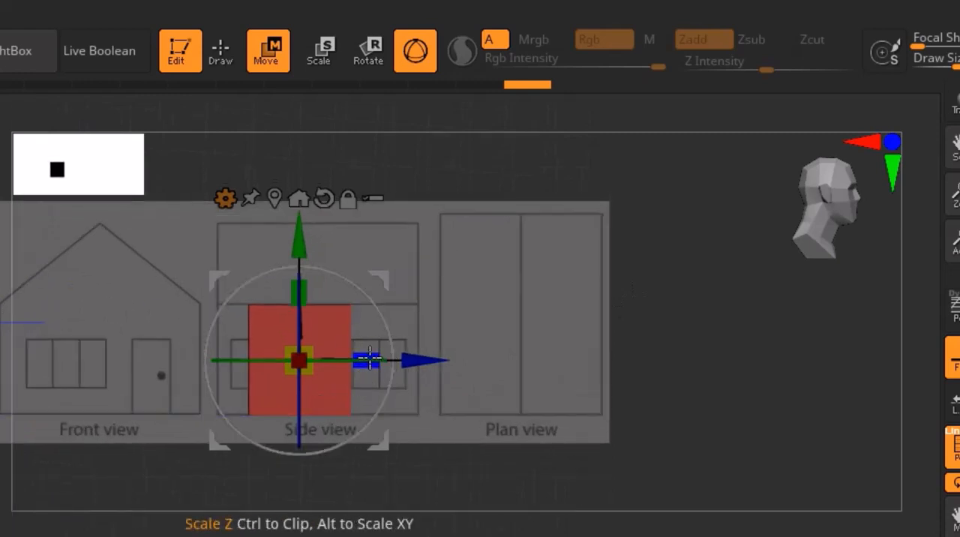
{"action": "left_click_drag", "start_coordinate": [368, 357], "coordinate": [435, 362]}
{"action": "left_click_drag", "start_coordinate": [435, 362], "coordinate": [449, 360]}
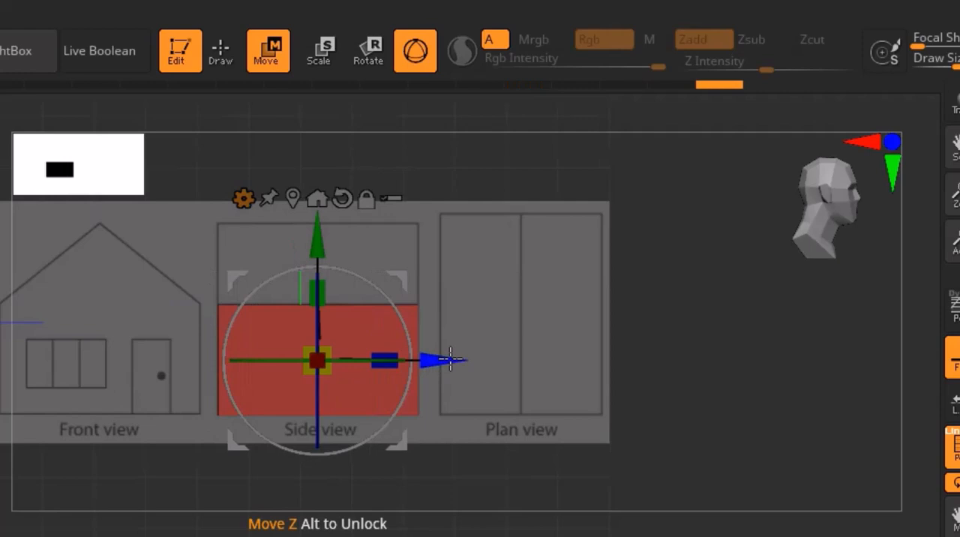
{"action": "right_click_drag", "start_coordinate": [452, 360], "coordinate": [469, 301], "text": "ctrl"}
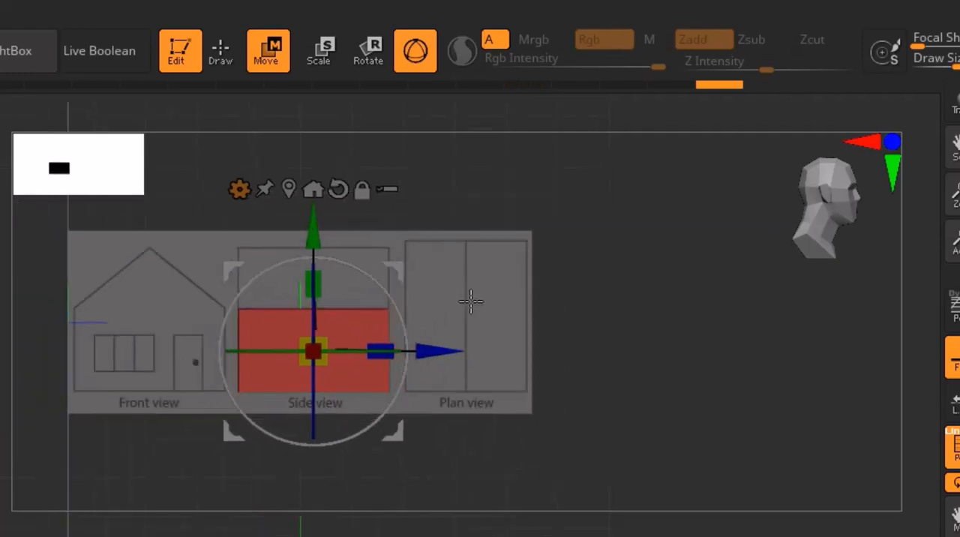
Switch to Draw mode and examine the fitted cube against the reference planes from the front and several oblique angles.
{"action": "right_click_drag", "start_coordinate": [476, 336], "coordinate": [457, 414]}
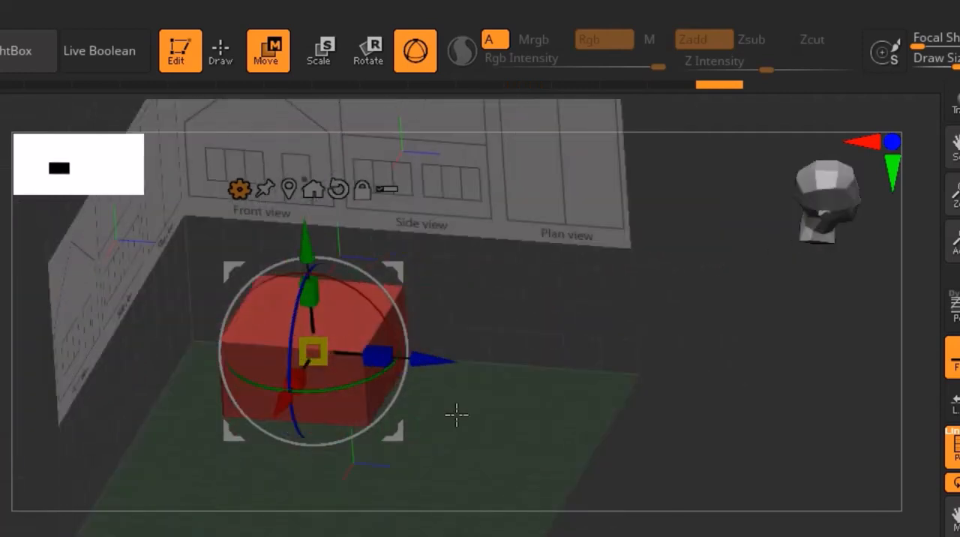
{"action": "left_click", "coordinate": [221, 52]}
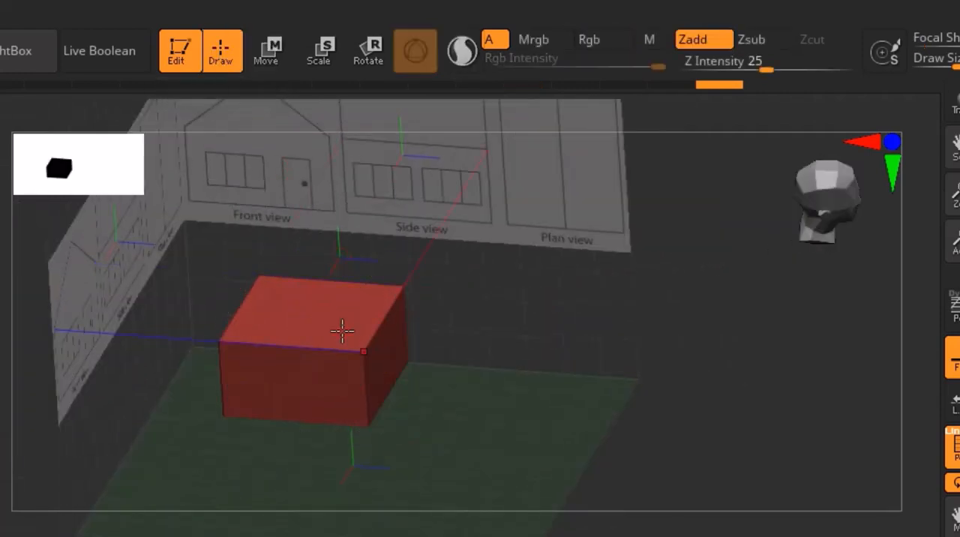
{"action": "mouse_move", "coordinate": [342, 330]}
{"action": "right_mouse_down"}
{"action": "mouse_move", "coordinate": [315, 284]}
{"action": "mouse_move", "coordinate": [353, 344]}
{"action": "right_mouse_up"}
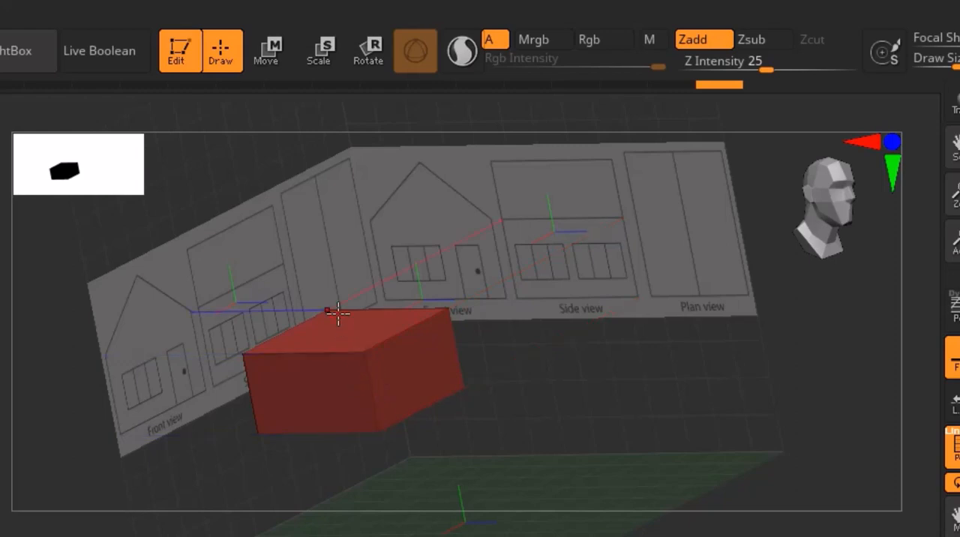
{"action": "right_click_drag", "start_coordinate": [337, 314], "coordinate": [313, 401]}
{"action": "scroll", "coordinate": [322, 302], "scroll_direction": "up", "scroll_amount": 5}
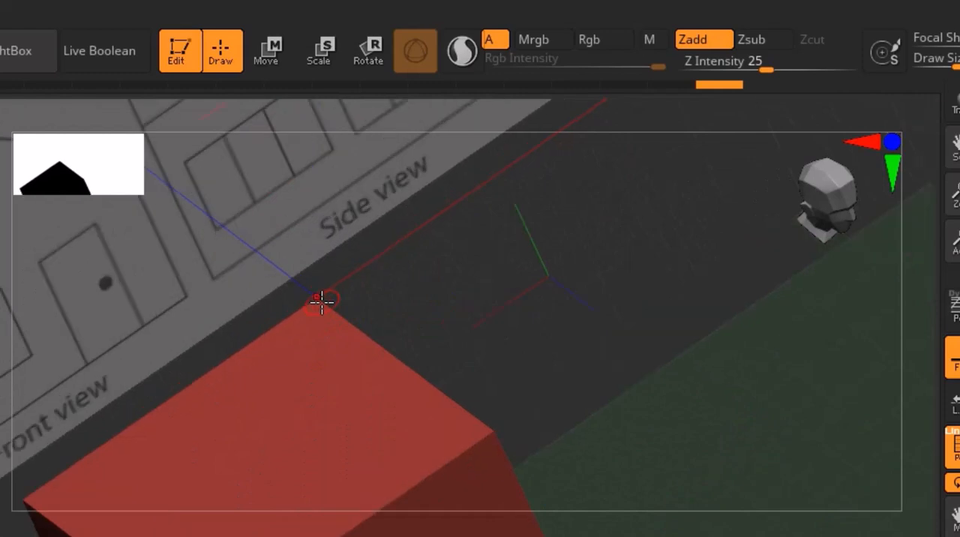
{"action": "scroll", "coordinate": [322, 302], "scroll_direction": "down", "scroll_amount": 4}
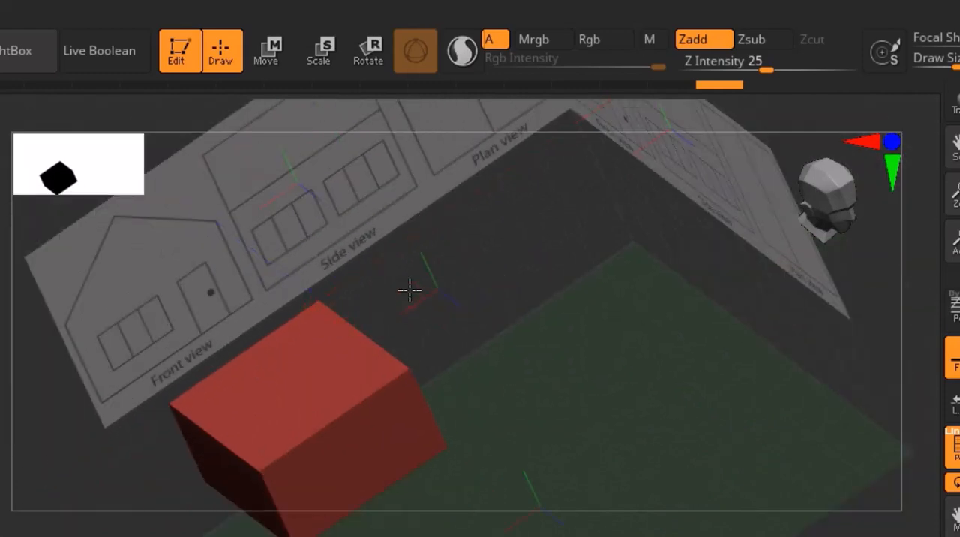
{"action": "right_click_drag", "start_coordinate": [410, 290], "coordinate": [395, 271]}
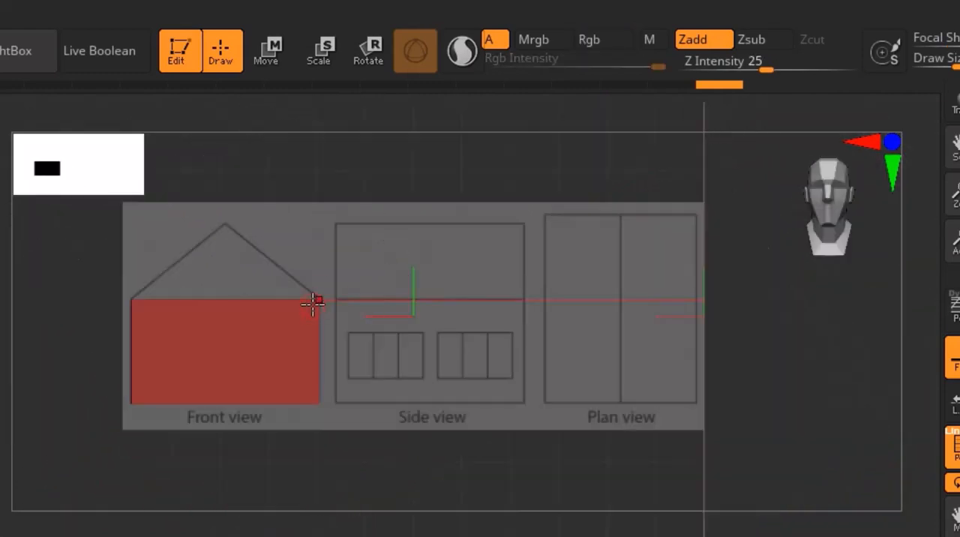
{"action": "right_click_drag", "start_coordinate": [314, 302], "coordinate": [333, 303]}
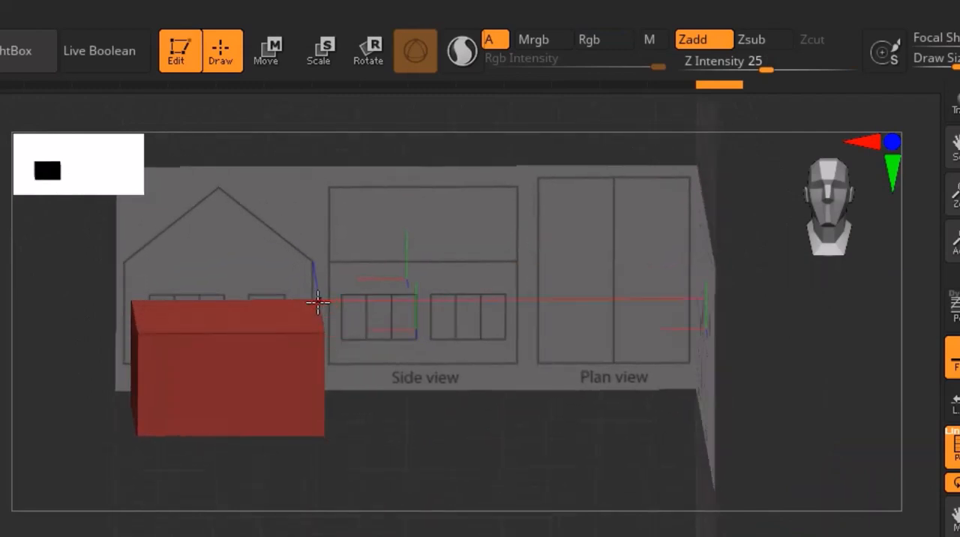
{"action": "right_click_drag", "start_coordinate": [263, 317], "coordinate": [447, 401]}
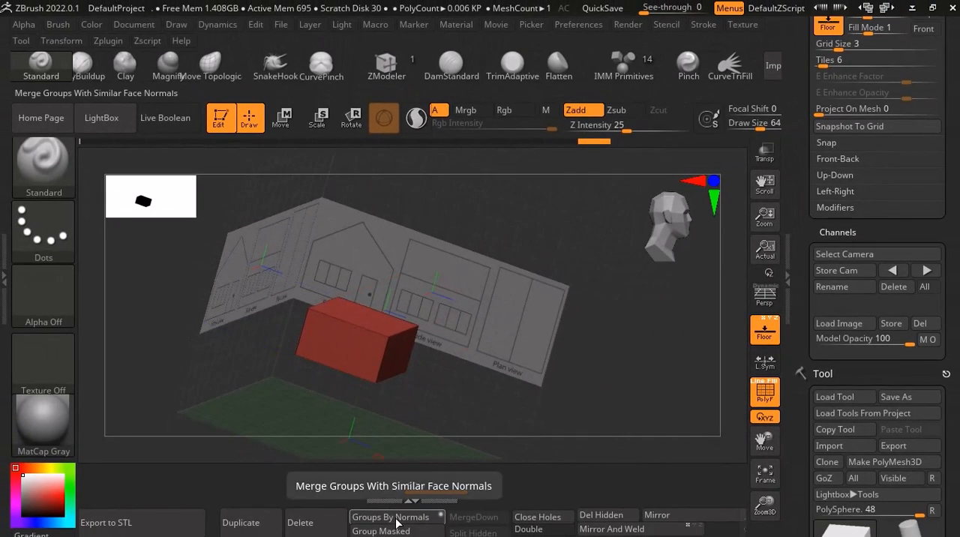
Regroup the cube's polygons with Groups By Normals.
{"action": "left_click", "coordinate": [396, 517]}
{"action": "right_click_drag", "start_coordinate": [353, 457], "coordinate": [336, 446]}
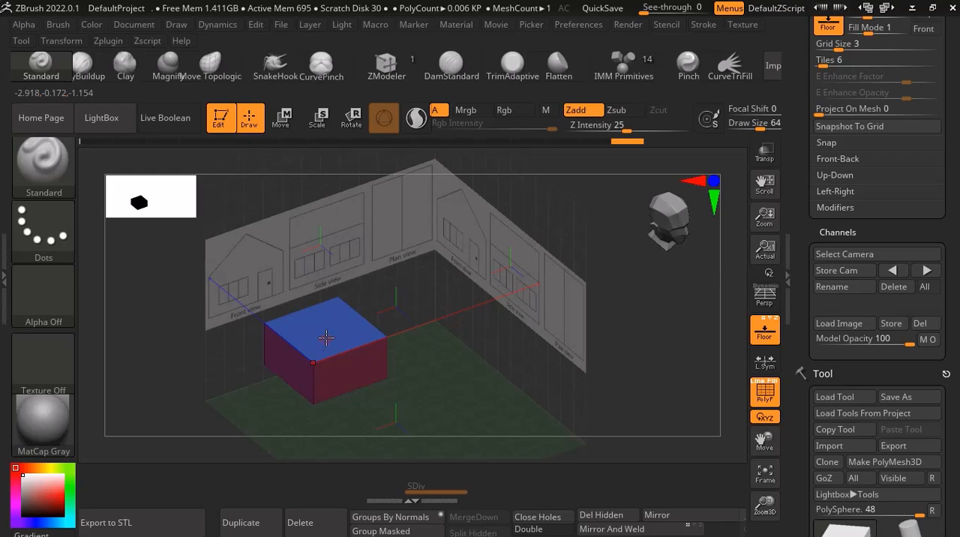
{"action": "scroll", "coordinate": [332, 327], "scroll_direction": "up", "scroll_amount": 4}
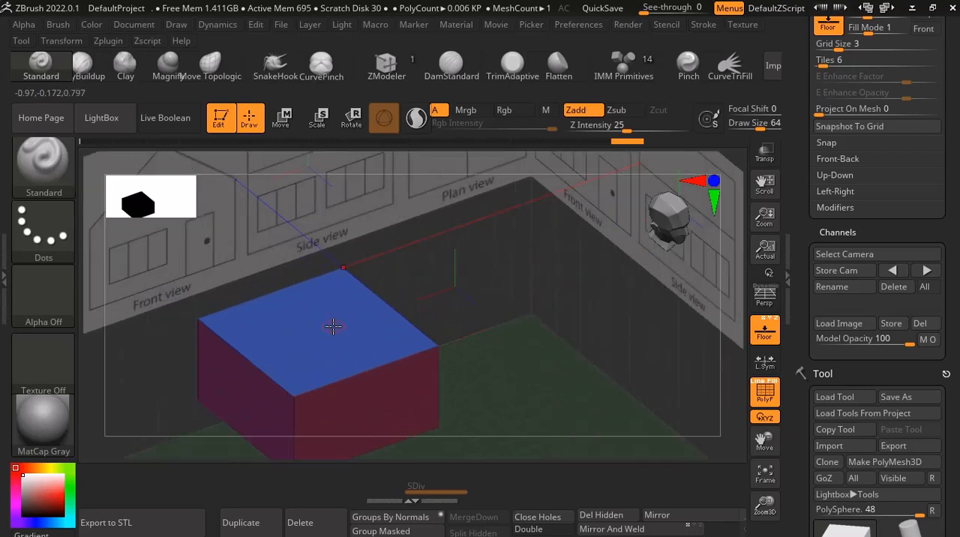
Select the ZModeler brush and undo the polygon regrouping on the cube.
{"action": "left_click", "coordinate": [395, 64]}
{"action": "left_click", "coordinate": [39, 159]}
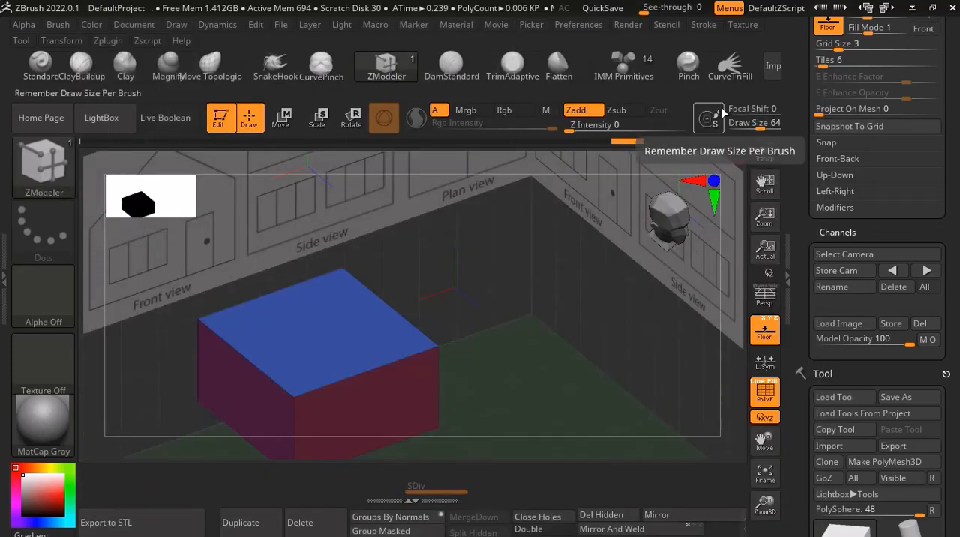
{"action": "scroll", "coordinate": [428, 388], "scroll_direction": "up", "scroll_amount": 2}
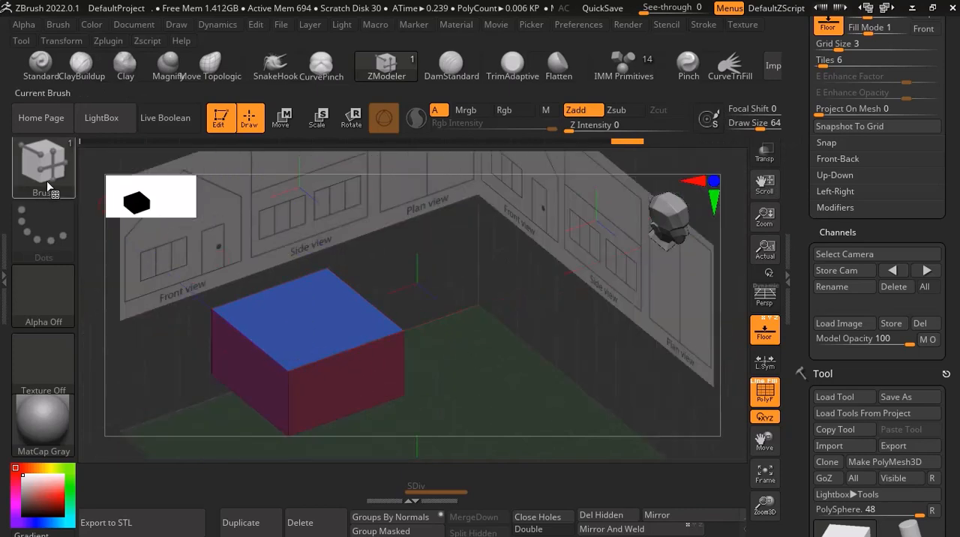
{"action": "left_click", "coordinate": [47, 180]}
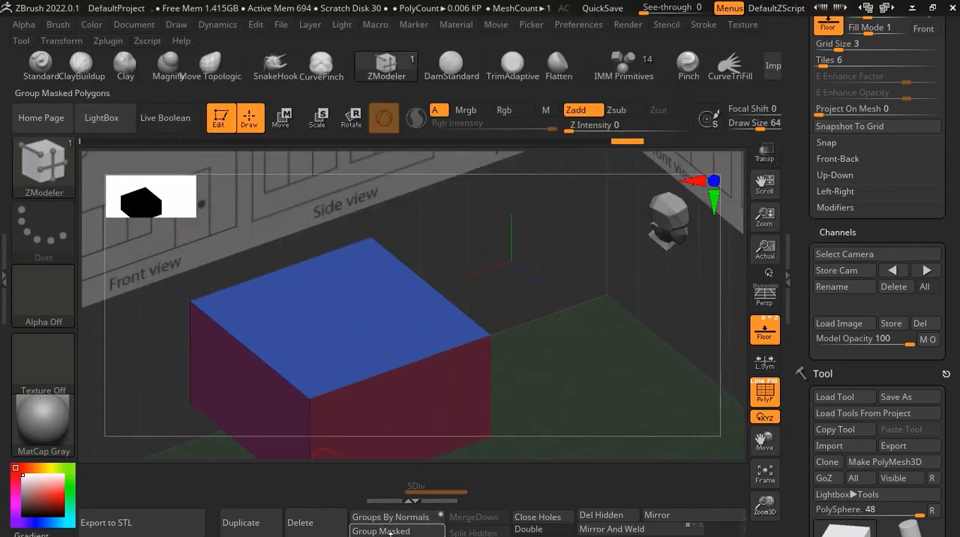
{"action": "mouse_move", "coordinate": [389, 520]}
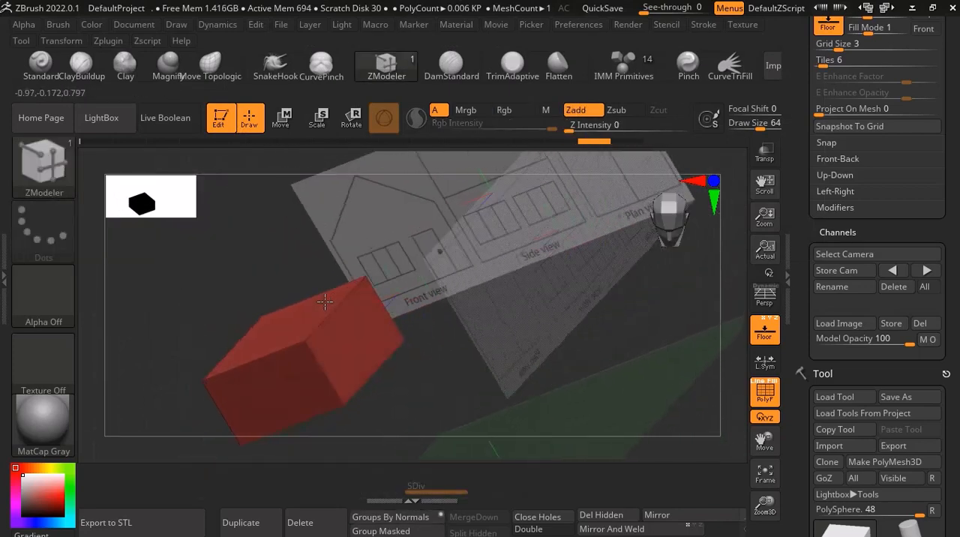
{"action": "right_click_drag", "start_coordinate": [325, 302], "coordinate": [375, 315]}
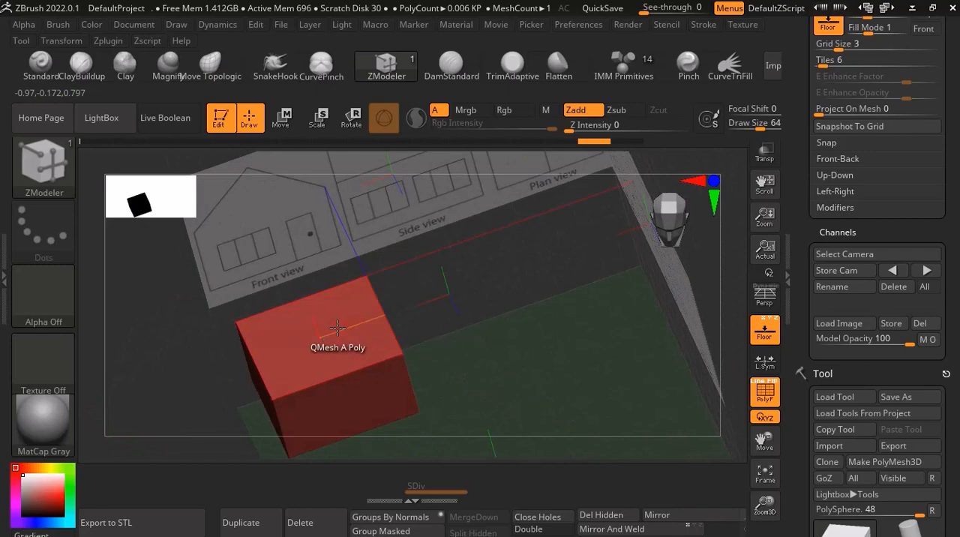
Set the ZModeler polygon action to Extrude, starting from the cube's top face.
{"action": "scroll", "coordinate": [298, 337], "scroll_direction": "up", "scroll_amount": 4}
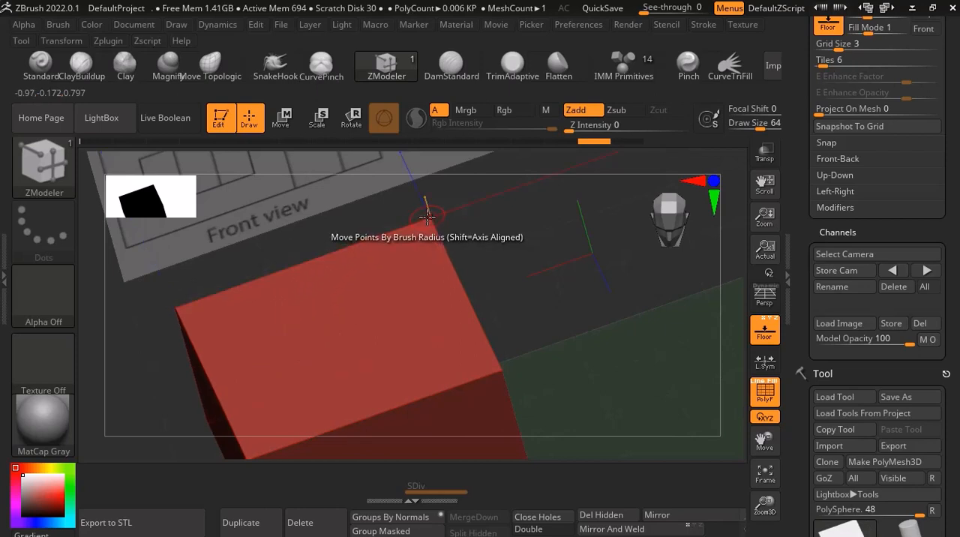
{"action": "scroll", "coordinate": [427, 217], "scroll_direction": "up", "scroll_amount": 5}
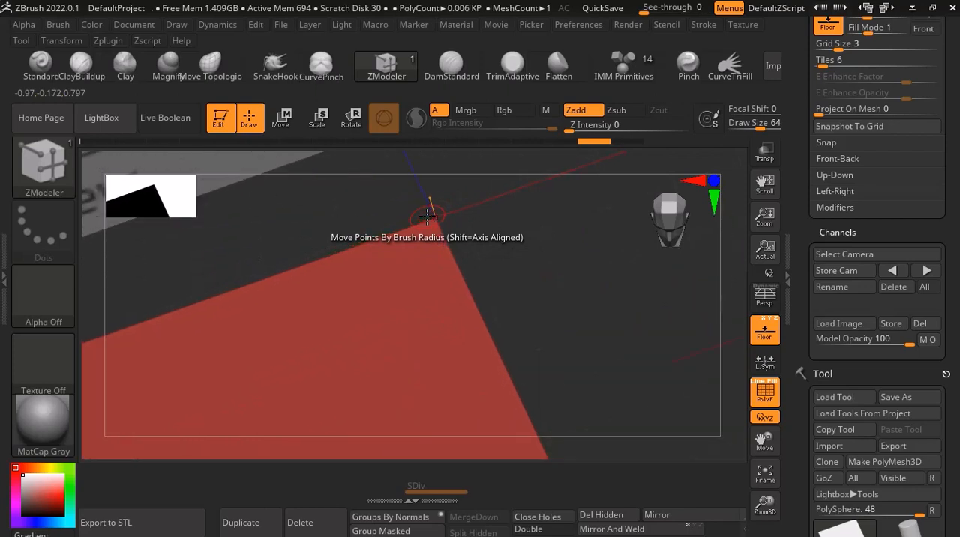
{"action": "scroll", "coordinate": [427, 217], "scroll_direction": "down", "scroll_amount": 5}
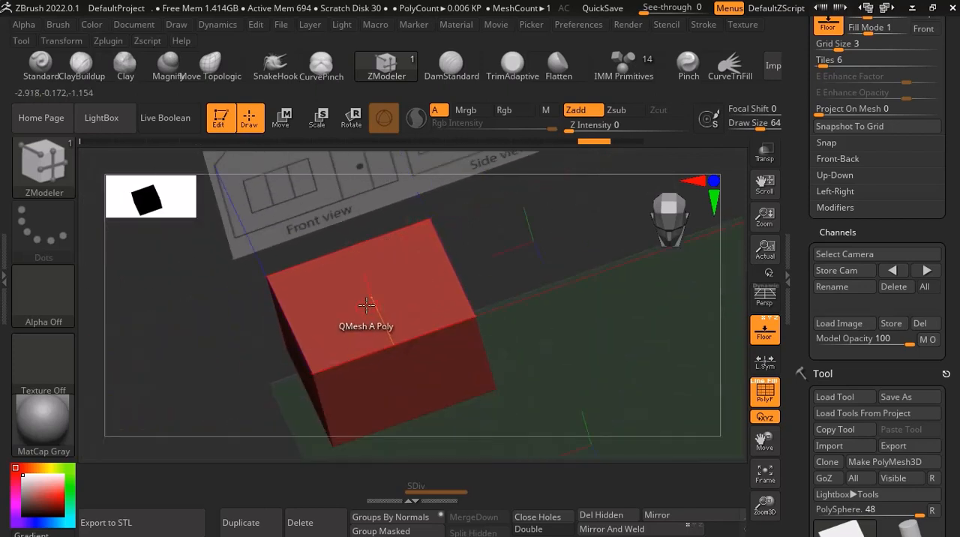
{"action": "key", "text": "space"}
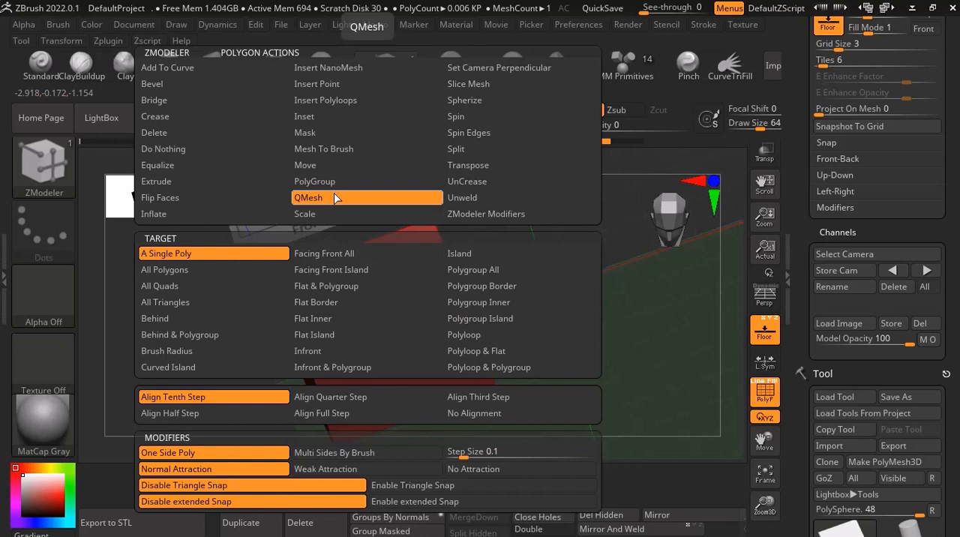
{"action": "left_click", "coordinate": [234, 181]}
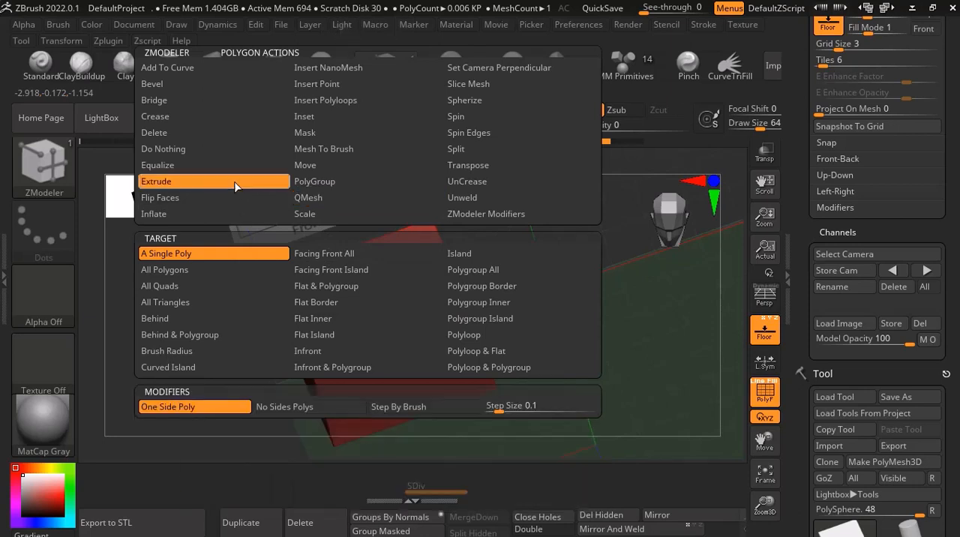
Extrude the cube's top face slightly upward with the A Single Poly target, and undo the extrusion.
{"action": "left_click", "coordinate": [203, 252]}
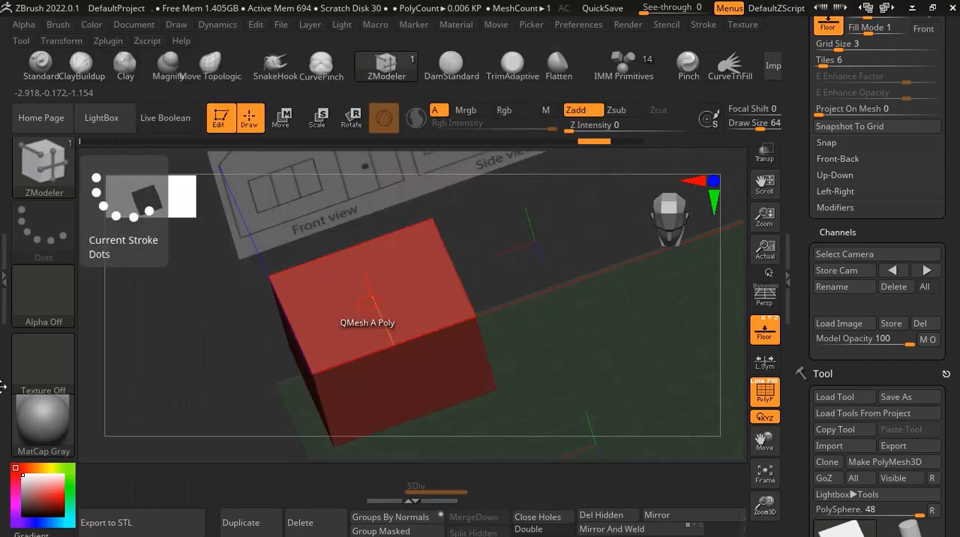
{"action": "left_click_drag", "start_coordinate": [355, 313], "coordinate": [351, 294]}
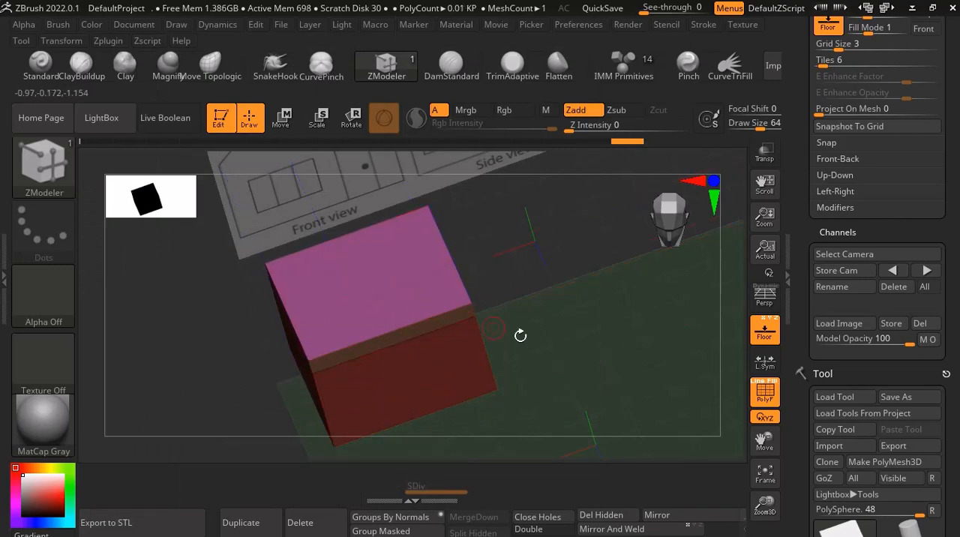
{"action": "left_click_drag", "start_coordinate": [598, 336], "coordinate": [666, 288]}
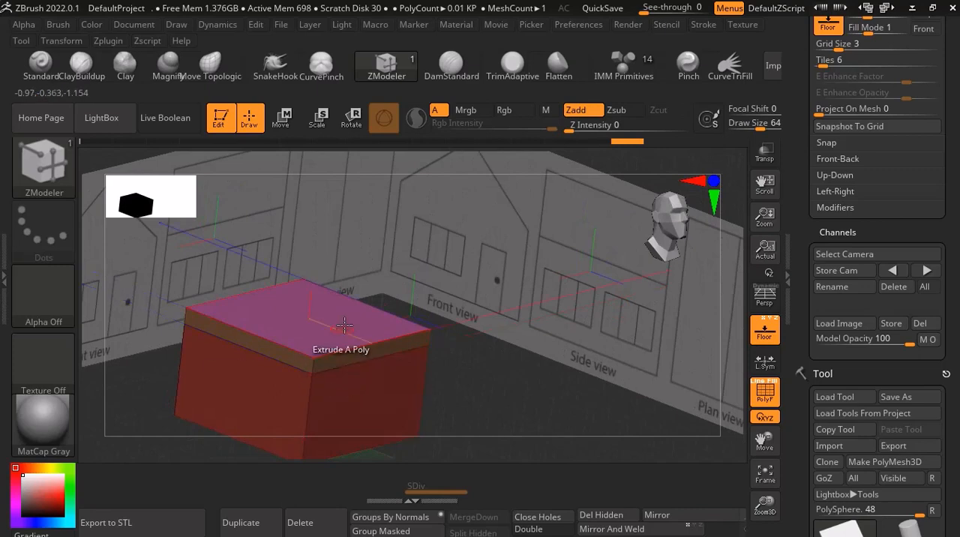
{"action": "key", "text": "ctrl+z"}
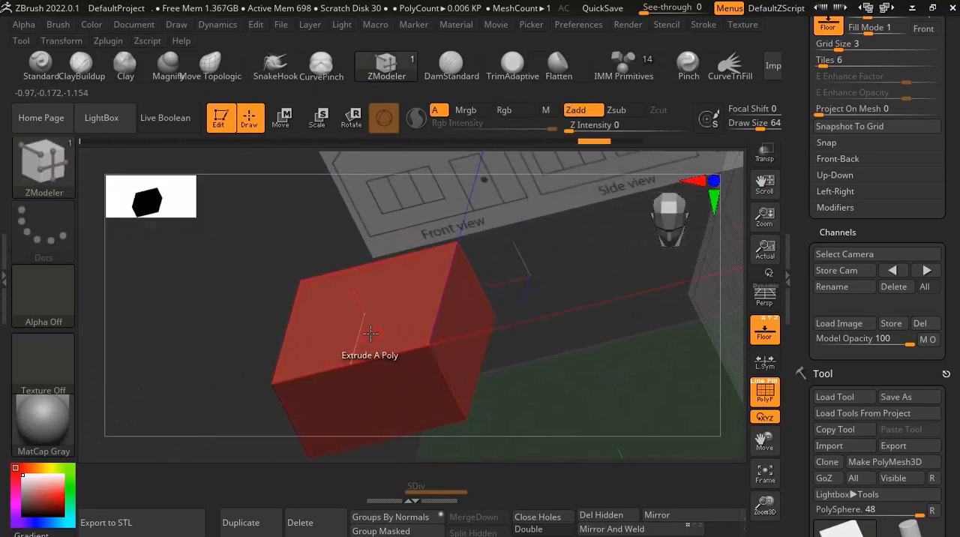
Set the Extrude target to Facing Front All, extrude the cube's camera-facing faces, and undo the extrusion.
{"action": "key", "text": "space"}
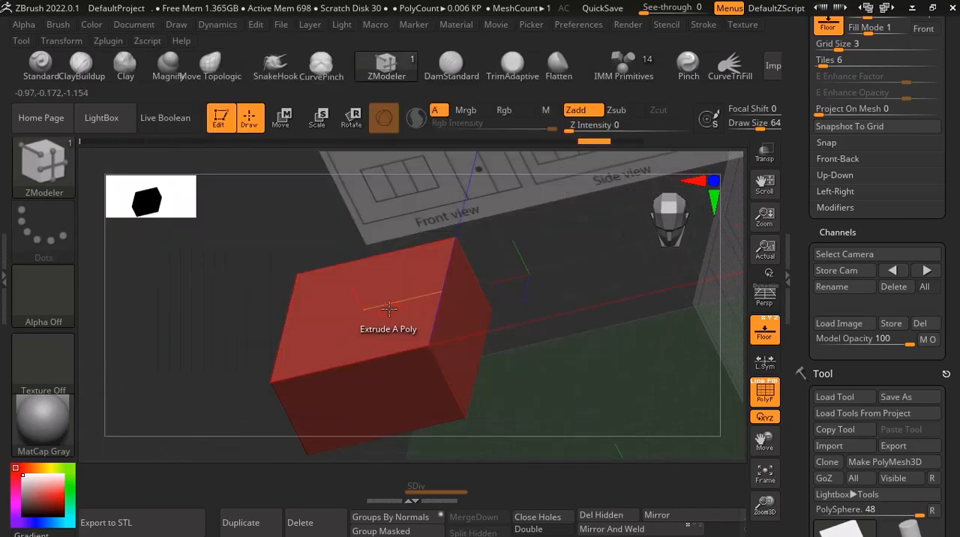
{"action": "key", "text": "space"}
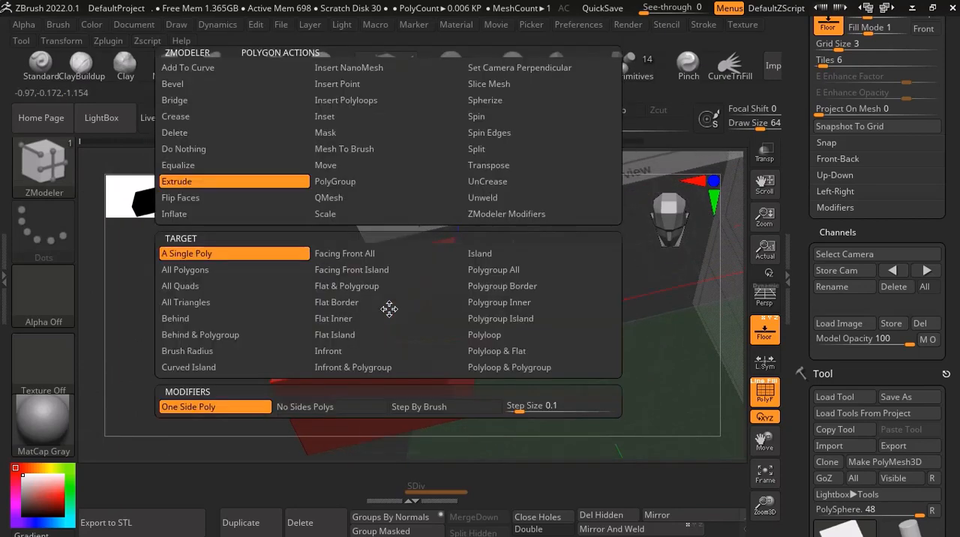
{"action": "left_click", "coordinate": [387, 254]}
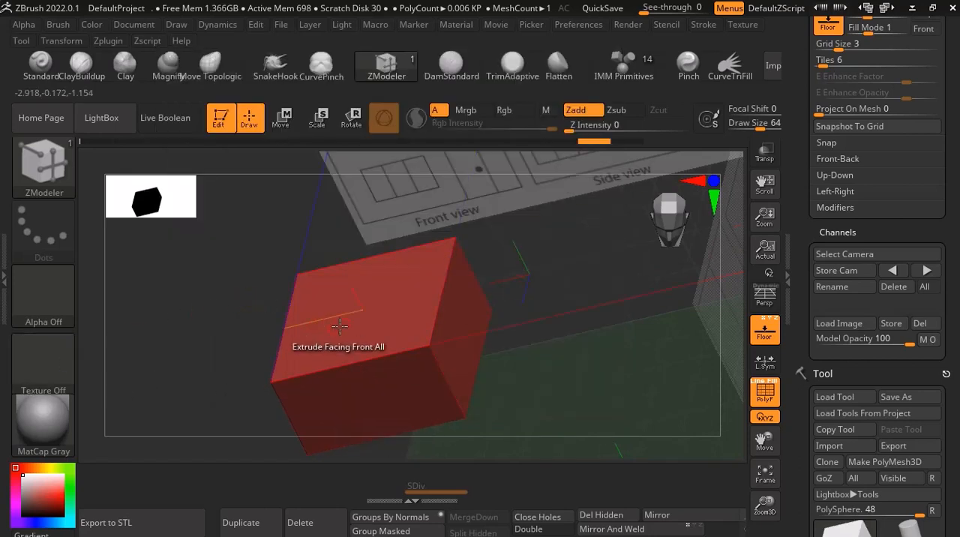
{"action": "left_click_drag", "start_coordinate": [340, 325], "coordinate": [337, 314]}
{"action": "left_click_drag", "start_coordinate": [518, 283], "coordinate": [500, 302]}
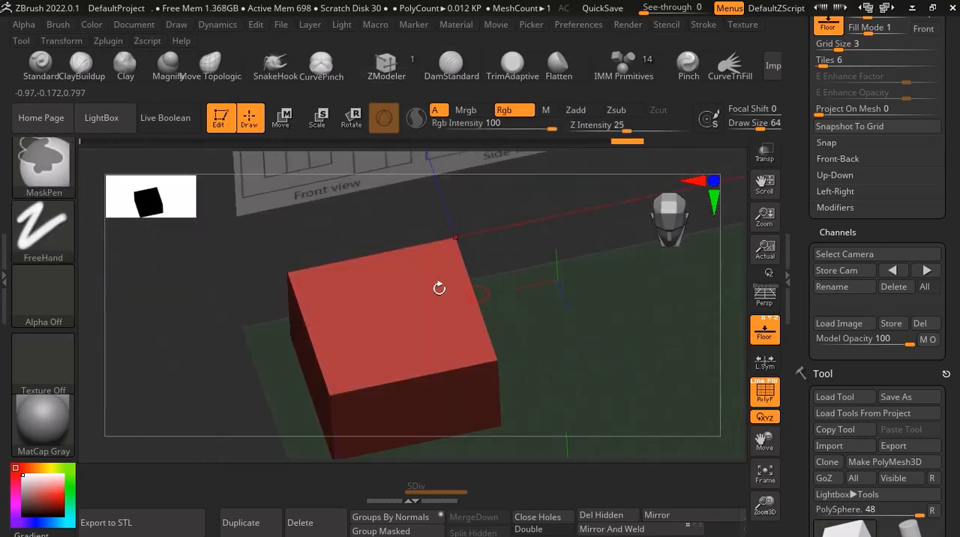
{"action": "left_click_drag", "start_coordinate": [386, 294], "coordinate": [369, 291]}
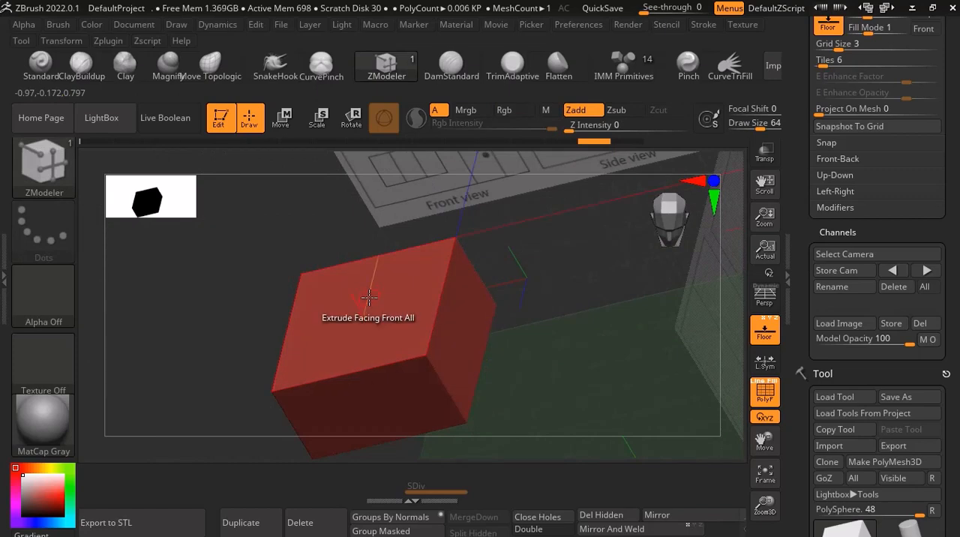
Set the Extrude target to Polygroup All and try it on the cube's top face.
{"action": "key", "text": "space"}
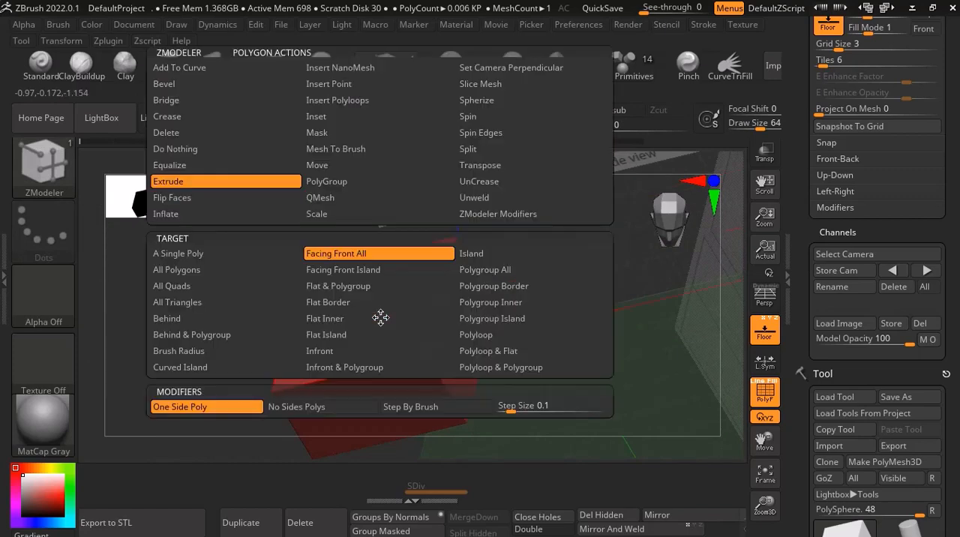
{"action": "left_click", "coordinate": [511, 271]}
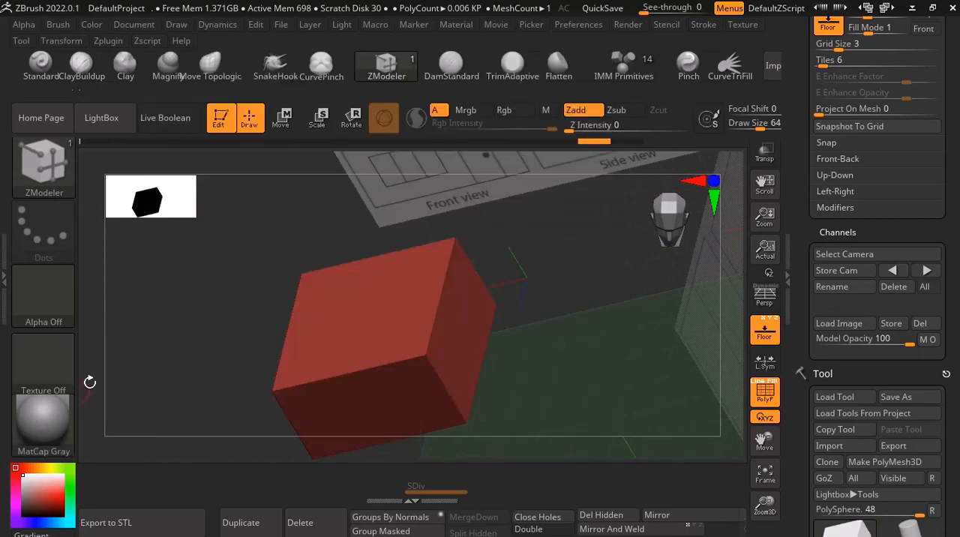
{"action": "left_click_drag", "start_coordinate": [375, 315], "coordinate": [371, 310]}
{"action": "right_click_drag", "start_coordinate": [370, 310], "coordinate": [493, 356]}
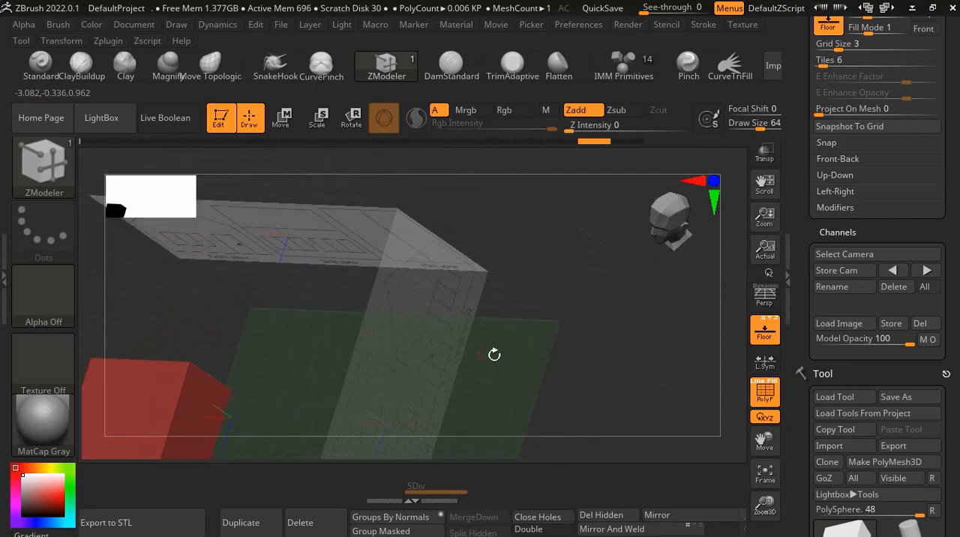
{"action": "left_click_drag", "start_coordinate": [764, 439], "coordinate": [847, 387]}
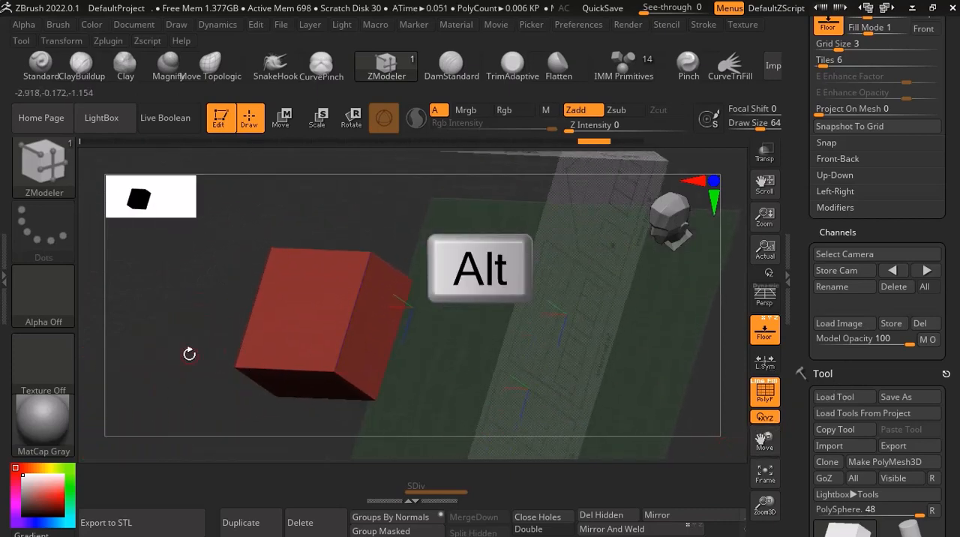
Mark the cube's top face and an adjoining side face as a temporary polygroup.
{"action": "right_click_drag", "start_coordinate": [276, 311], "coordinate": [303, 306]}
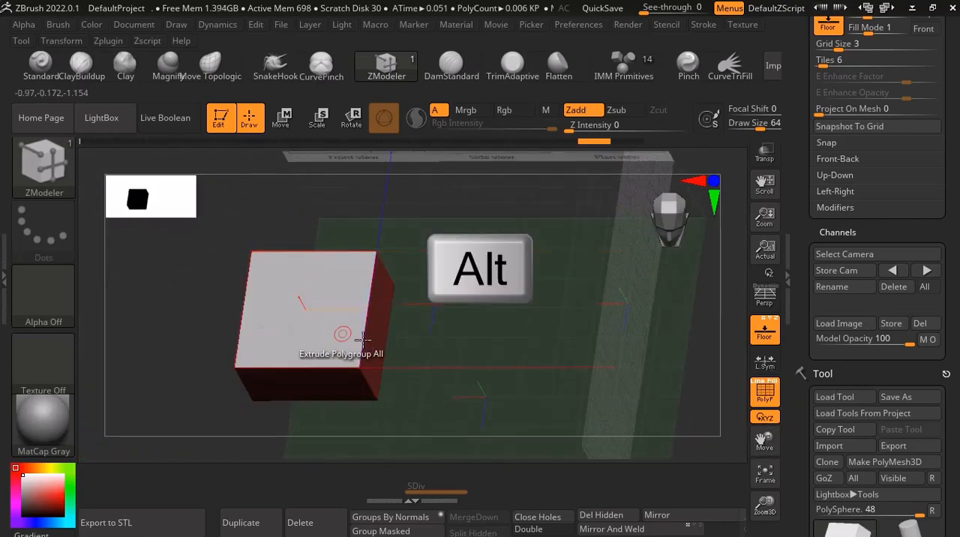
{"action": "right_click_drag", "start_coordinate": [343, 332], "coordinate": [438, 266]}
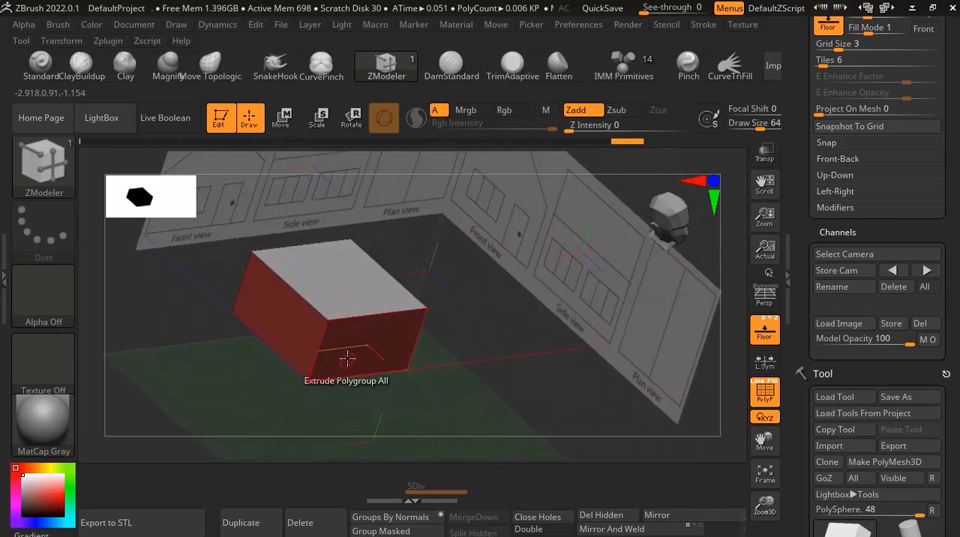
{"action": "scroll", "coordinate": [355, 347], "scroll_direction": "up", "scroll_amount": 3}
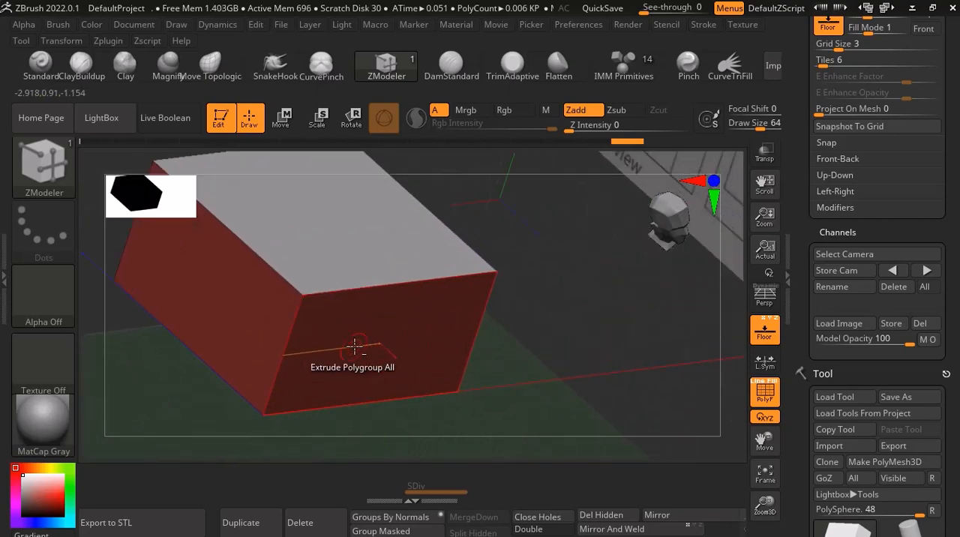
{"action": "left_click", "coordinate": [355, 347]}
{"action": "scroll", "coordinate": [358, 345], "scroll_direction": "down", "scroll_amount": 3}
{"action": "right_click_drag", "start_coordinate": [369, 323], "coordinate": [332, 343]}
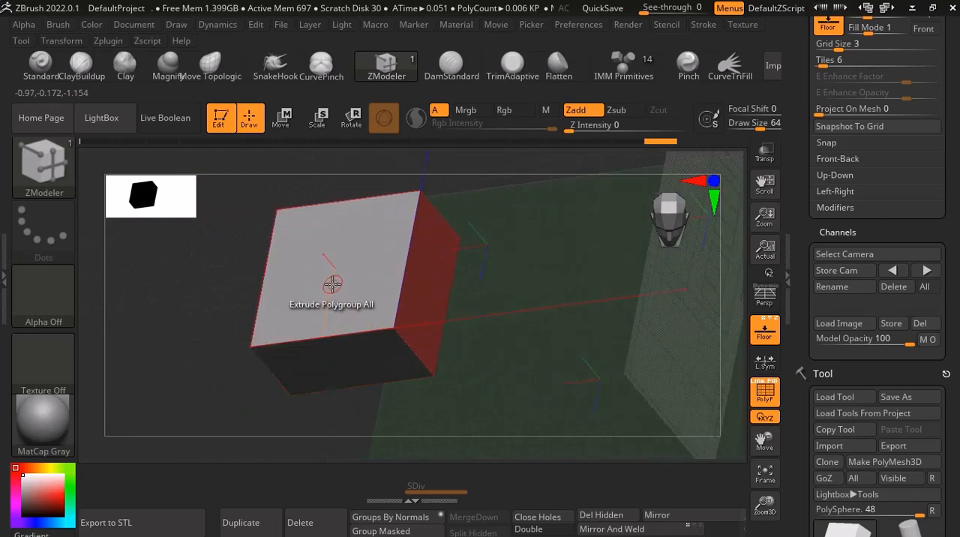
Extrude the marked faces together with the Polygroup All target, and undo both the extrusion and the temporary marking.
{"action": "key", "text": "space"}
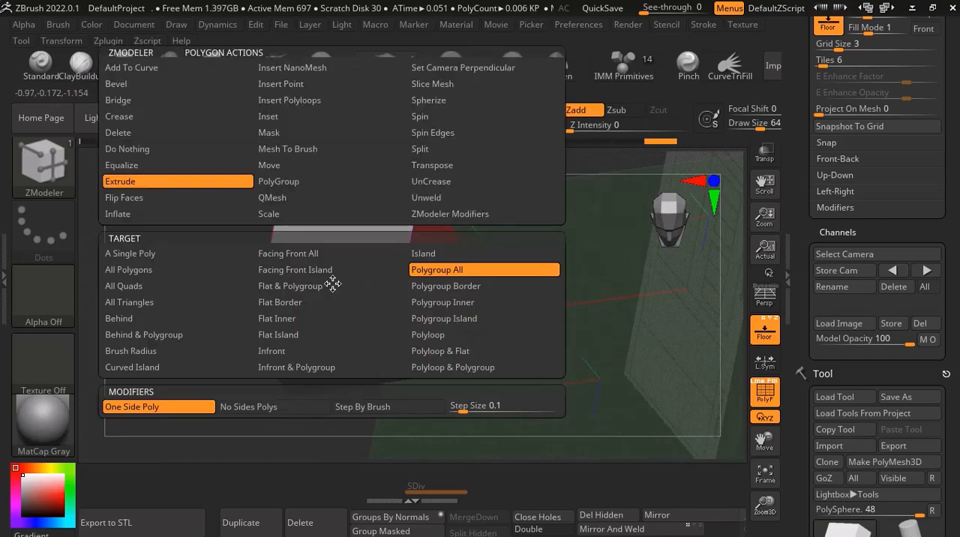
{"action": "left_click", "coordinate": [332, 285]}
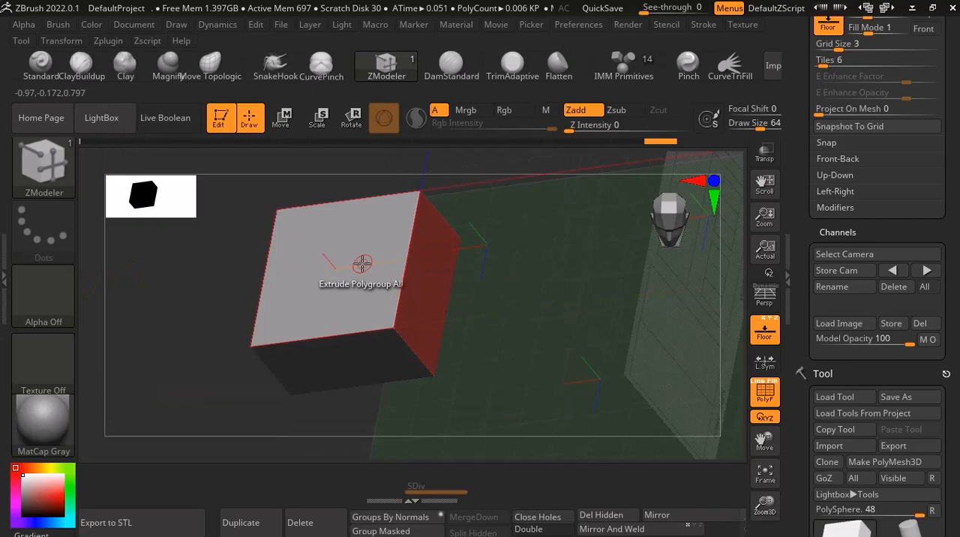
{"action": "right_click_drag", "start_coordinate": [310, 272], "coordinate": [443, 272]}
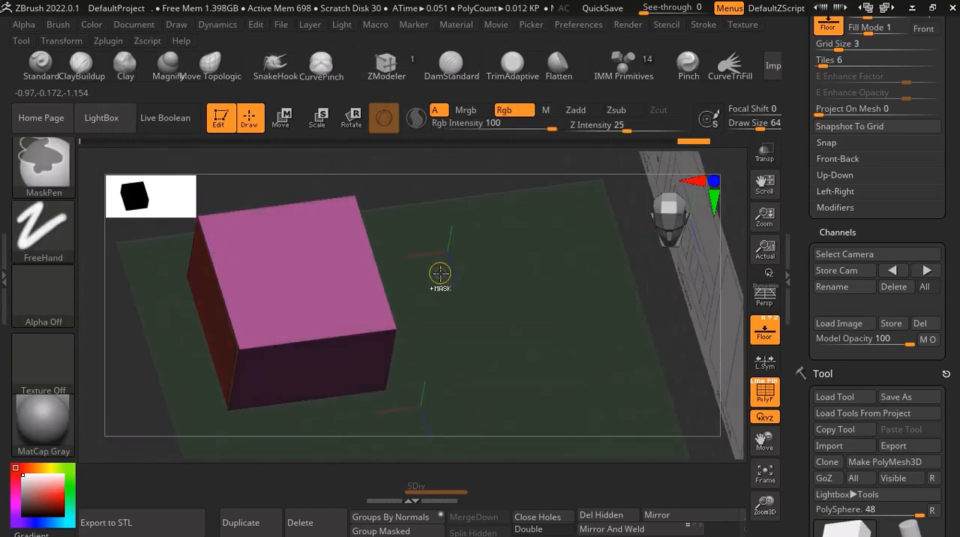
{"action": "key", "text": "space"}
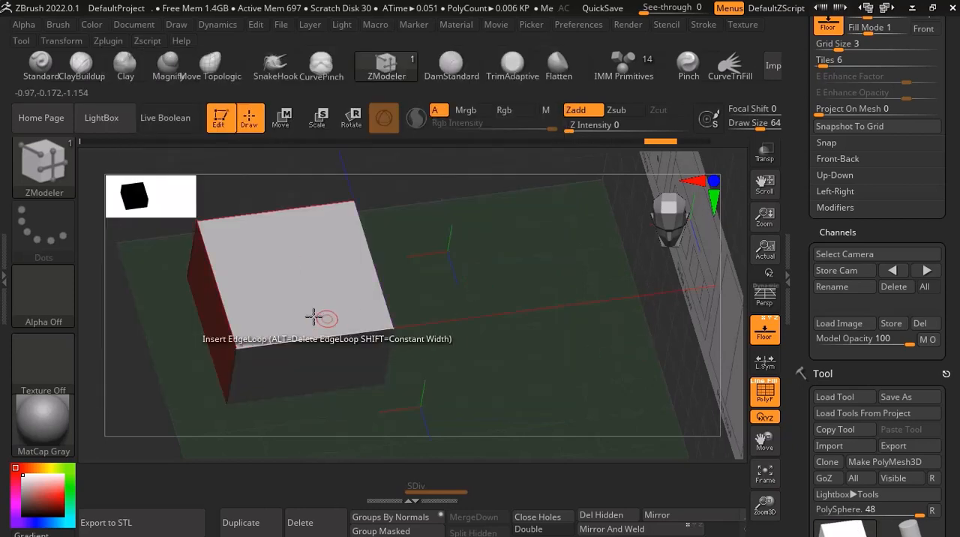
{"action": "right_click_drag", "start_coordinate": [312, 317], "coordinate": [315, 327], "text": "ctrl"}
{"action": "key", "text": "ctrl+z"}
{"action": "key", "text": "ctrl+z"}
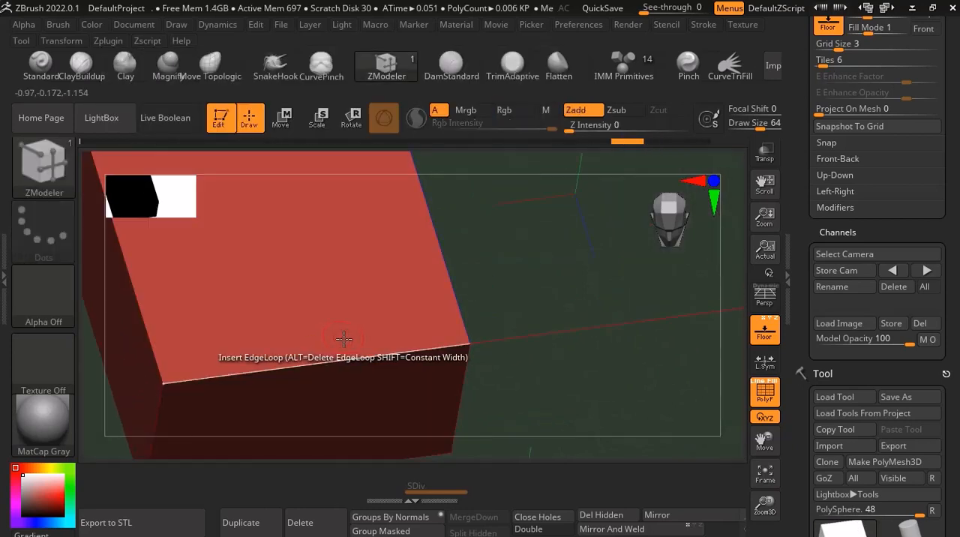
Set the ZModeler edge action to Bevel, bevel the edge loop around the cube's top face, and undo the bevel.
{"action": "scroll", "coordinate": [337, 355], "scroll_direction": "down", "scroll_amount": 5}
{"action": "scroll", "coordinate": [335, 353], "scroll_direction": "up", "scroll_amount": 4}
{"action": "scroll", "coordinate": [331, 350], "scroll_direction": "up", "scroll_amount": 3}
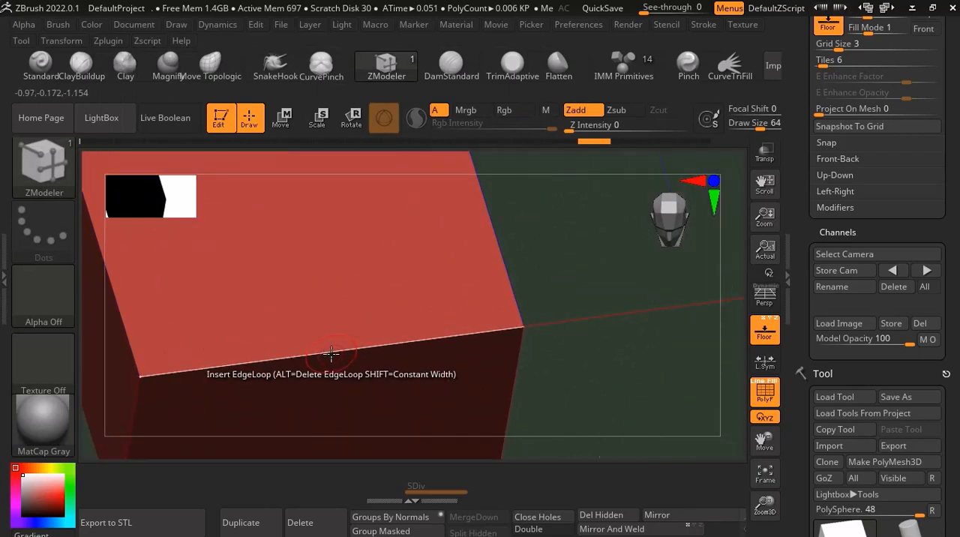
{"action": "key", "text": "space"}
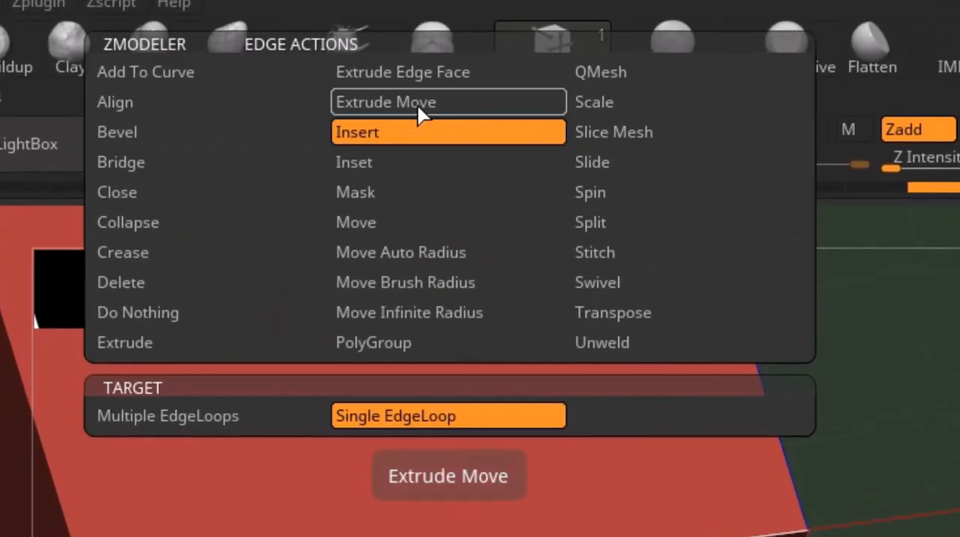
{"action": "left_click", "coordinate": [131, 132]}
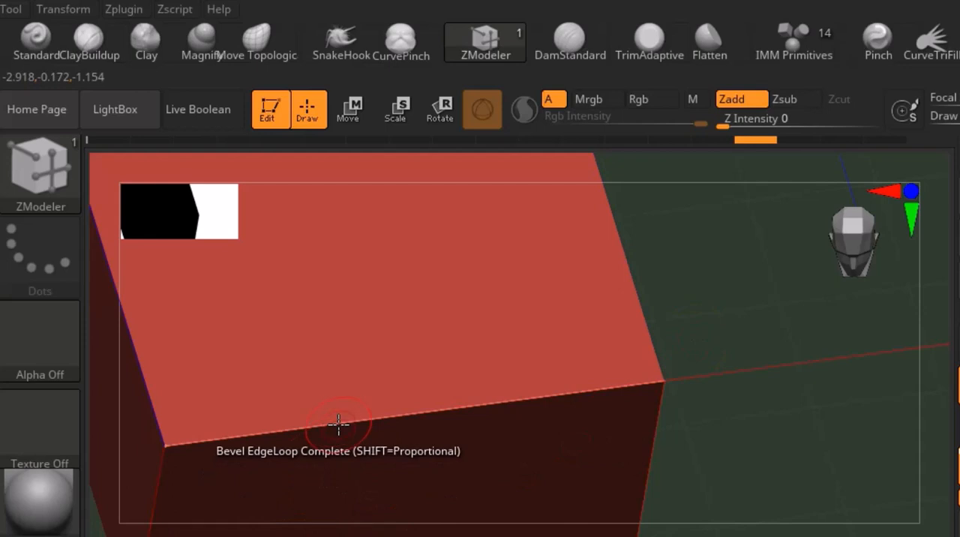
{"action": "left_click_drag", "start_coordinate": [338, 423], "coordinate": [332, 401]}
{"action": "scroll", "coordinate": [363, 395], "scroll_direction": "down", "scroll_amount": 6}
{"action": "left_click_drag", "start_coordinate": [484, 362], "coordinate": [428, 407]}
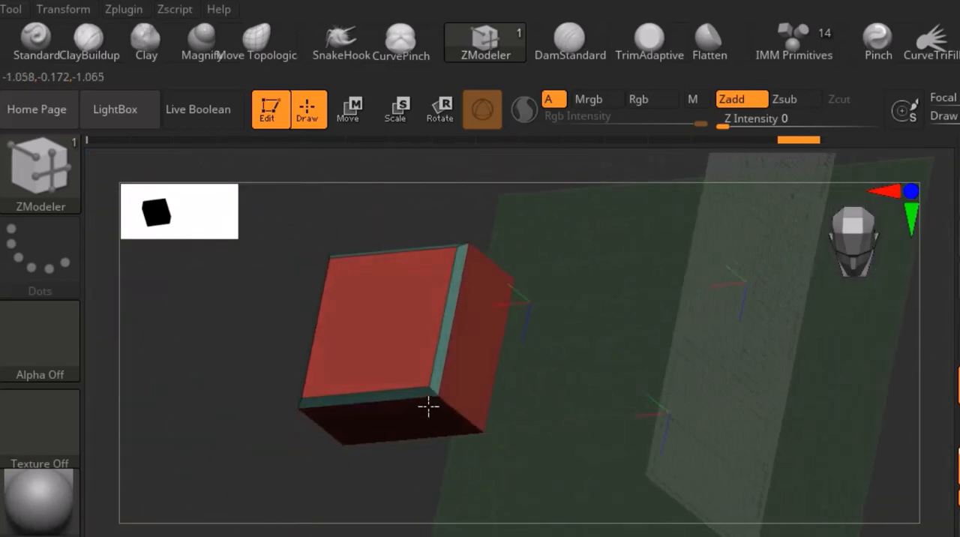
{"action": "scroll", "coordinate": [429, 406], "scroll_direction": "up", "scroll_amount": 8}
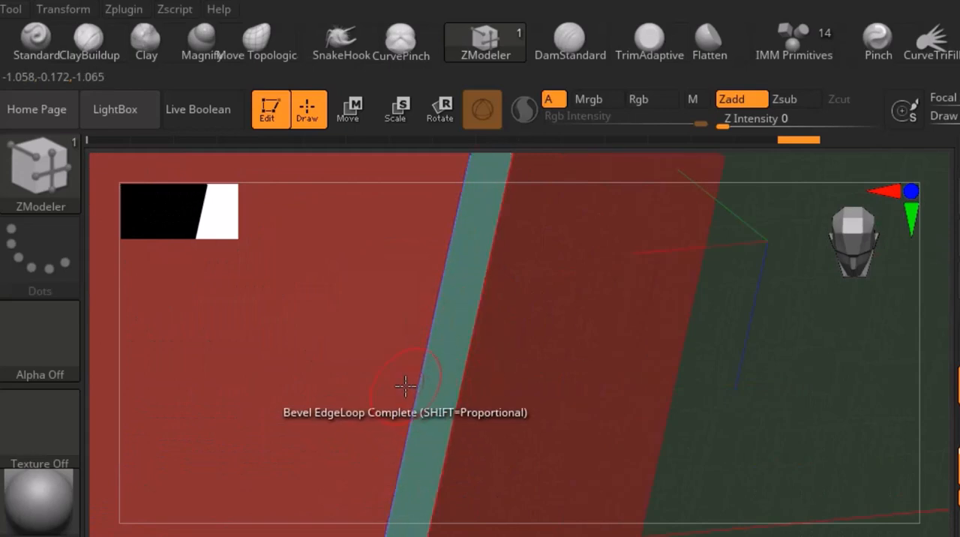
{"action": "key", "text": "ctrl+z"}
Bevel the cube's edge loop with the Four Rows modifier, and undo the bevel.
{"action": "key", "text": "space"}
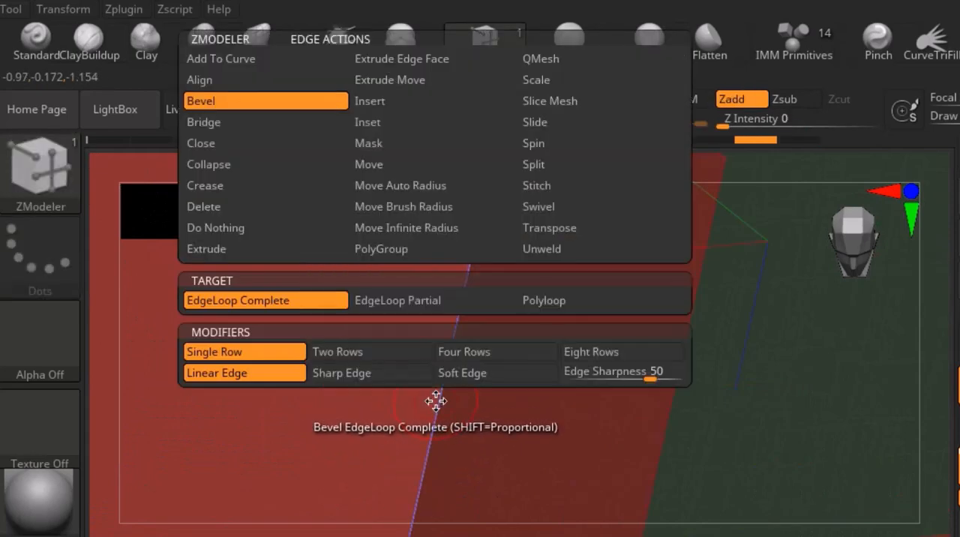
{"action": "left_click", "coordinate": [512, 360]}
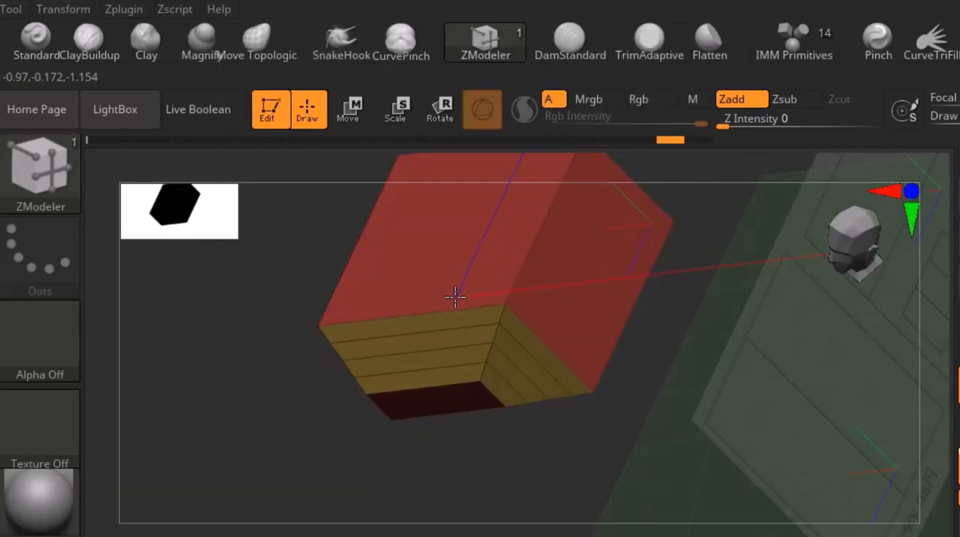
{"action": "mouse_move", "coordinate": [555, 345]}
{"action": "right_mouse_down"}
{"action": "mouse_move", "coordinate": [580, 305]}
{"action": "mouse_move", "coordinate": [549, 358]}
{"action": "right_mouse_up"}
{"action": "right_click_drag", "start_coordinate": [450, 327], "coordinate": [441, 350], "text": "ctrl"}
Open the ZModeler point actions for one of the cube's corner points and examine the available options.
{"action": "left_click", "coordinate": [440, 353]}
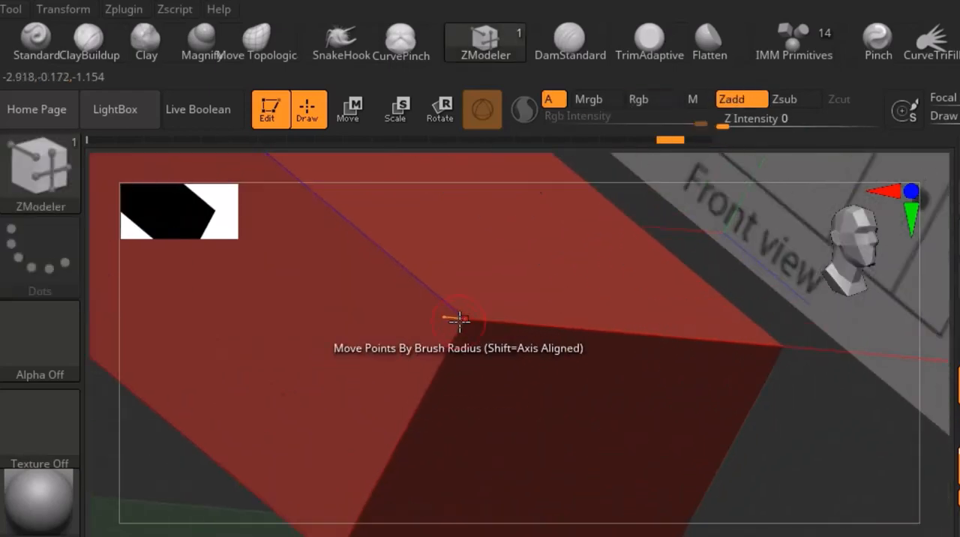
{"action": "key", "text": "space"}
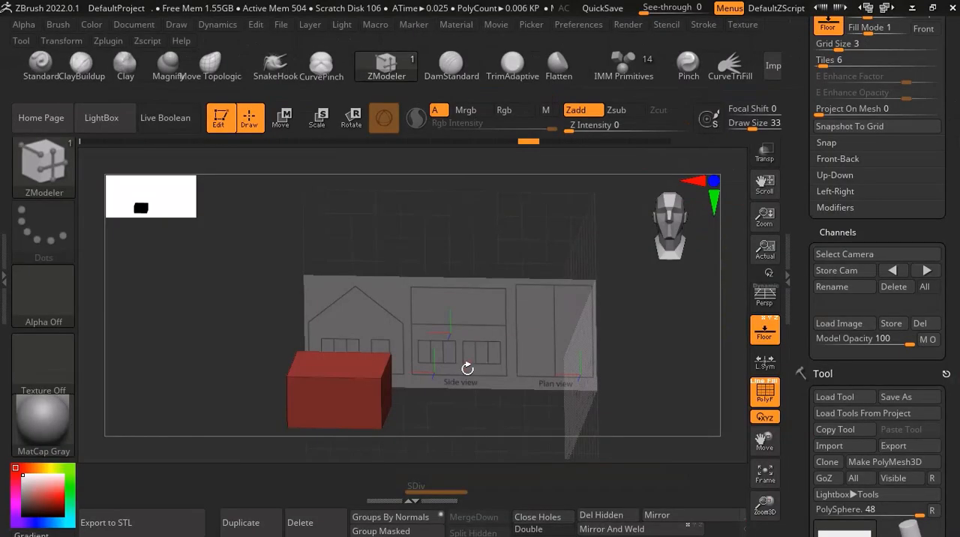
{"action": "left_click_drag", "start_coordinate": [468, 369], "coordinate": [478, 343]}
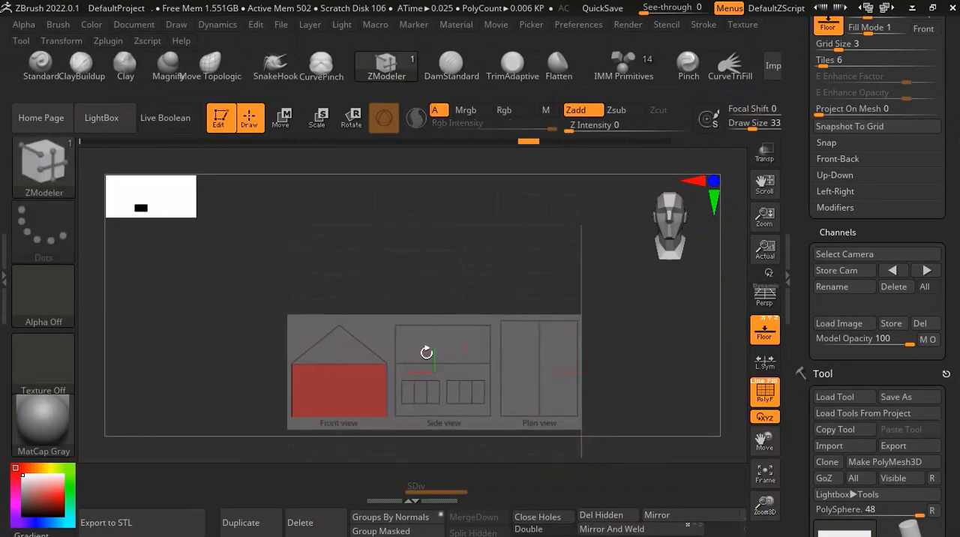
Set the ZModeler polygon action for the cube's top face to Extrude with the A Single Poly target.
{"action": "left_click_drag", "start_coordinate": [353, 349], "coordinate": [308, 364]}
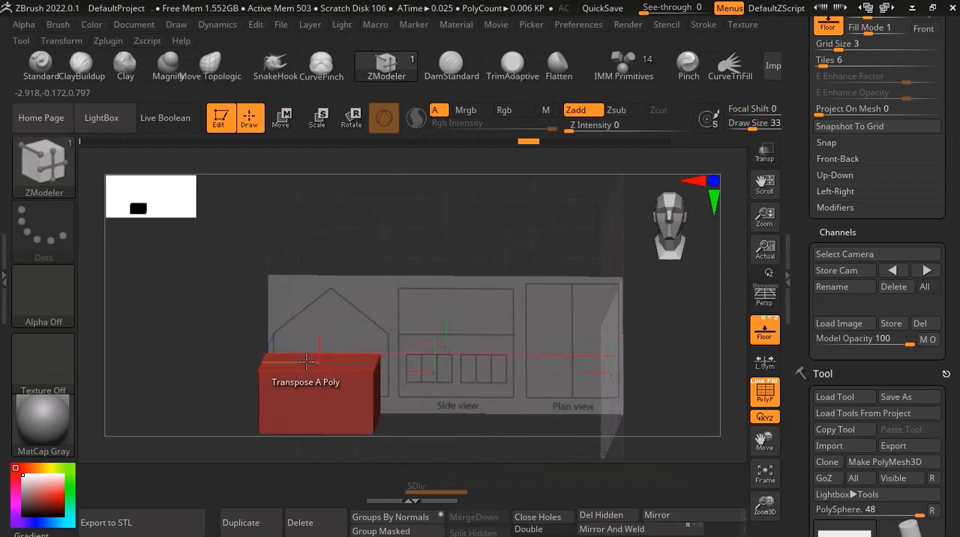
{"action": "scroll", "coordinate": [309, 365], "scroll_direction": "up", "scroll_amount": 3}
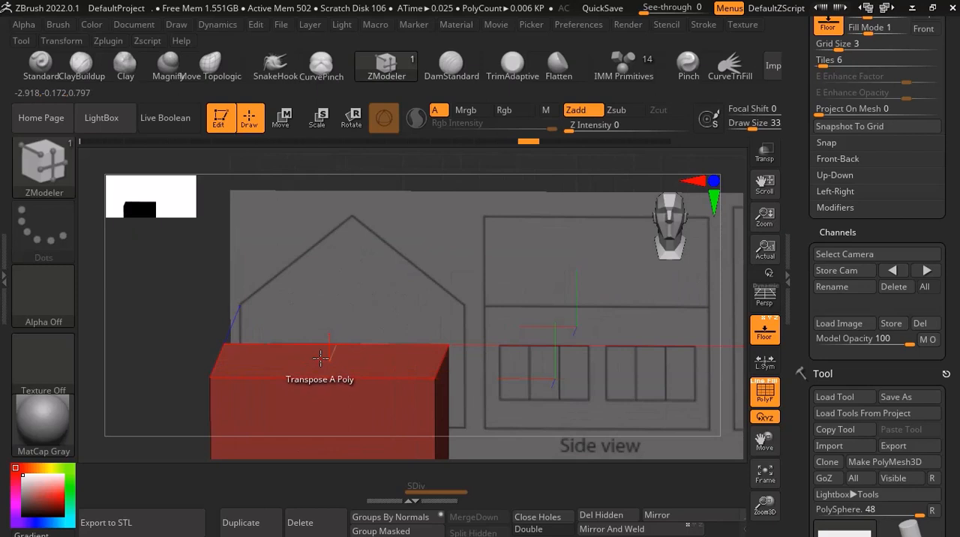
{"action": "key", "text": "space"}
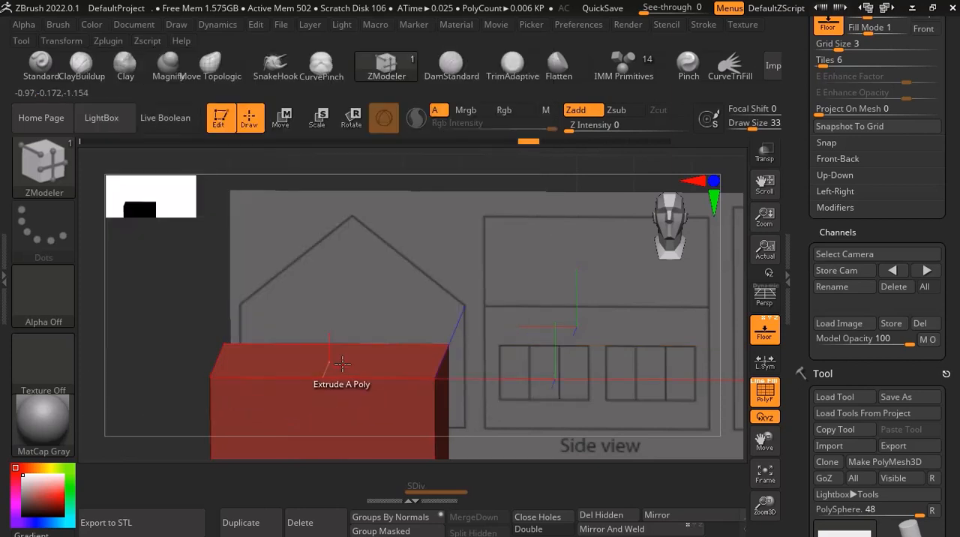
Extrude the cube's top face upward to the height of the roof ridge in the reference drawings.
{"action": "left_click_drag", "start_coordinate": [342, 363], "coordinate": [329, 273]}
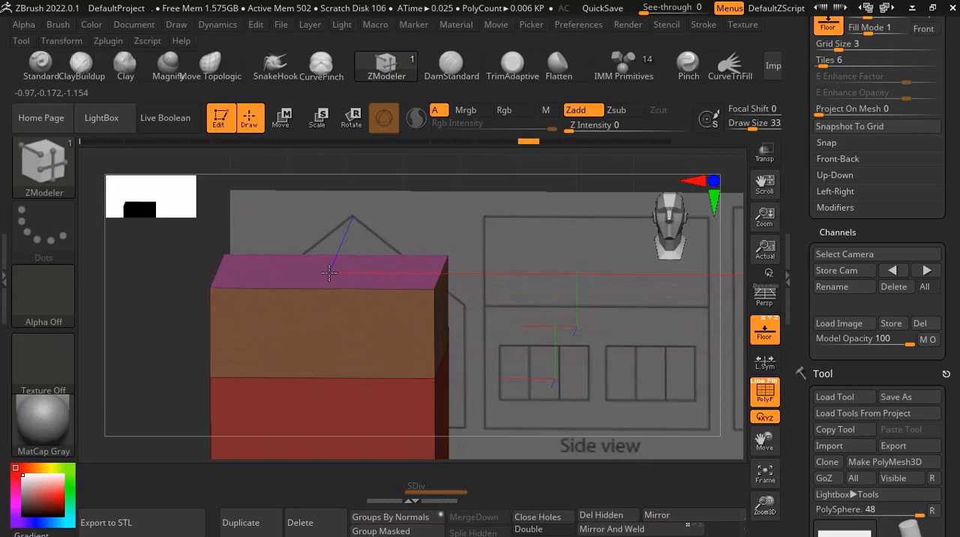
{"action": "left_click_drag", "start_coordinate": [560, 313], "coordinate": [559, 299]}
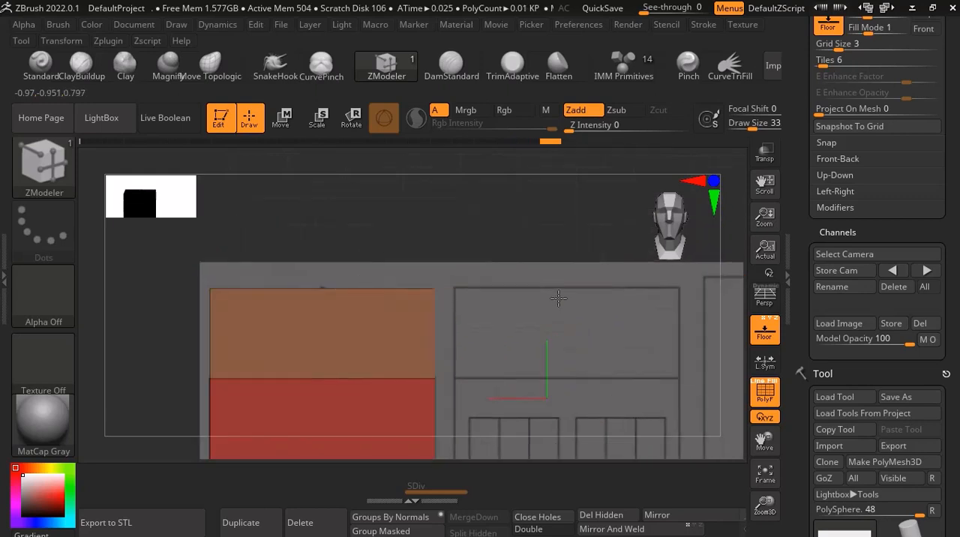
{"action": "left_click_drag", "start_coordinate": [510, 276], "coordinate": [497, 332]}
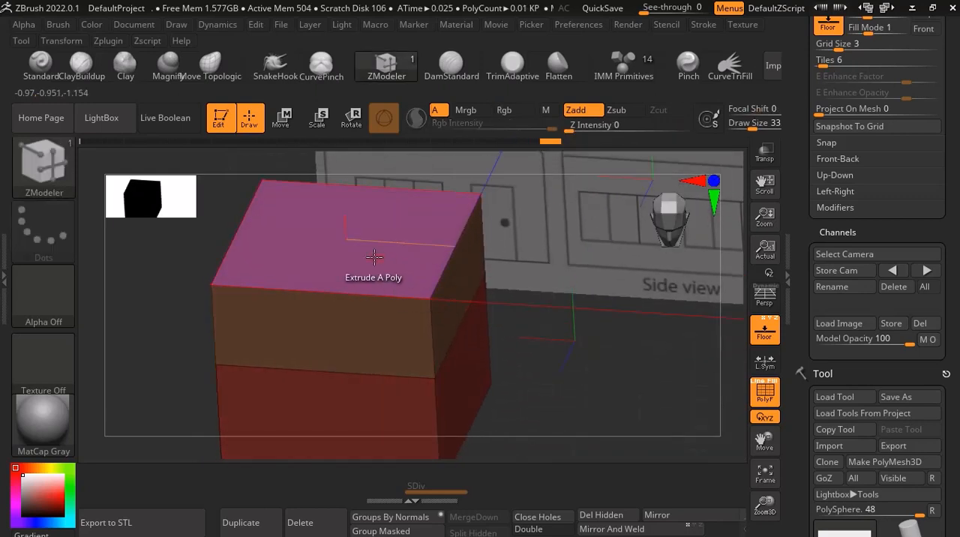
Set the ZModeler polygon action to Transpose with the A Single Poly target and apply it to the extruded top face.
{"action": "right_click_drag", "start_coordinate": [374, 258], "coordinate": [374, 272], "text": "ctrl"}
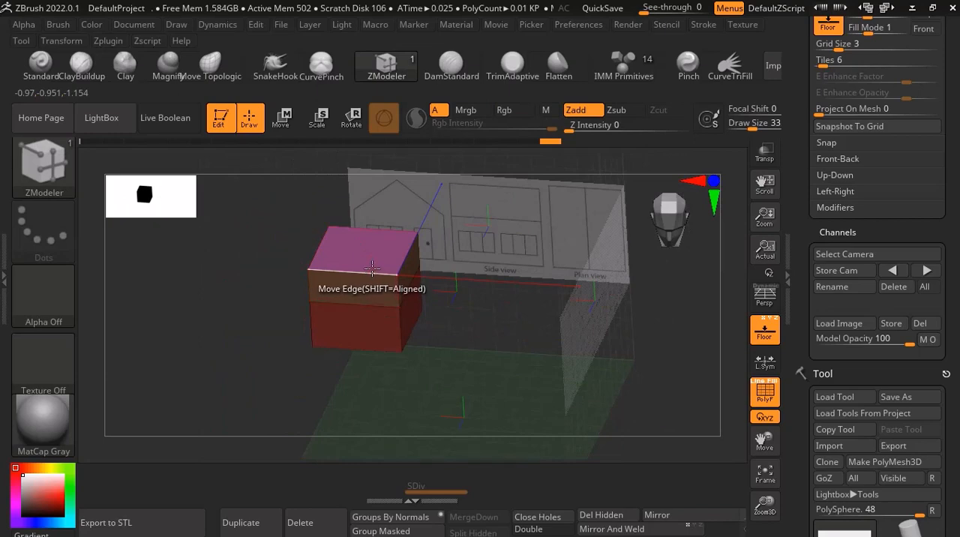
{"action": "key", "text": "space"}
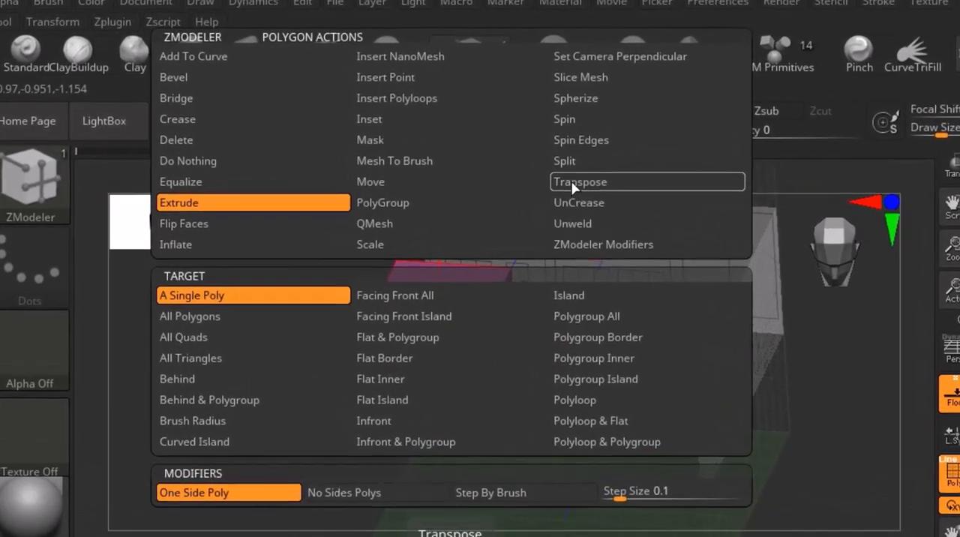
{"action": "left_click", "coordinate": [472, 165]}
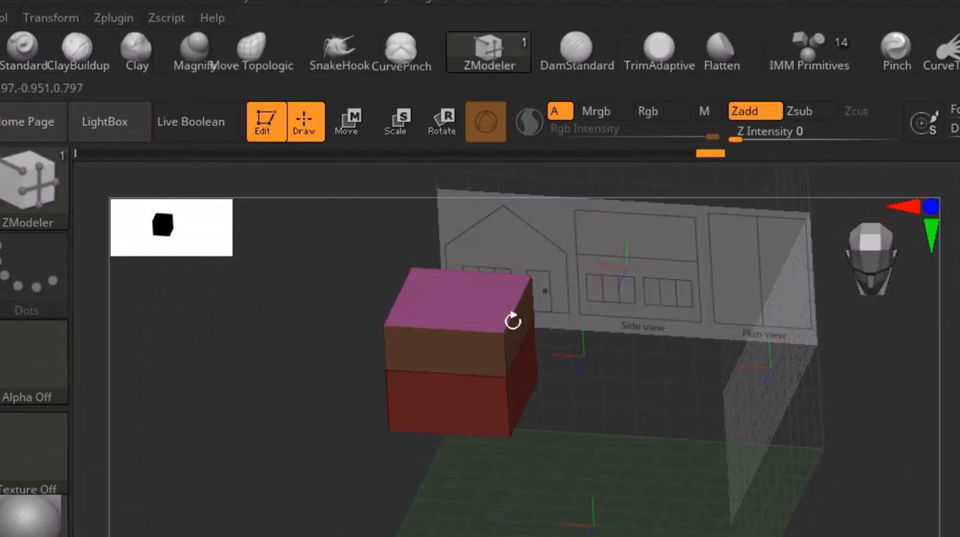
{"action": "right_click_drag", "start_coordinate": [512, 321], "coordinate": [450, 288], "text": "ctrl"}
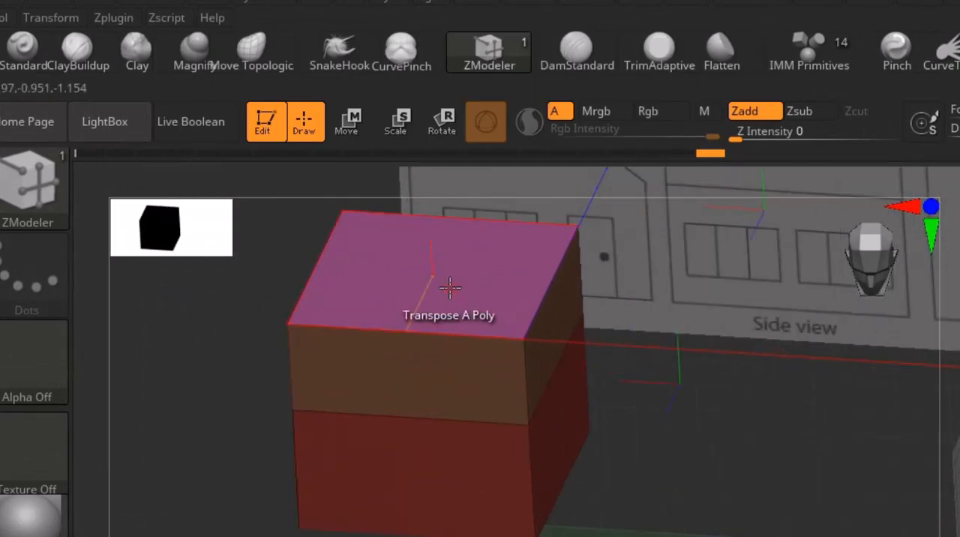
{"action": "left_click", "coordinate": [450, 286]}
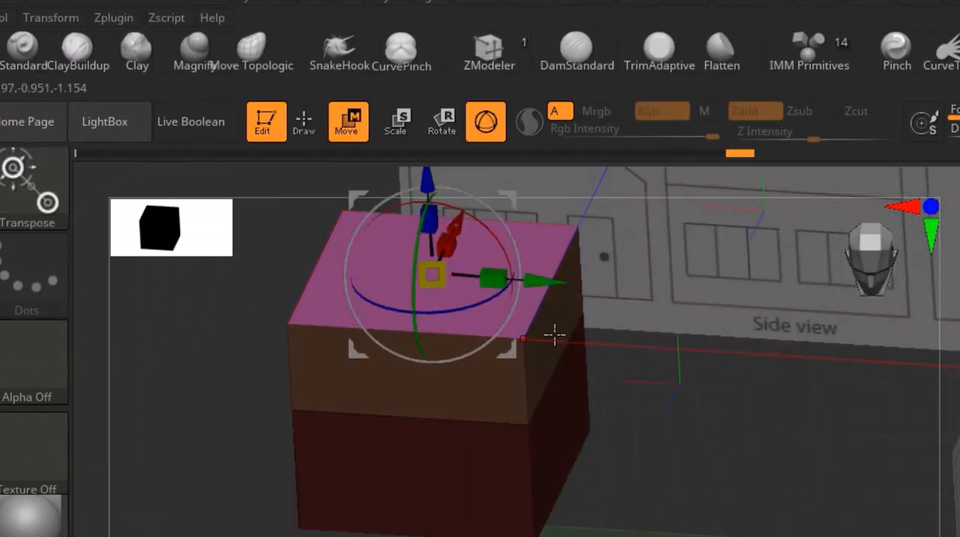
{"action": "right_click_drag", "start_coordinate": [555, 334], "coordinate": [713, 392], "text": "ctrl"}
{"action": "right_click_drag", "start_coordinate": [688, 318], "coordinate": [698, 352]}
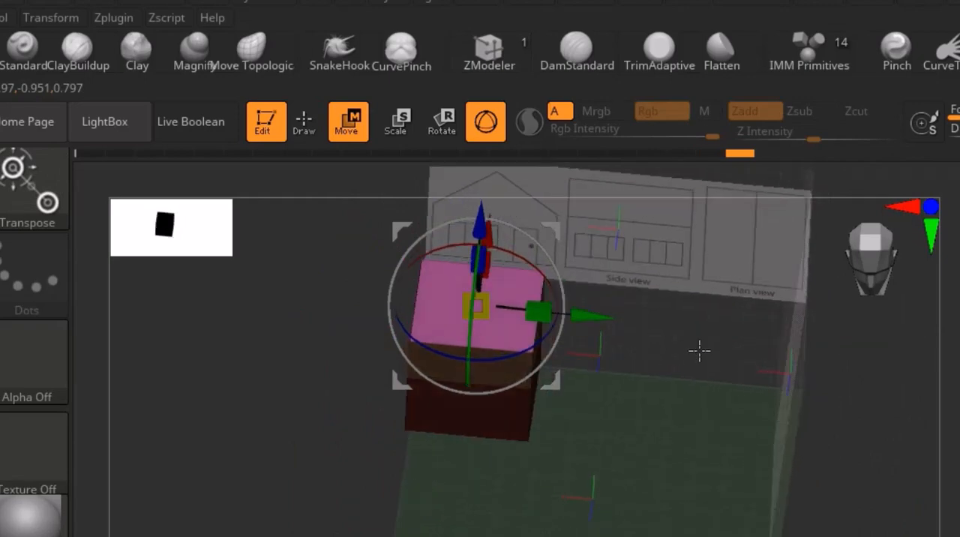
Scale the top face along the house's width into a narrow ridge at the front view's gable peak, and return to Draw mode.
{"action": "right_click_drag", "start_coordinate": [542, 315], "coordinate": [466, 315], "text": "ctrl"}
{"action": "left_click_drag", "start_coordinate": [466, 313], "coordinate": [253, 318]}
{"action": "right_click_drag", "start_coordinate": [253, 318], "coordinate": [574, 327]}
{"action": "right_click_drag", "start_coordinate": [390, 298], "coordinate": [146, 405], "text": "ctrl"}
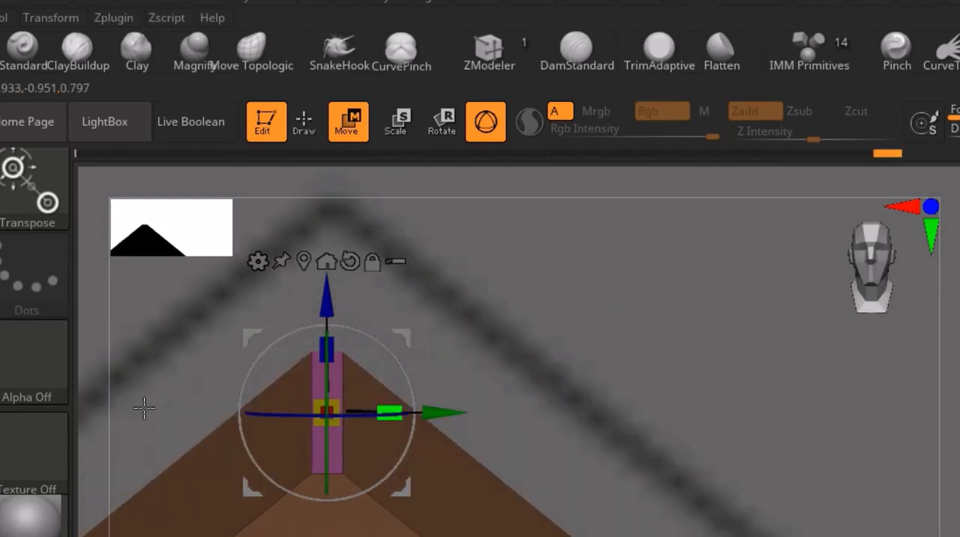
{"action": "right_click_drag", "start_coordinate": [391, 413], "coordinate": [381, 419], "text": "ctrl"}
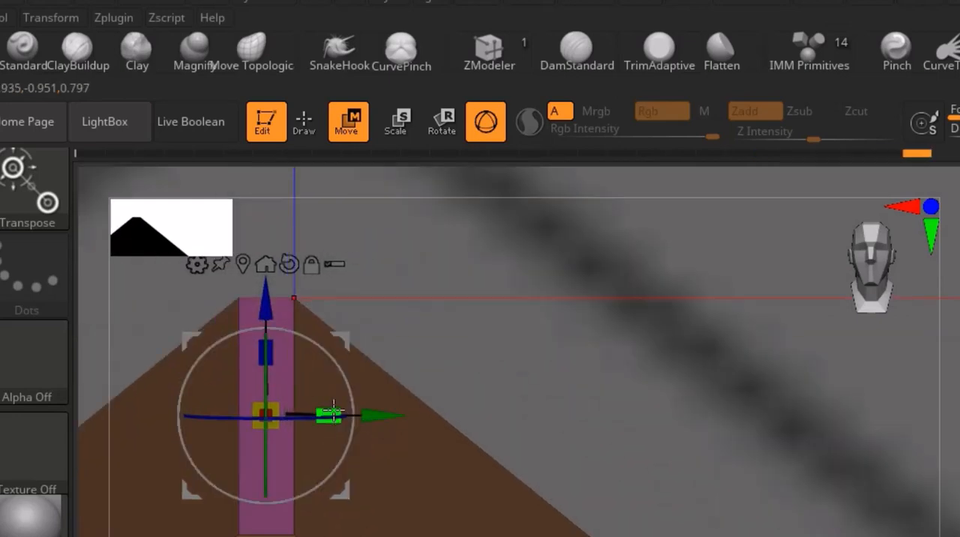
{"action": "left_click_drag", "start_coordinate": [332, 411], "coordinate": [150, 427]}
{"action": "right_click_drag", "start_coordinate": [350, 354], "coordinate": [368, 278], "text": "ctrl"}
{"action": "mouse_move", "coordinate": [488, 372]}
{"action": "right_mouse_down"}
{"action": "mouse_move", "coordinate": [485, 365]}
{"action": "mouse_move", "coordinate": [490, 372]}
{"action": "right_mouse_up"}
{"action": "left_click", "coordinate": [304, 122]}
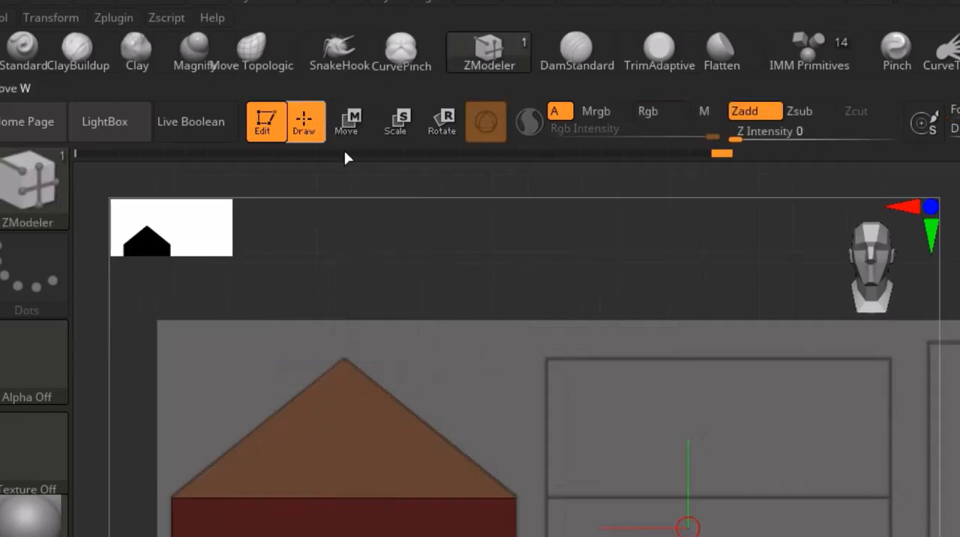
{"action": "right_click_drag", "start_coordinate": [428, 359], "coordinate": [650, 508]}
Insert vertical polyloops across the house's polygroup from the front wall, and undo the insertion.
{"action": "scroll", "coordinate": [353, 410], "scroll_direction": "up", "scroll_amount": 5}
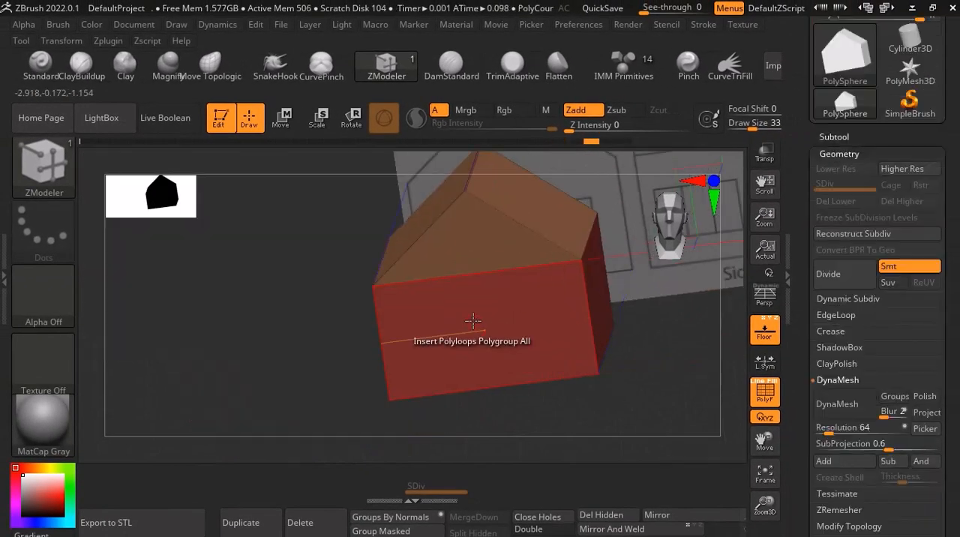
{"action": "right_click_drag", "start_coordinate": [467, 364], "coordinate": [442, 353], "text": "alt"}
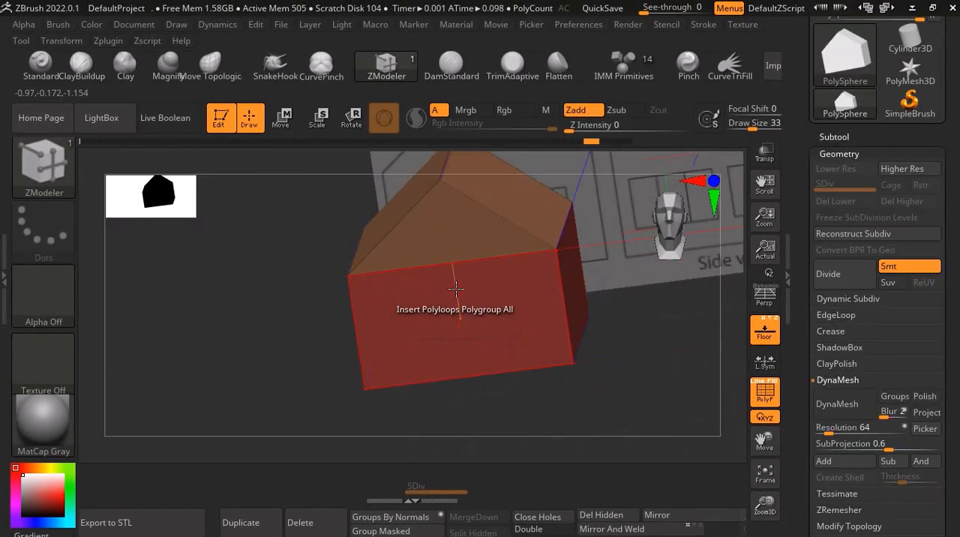
{"action": "scroll", "coordinate": [457, 299], "scroll_direction": "up", "scroll_amount": 4}
{"action": "scroll", "coordinate": [458, 299], "scroll_direction": "down", "scroll_amount": 1}
{"action": "scroll", "coordinate": [458, 299], "scroll_direction": "down", "scroll_amount": 3}
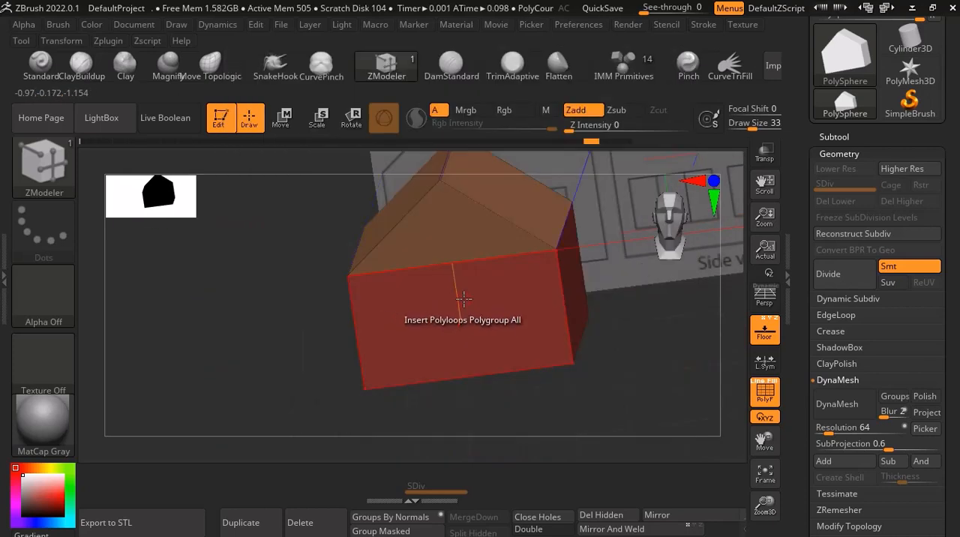
{"action": "left_click", "coordinate": [464, 298]}
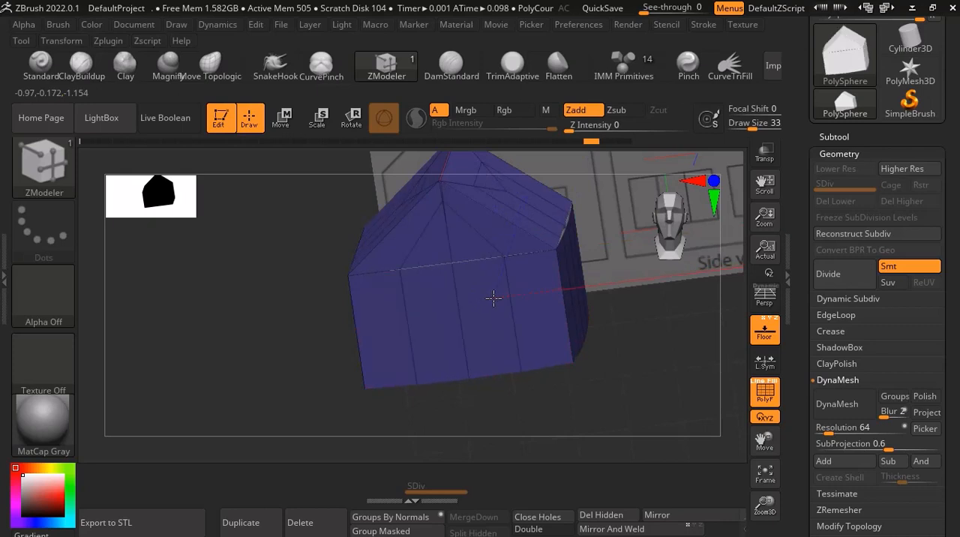
{"action": "left_click_drag", "start_coordinate": [494, 298], "coordinate": [505, 299]}
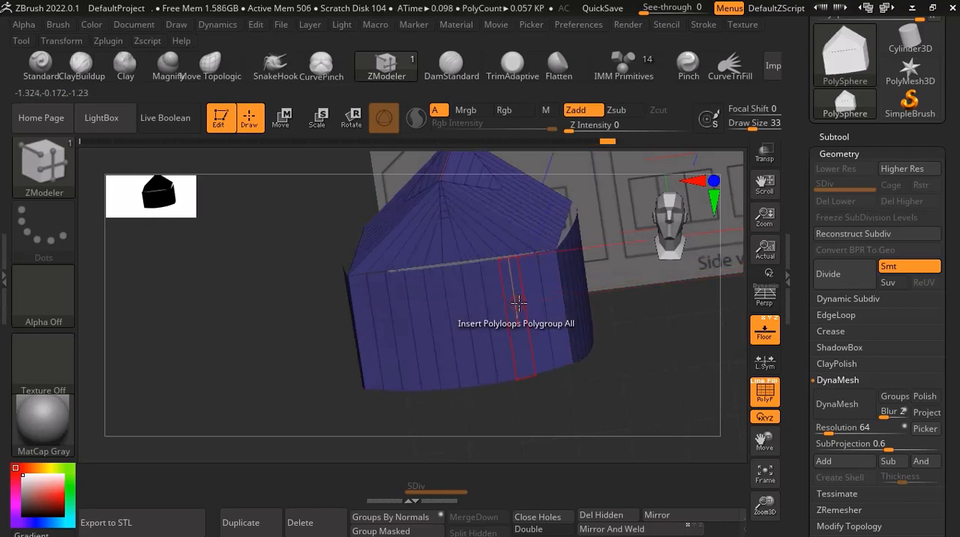
{"action": "right_click_drag", "start_coordinate": [518, 304], "coordinate": [526, 391]}
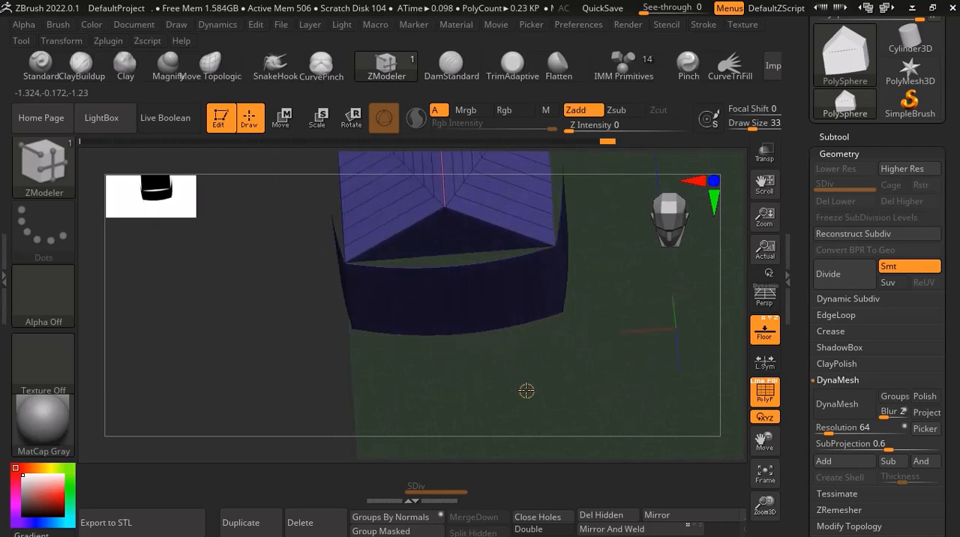
{"action": "key", "text": "ctrl+z"}
Insert horizontal polyloops across the house's polygroup from the front wall, and undo them.
{"action": "right_click_drag", "start_coordinate": [484, 276], "coordinate": [470, 298]}
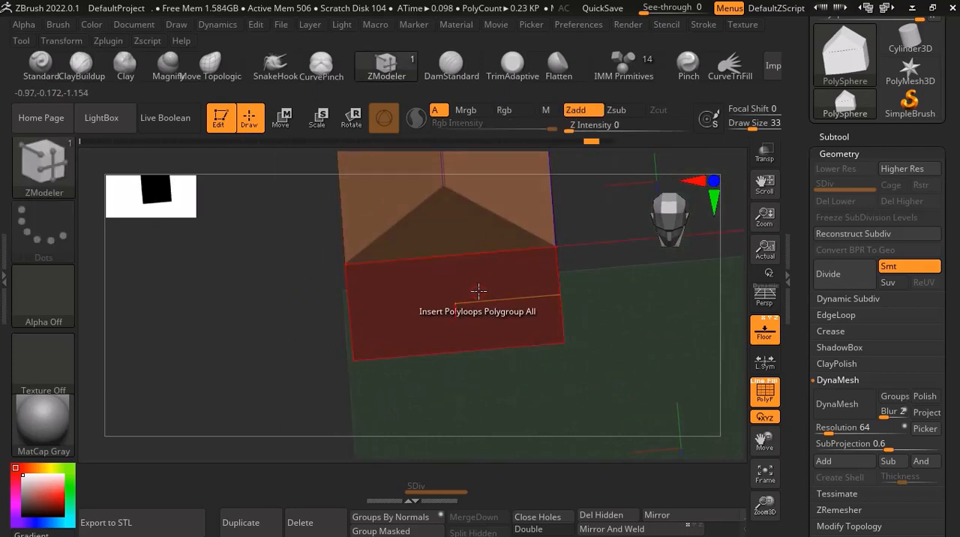
{"action": "left_click_drag", "start_coordinate": [479, 290], "coordinate": [471, 288]}
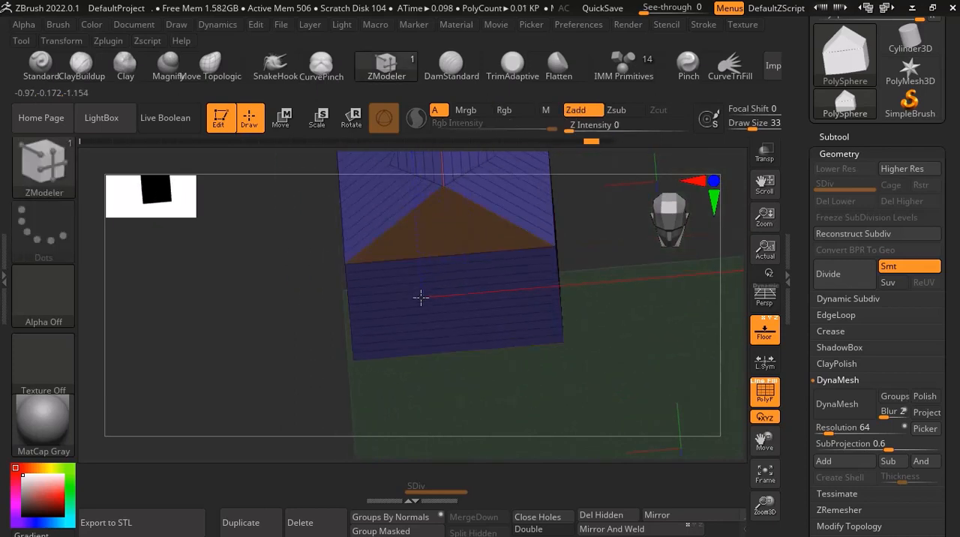
{"action": "mouse_move", "coordinate": [429, 303]}
{"action": "right_mouse_down", "text": "ctrl"}
{"action": "mouse_move", "coordinate": [465, 277]}
{"action": "mouse_move", "coordinate": [455, 258]}
{"action": "mouse_move", "coordinate": [448, 303]}
{"action": "right_mouse_up", "text": "ctrl"}
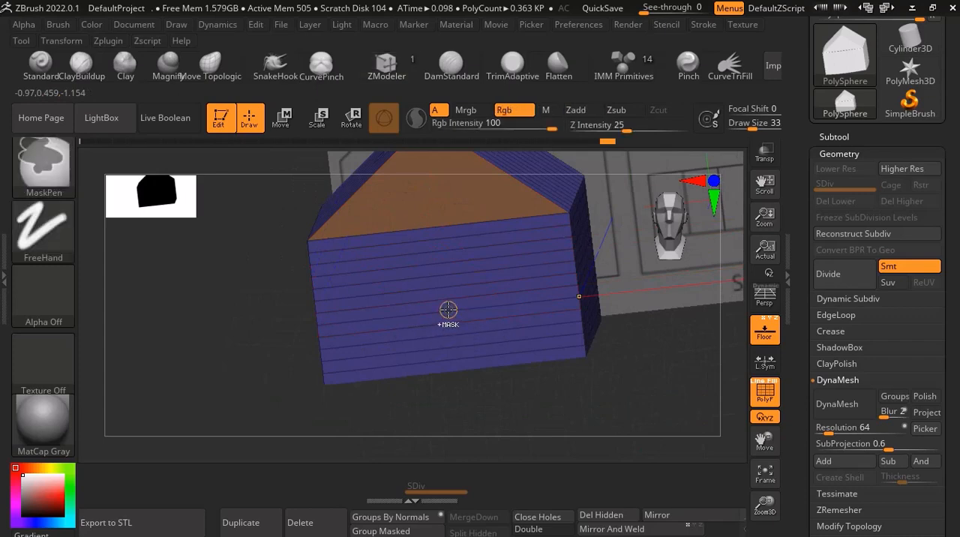
{"action": "key", "text": "ctrl+z"}
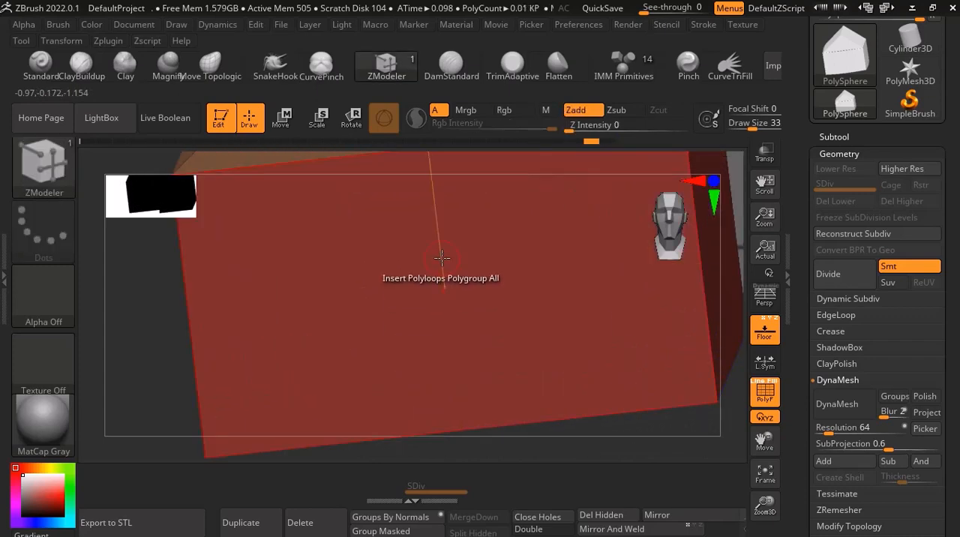
Try a few wide vertical polyloops and then dense horizontal polyloops on the front wall, undoing each insertion.
{"action": "left_click", "coordinate": [443, 257]}
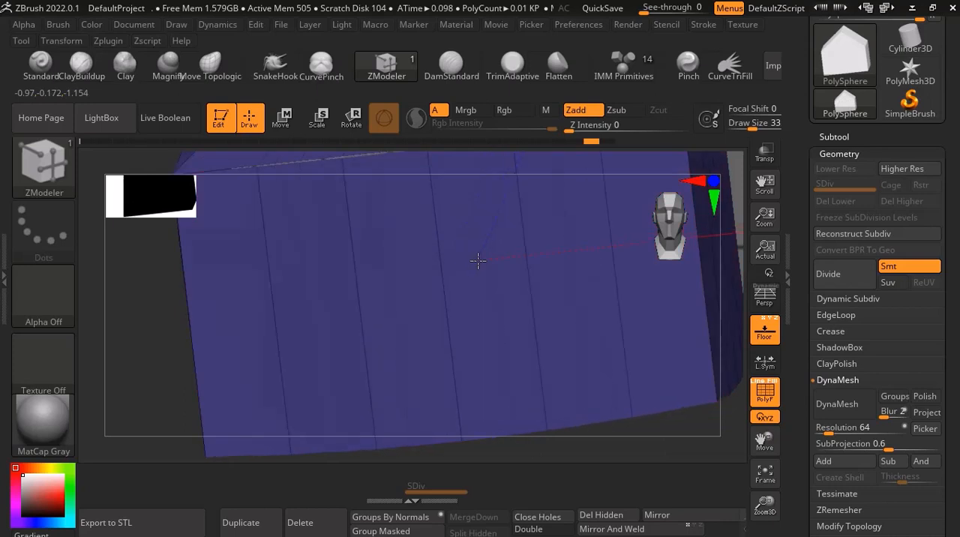
{"action": "key", "text": "ctrl+z"}
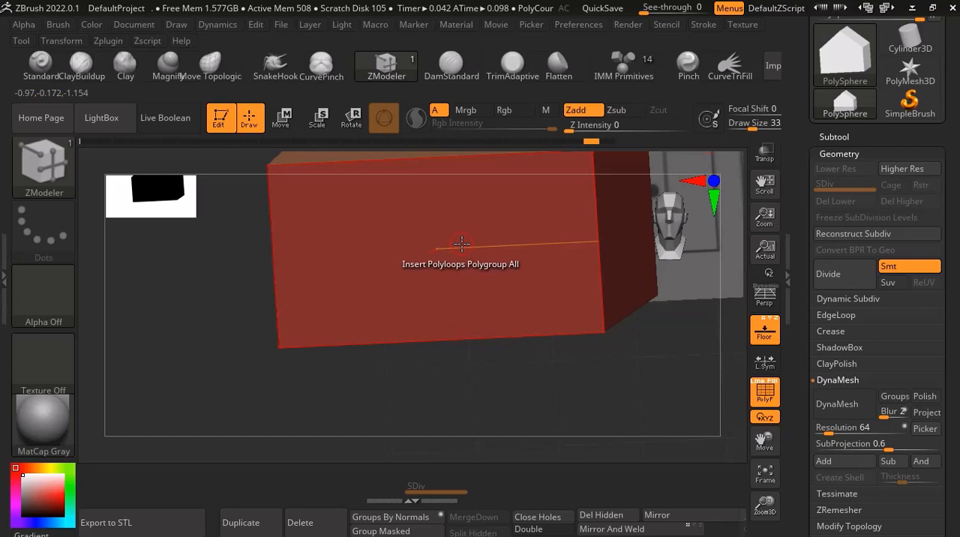
{"action": "left_click", "coordinate": [462, 244]}
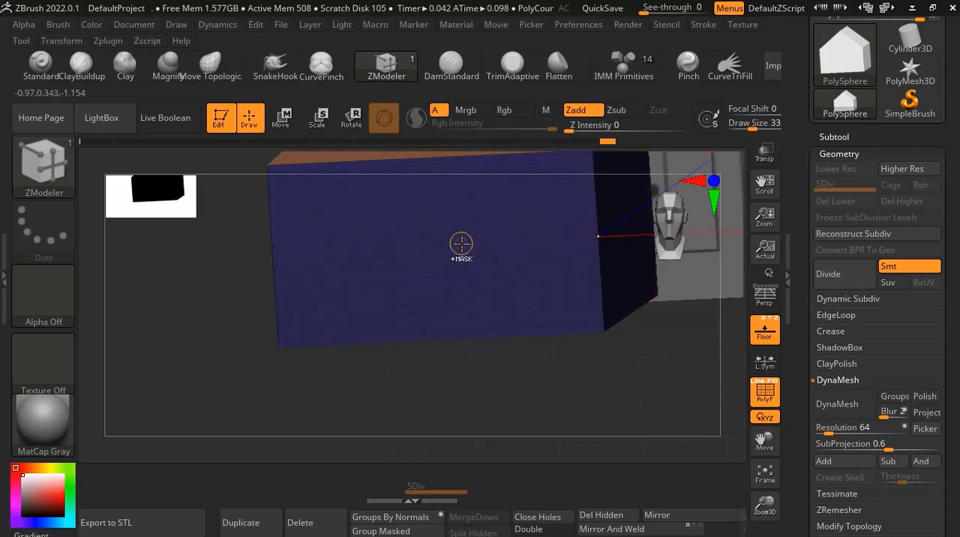
{"action": "key", "text": "ctrl+z"}
Insert horizontal and then vertical polyloops with the Polygroup All target, dividing the house walls into a grid.
{"action": "key", "text": "space"}
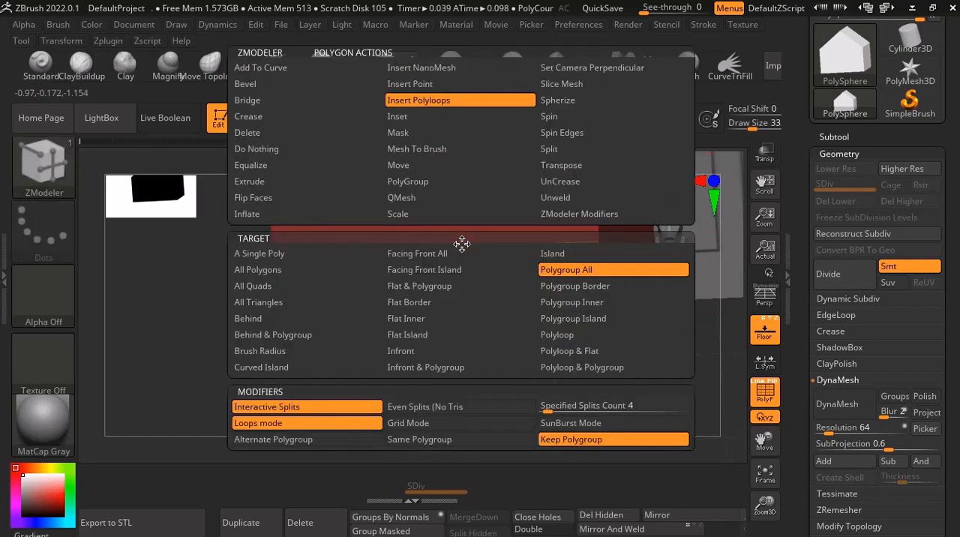
{"action": "left_click", "coordinate": [544, 270]}
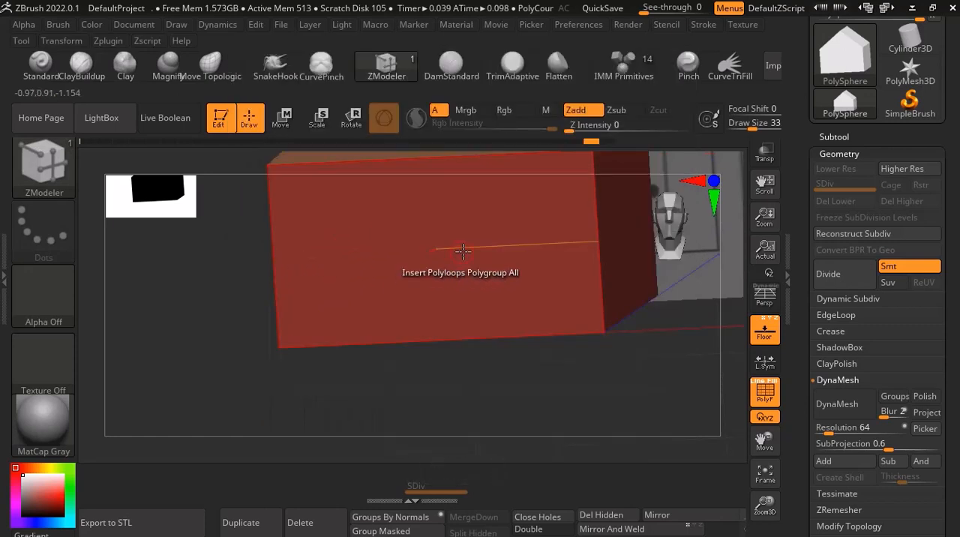
{"action": "left_click", "coordinate": [462, 248]}
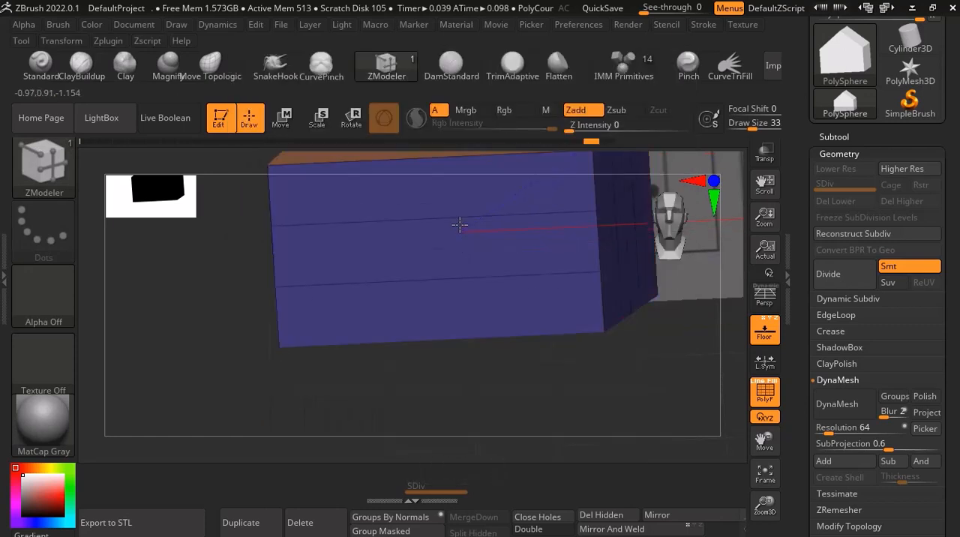
{"action": "left_click_drag", "start_coordinate": [460, 224], "coordinate": [482, 197]}
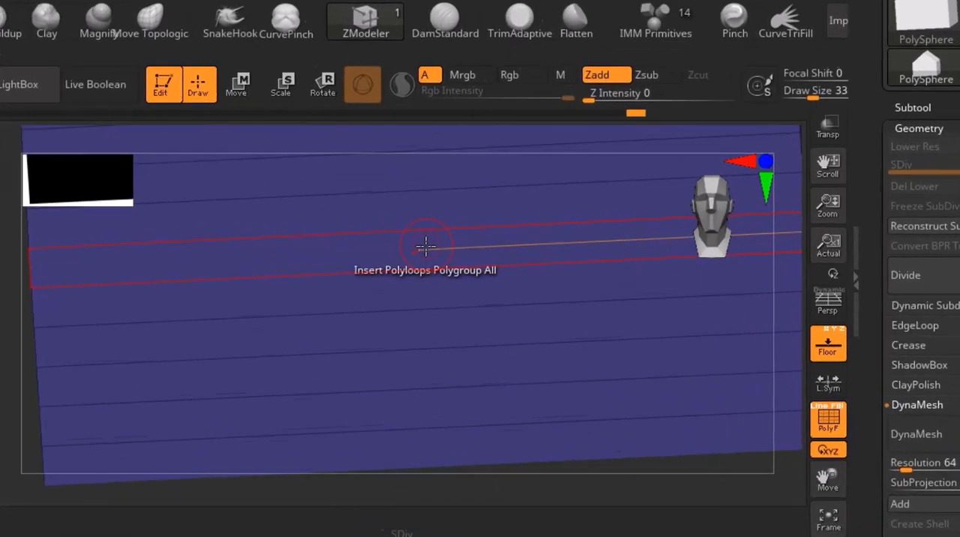
{"action": "right_click_drag", "start_coordinate": [427, 246], "coordinate": [418, 245], "text": "ctrl"}
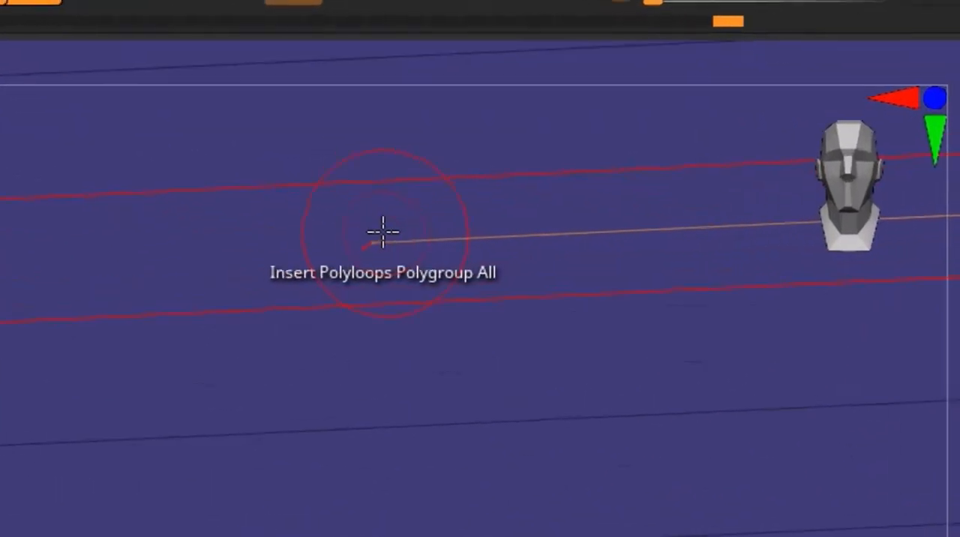
{"action": "mouse_move", "coordinate": [402, 239]}
{"action": "left_mouse_down"}
{"action": "mouse_move", "coordinate": [381, 235]}
{"action": "mouse_move", "coordinate": [398, 216]}
{"action": "mouse_move", "coordinate": [399, 168]}
{"action": "left_mouse_up"}
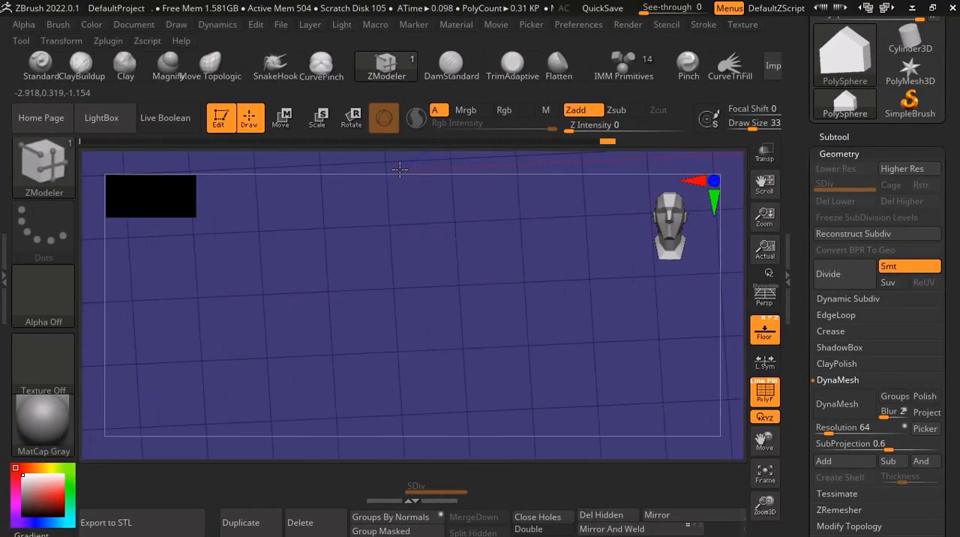
Compare the wall grid with the door and window outlines of the front-view drawing from several distances.
{"action": "right_click_drag", "start_coordinate": [334, 349], "coordinate": [390, 334], "text": "ctrl"}
{"action": "scroll", "coordinate": [390, 335], "scroll_direction": "down", "scroll_amount": 5}
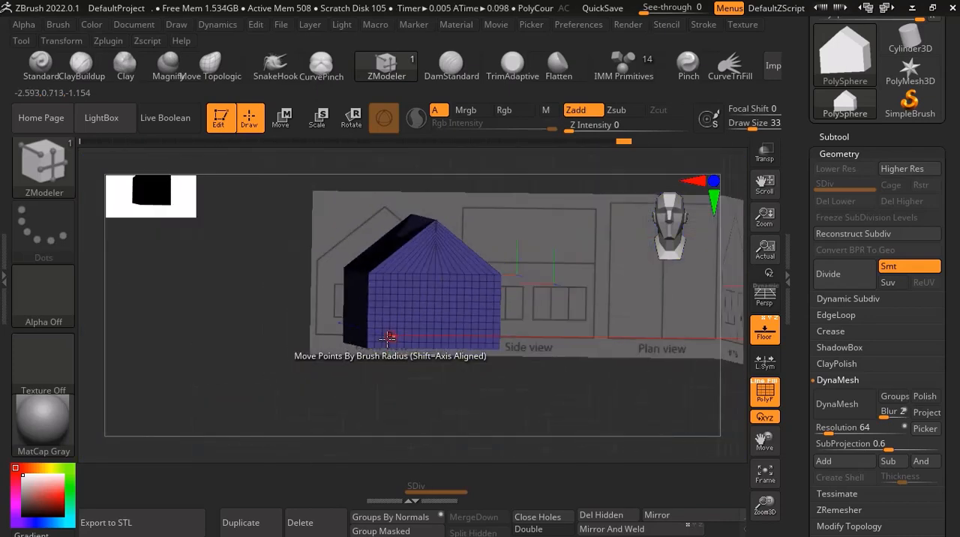
{"action": "left_click_drag", "start_coordinate": [364, 353], "coordinate": [487, 337]}
{"action": "scroll", "coordinate": [333, 296], "scroll_direction": "up", "scroll_amount": 7}
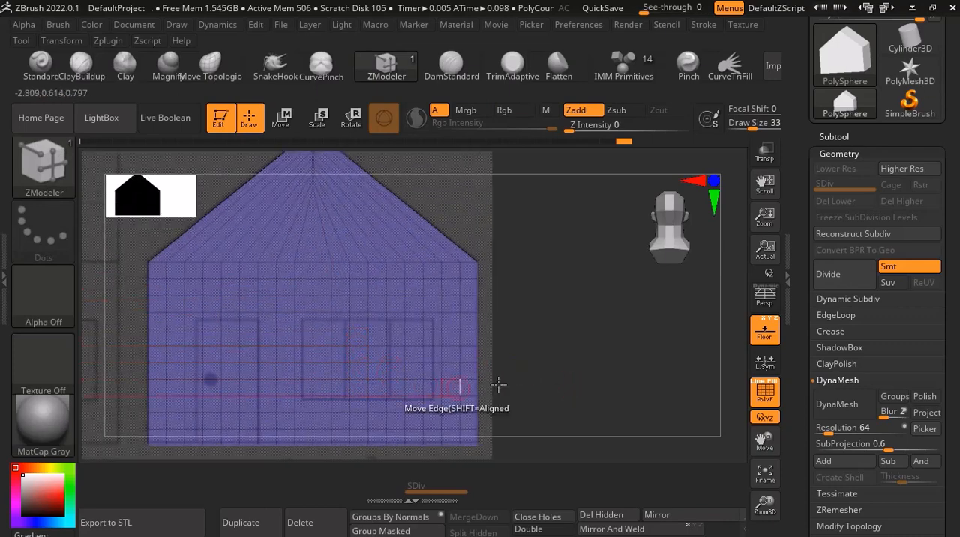
{"action": "left_click_drag", "start_coordinate": [764, 441], "coordinate": [683, 360]}
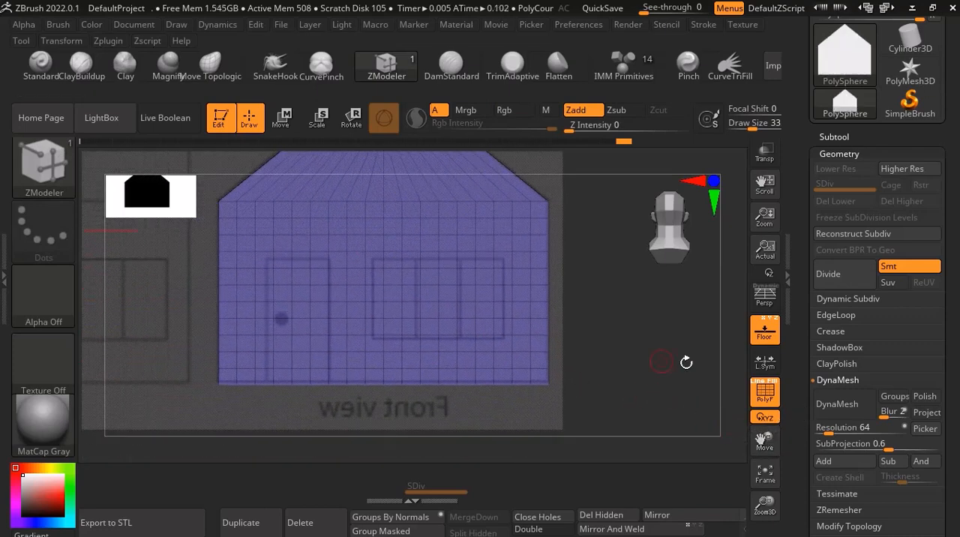
{"action": "scroll", "coordinate": [381, 268], "scroll_direction": "up", "scroll_amount": 5}
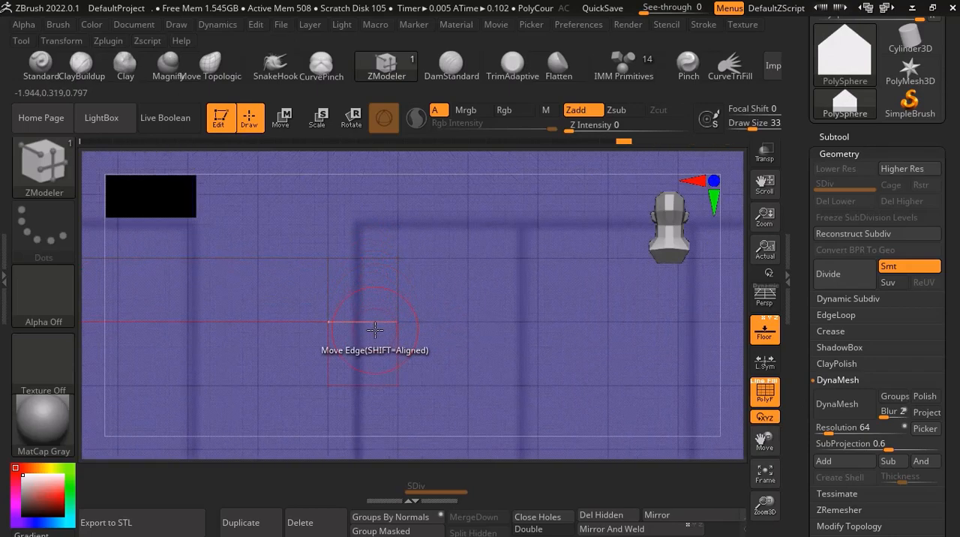
{"action": "scroll", "coordinate": [370, 324], "scroll_direction": "down", "scroll_amount": 5}
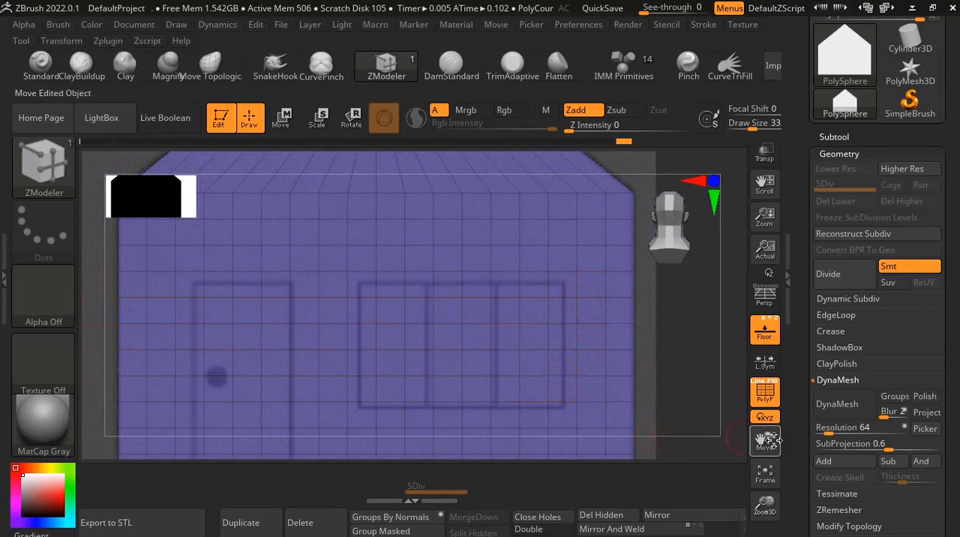
{"action": "left_click_drag", "start_coordinate": [772, 440], "coordinate": [819, 418]}
{"action": "scroll", "coordinate": [301, 407], "scroll_direction": "down", "scroll_amount": 4}
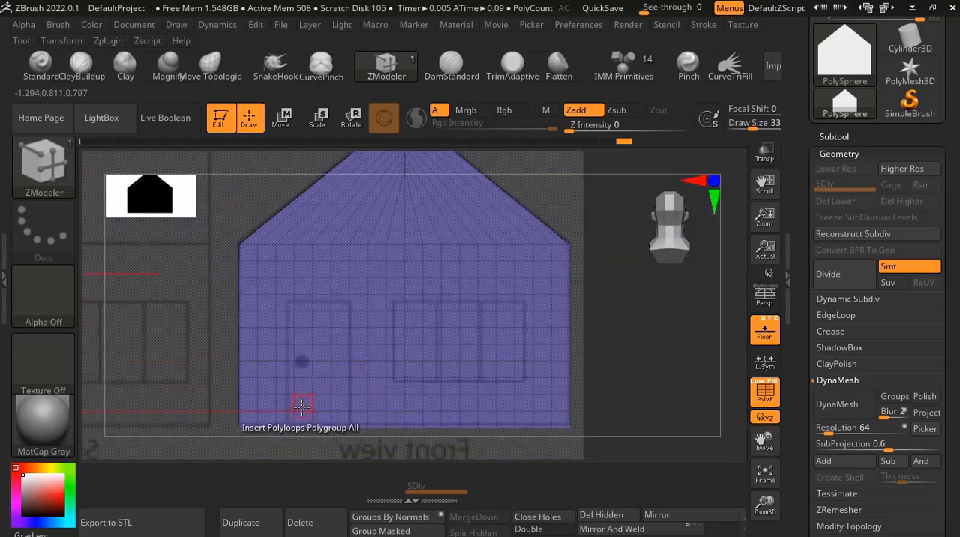
Mark a three-column block of front-wall polygons as a temporary polygroup over the door outline, from the ground up to the door's top.
{"action": "scroll", "coordinate": [301, 405], "scroll_direction": "up", "scroll_amount": 3}
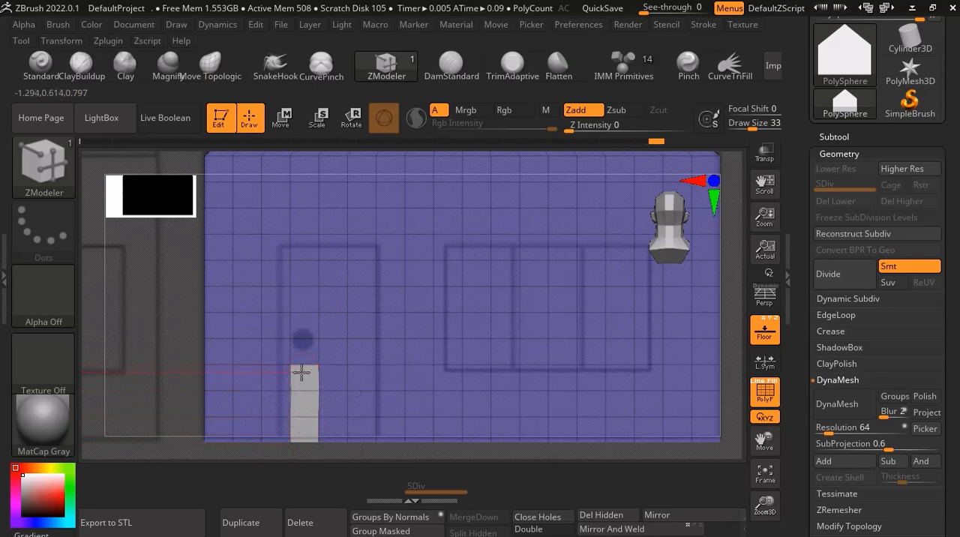
{"action": "left_click_drag", "start_coordinate": [301, 349], "coordinate": [307, 242], "text": "alt"}
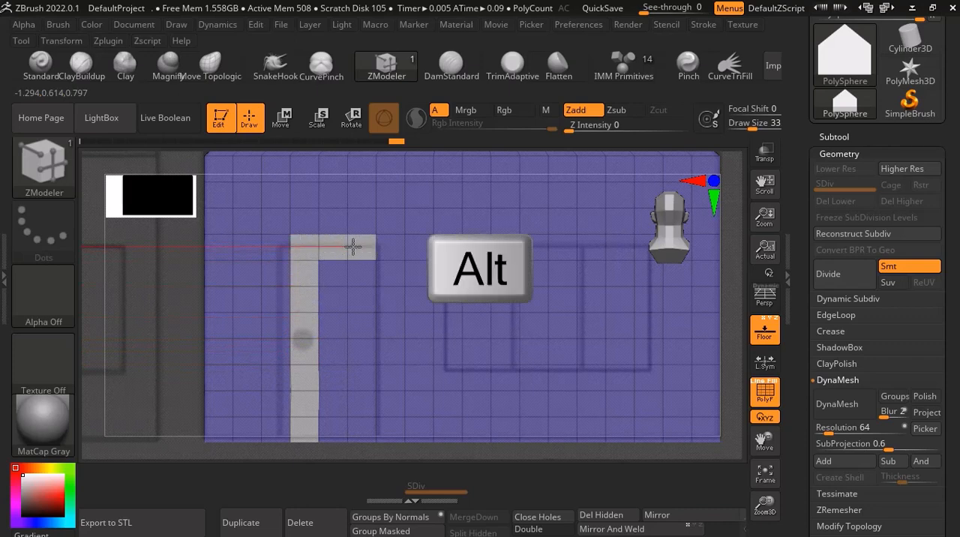
{"action": "mouse_move", "coordinate": [369, 352]}
{"action": "left_mouse_down", "text": "alt"}
{"action": "mouse_move", "coordinate": [363, 411]}
{"action": "mouse_move", "coordinate": [332, 377]}
{"action": "mouse_move", "coordinate": [328, 297]}
{"action": "left_mouse_up", "text": "alt"}
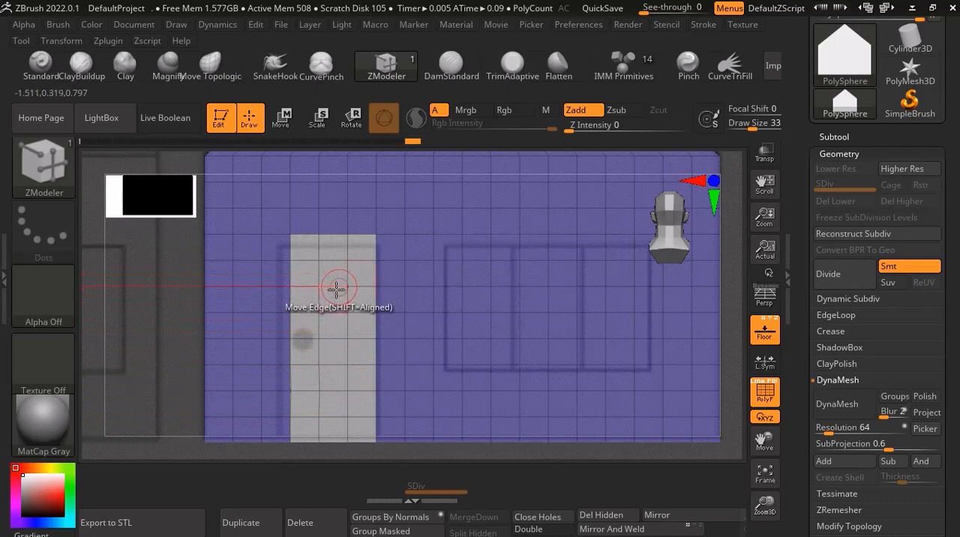
{"action": "scroll", "coordinate": [334, 292], "scroll_direction": "down", "scroll_amount": 3}
{"action": "scroll", "coordinate": [334, 293], "scroll_direction": "up", "scroll_amount": 1}
{"action": "scroll", "coordinate": [345, 328], "scroll_direction": "down", "scroll_amount": 2}
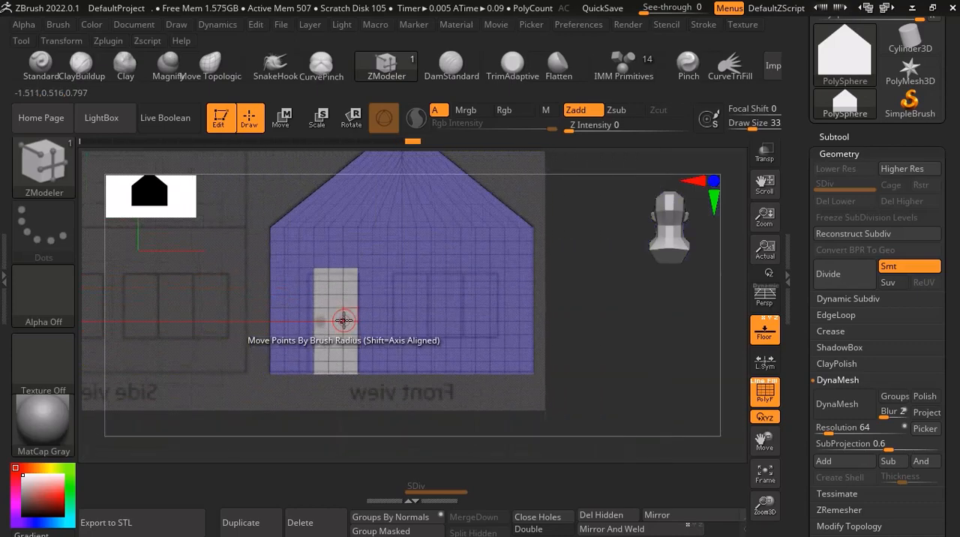
{"action": "scroll", "coordinate": [337, 326], "scroll_direction": "up", "scroll_amount": 3}
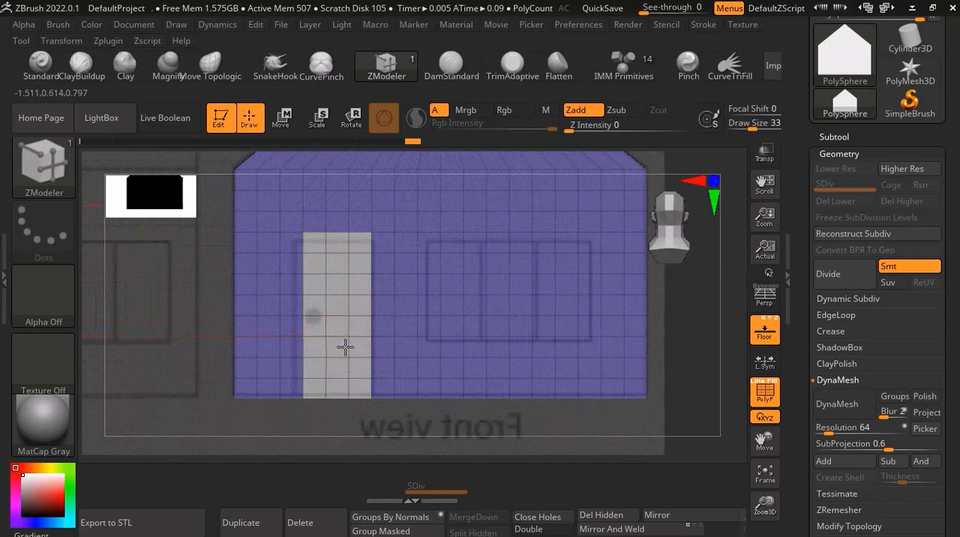
Extrude the marked door polygons slightly inward using the ZModeler Extrude polygon action with the Polygroup All target.
{"action": "mouse_move", "coordinate": [343, 345]}
{"action": "right_mouse_down"}
{"action": "mouse_move", "coordinate": [332, 349]}
{"action": "mouse_move", "coordinate": [344, 363]}
{"action": "right_mouse_up"}
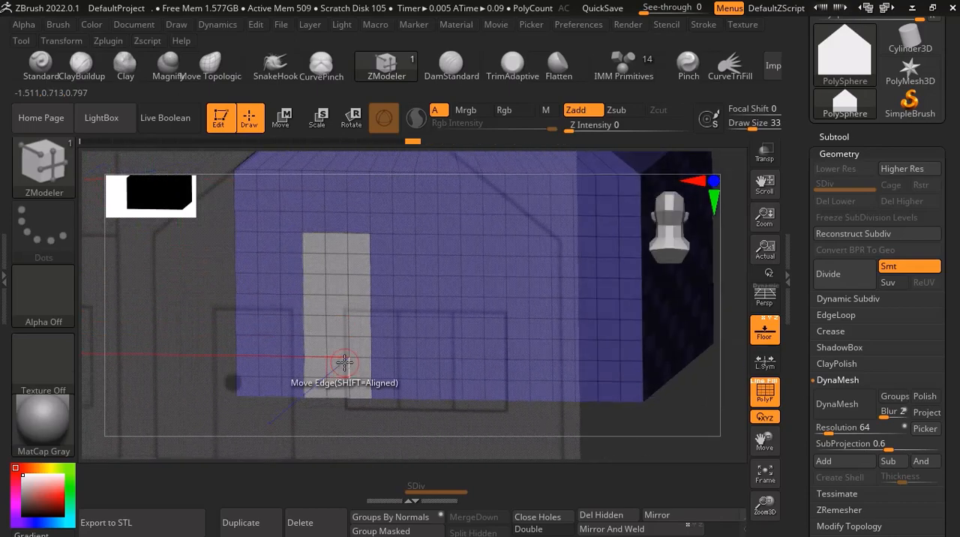
{"action": "key", "text": "space"}
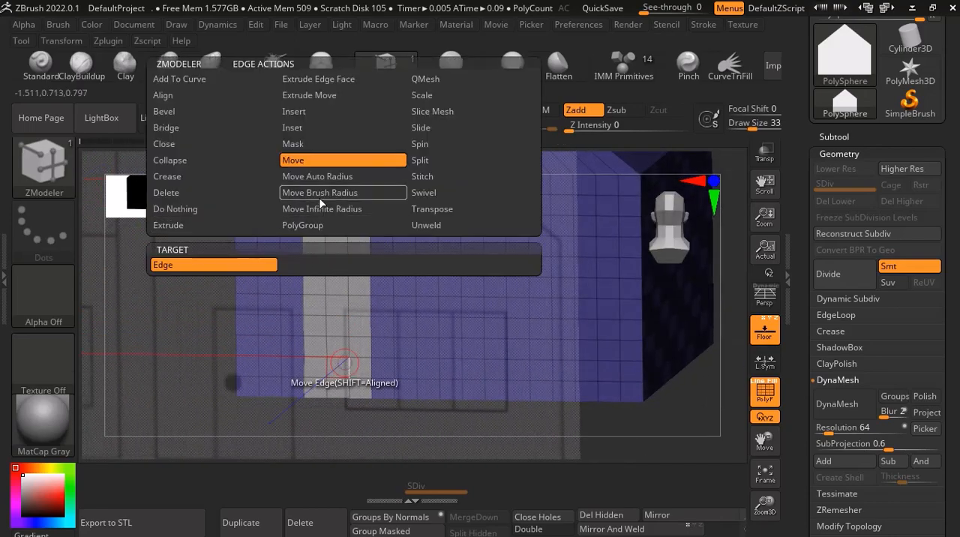
{"action": "left_click", "coordinate": [448, 81]}
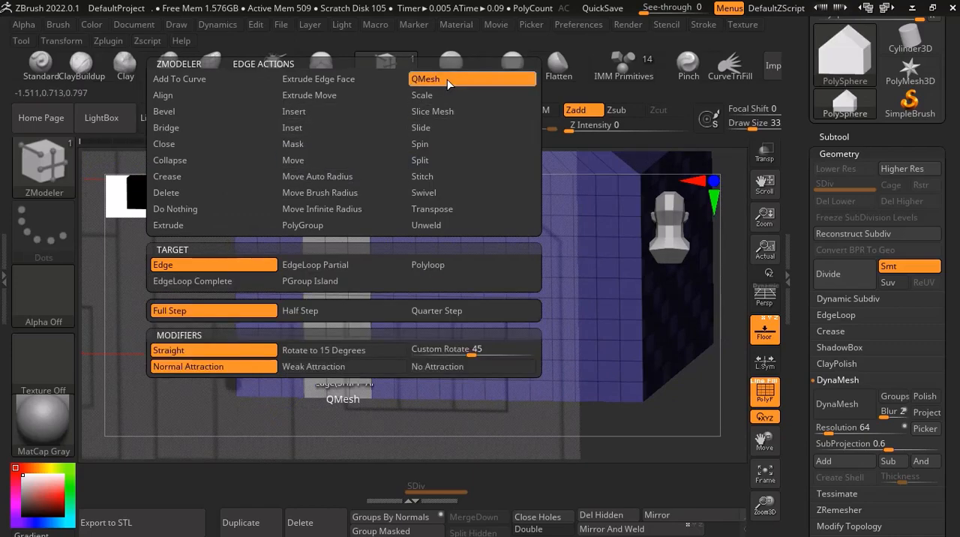
{"action": "key", "text": "space"}
{"action": "left_click", "coordinate": [148, 254]}
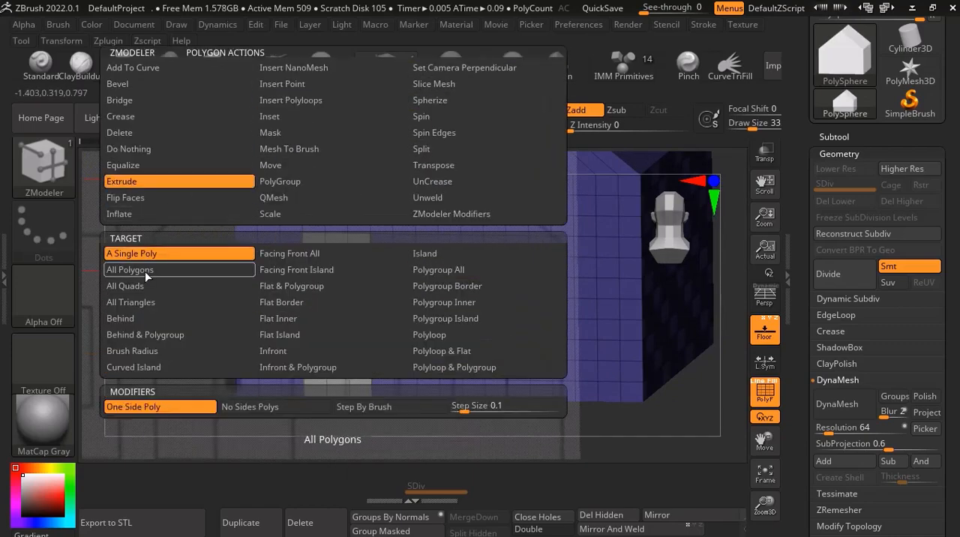
{"action": "left_click", "coordinate": [464, 270]}
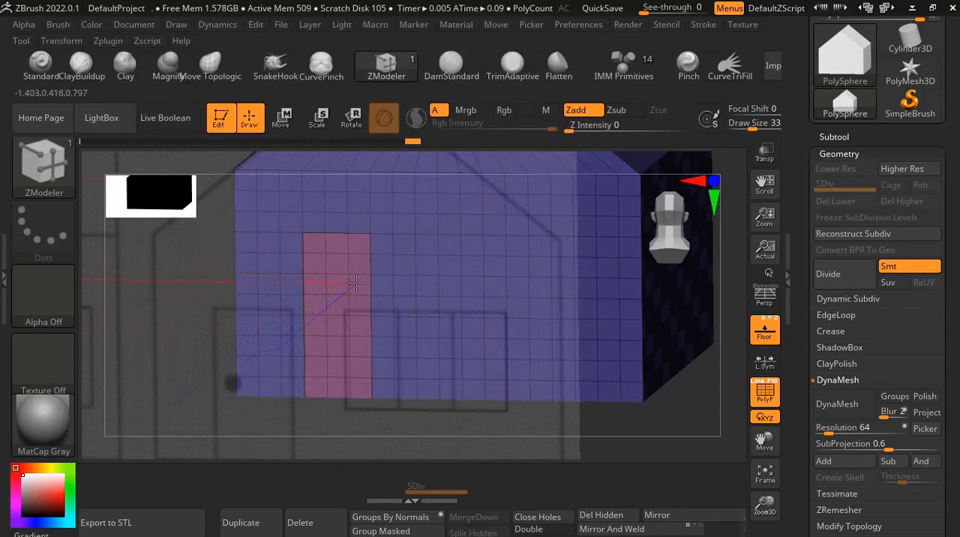
{"action": "mouse_move", "coordinate": [338, 344]}
{"action": "right_mouse_down"}
{"action": "mouse_move", "coordinate": [363, 255]}
{"action": "mouse_move", "coordinate": [383, 246]}
{"action": "mouse_move", "coordinate": [391, 296]}
{"action": "mouse_move", "coordinate": [336, 270]}
{"action": "mouse_move", "coordinate": [300, 277]}
{"action": "mouse_move", "coordinate": [346, 291]}
{"action": "mouse_move", "coordinate": [352, 322]}
{"action": "mouse_move", "coordinate": [304, 363]}
{"action": "mouse_move", "coordinate": [333, 342]}
{"action": "right_mouse_up"}
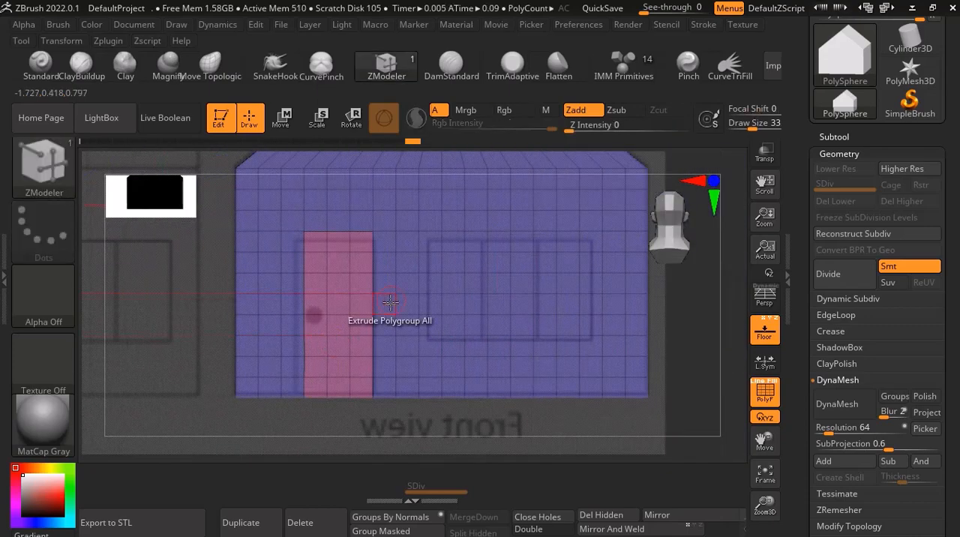
Mask the window area on the front wall using MaskPen with Z Intensity 100 and the Rect stroke.
{"action": "scroll", "coordinate": [405, 305], "scroll_direction": "down", "scroll_amount": 4}
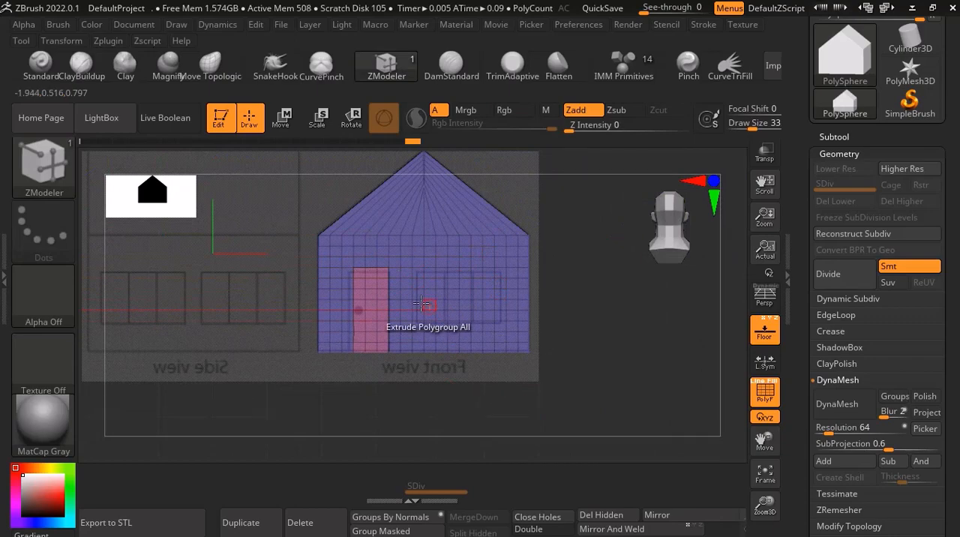
{"action": "scroll", "coordinate": [487, 280], "scroll_direction": "up", "scroll_amount": 4}
{"action": "scroll", "coordinate": [389, 310], "scroll_direction": "down", "scroll_amount": 2}
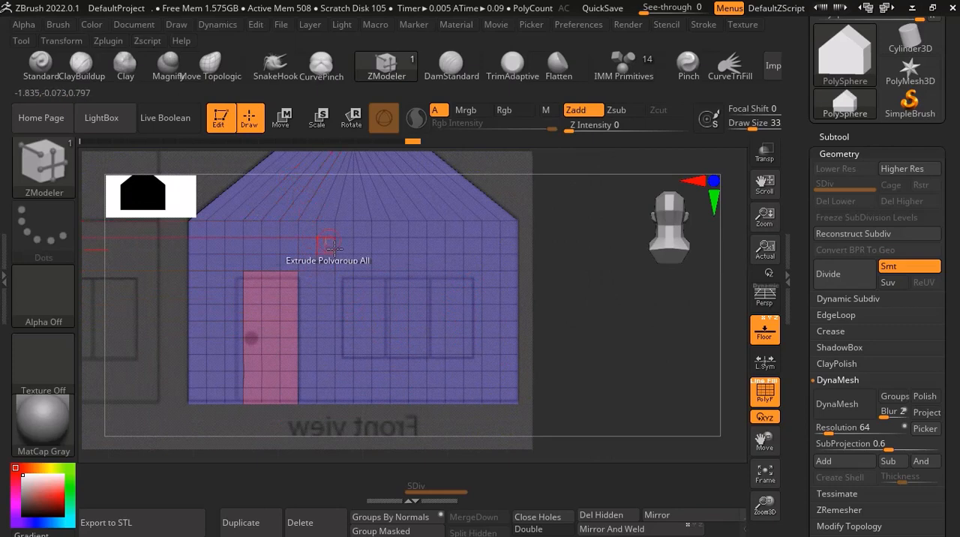
{"action": "key", "text": "ctrl"}
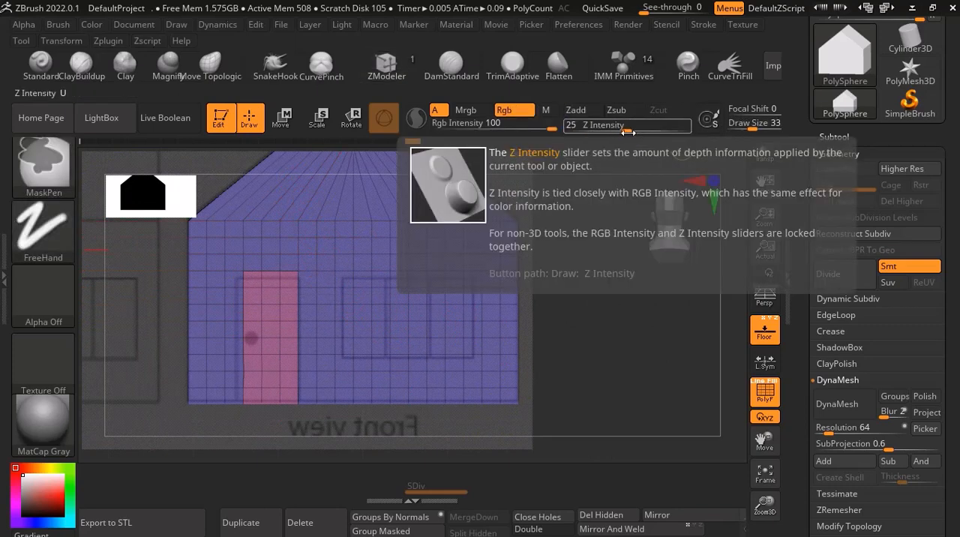
{"action": "left_click_drag", "start_coordinate": [627, 132], "coordinate": [706, 141]}
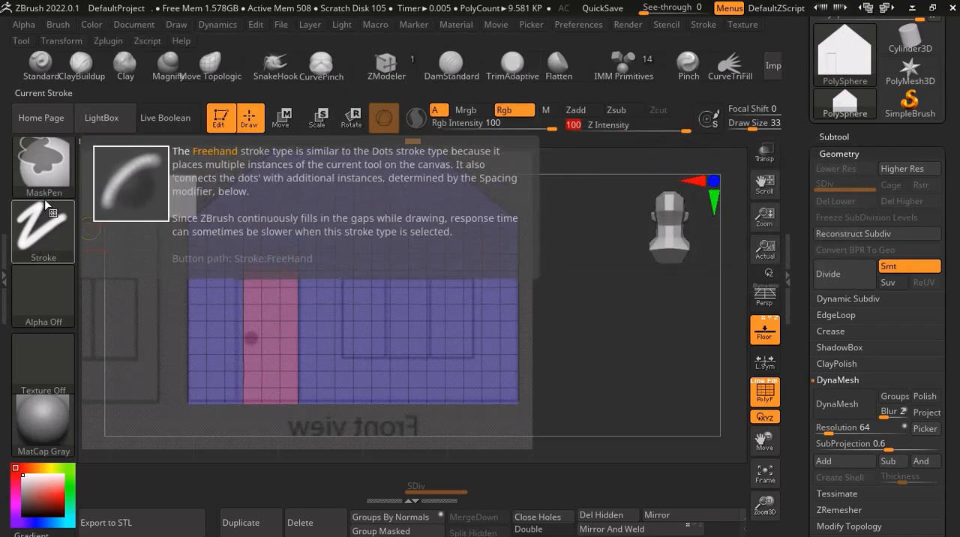
{"action": "left_click", "coordinate": [43, 237]}
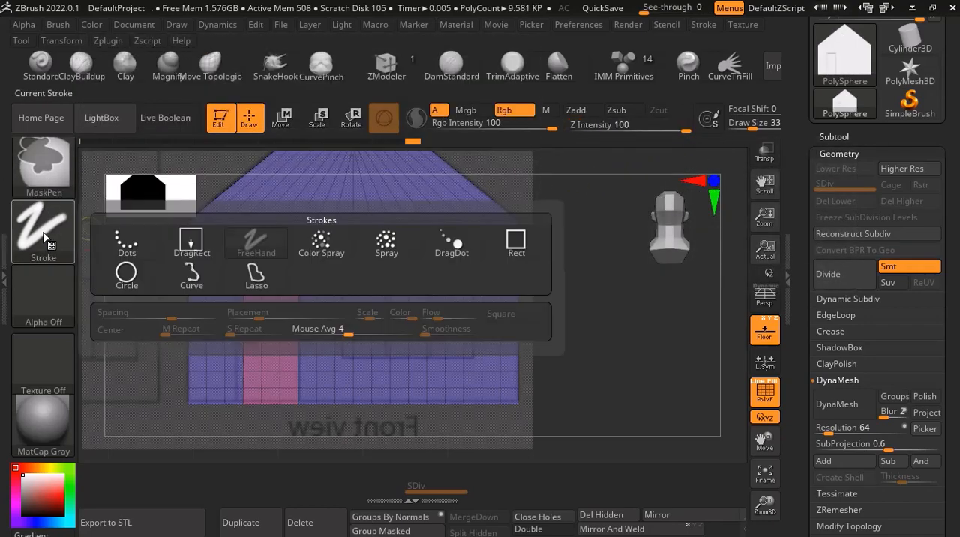
{"action": "left_click", "coordinate": [517, 240]}
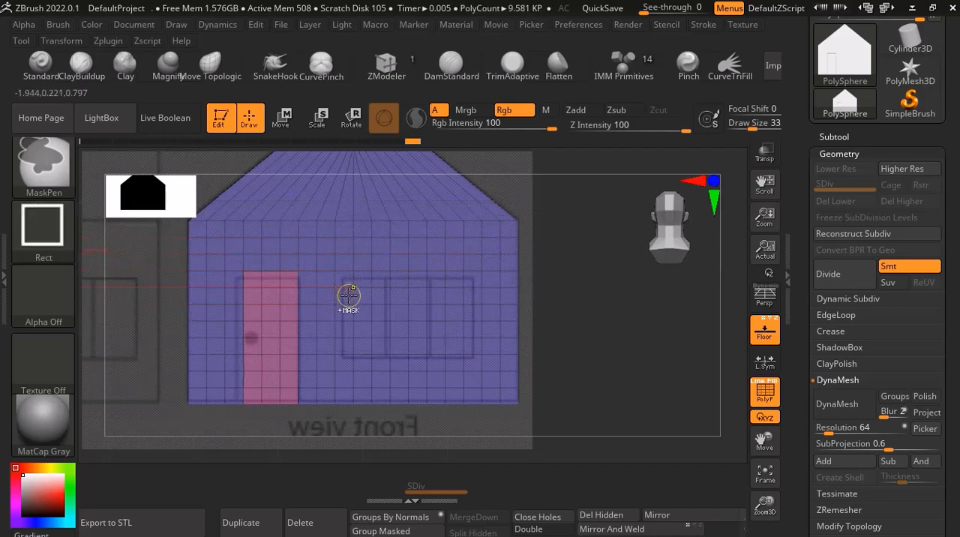
{"action": "mouse_move", "coordinate": [349, 294]}
{"action": "left_mouse_down", "text": "ctrl"}
{"action": "mouse_move", "coordinate": [470, 354]}
{"action": "mouse_move", "coordinate": [459, 354]}
{"action": "left_mouse_up", "text": "ctrl"}
Group the masked window polygons on the front wall into their own polygroup.
{"action": "right_click_drag", "start_coordinate": [385, 326], "coordinate": [395, 488]}
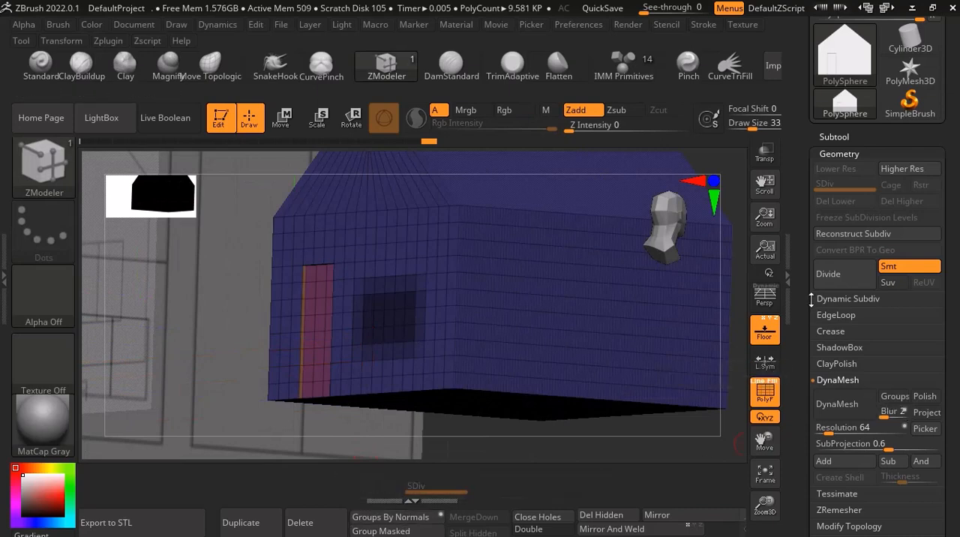
{"action": "scroll", "coordinate": [802, 375], "scroll_direction": "down", "scroll_amount": 10}
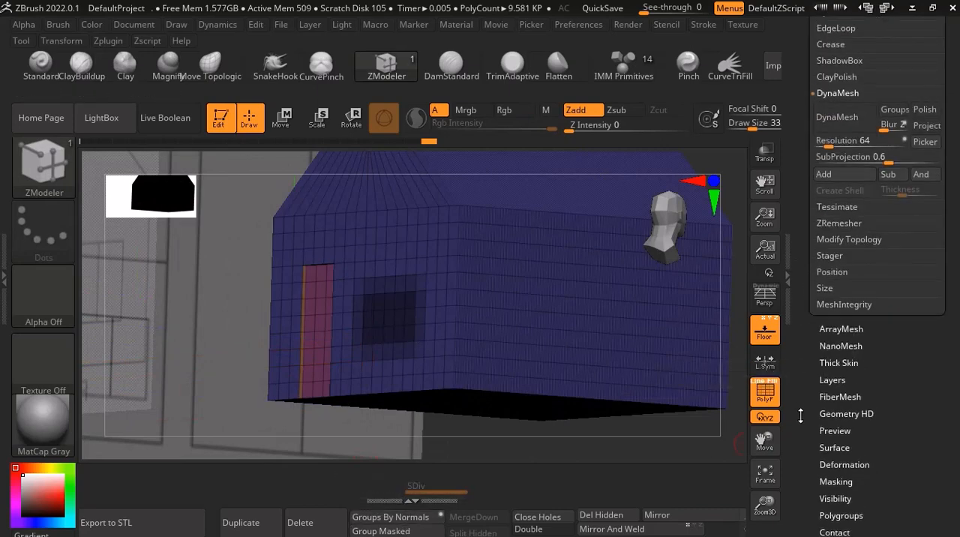
{"action": "scroll", "coordinate": [814, 344], "scroll_direction": "down", "scroll_amount": 1}
{"action": "left_click", "coordinate": [831, 326]}
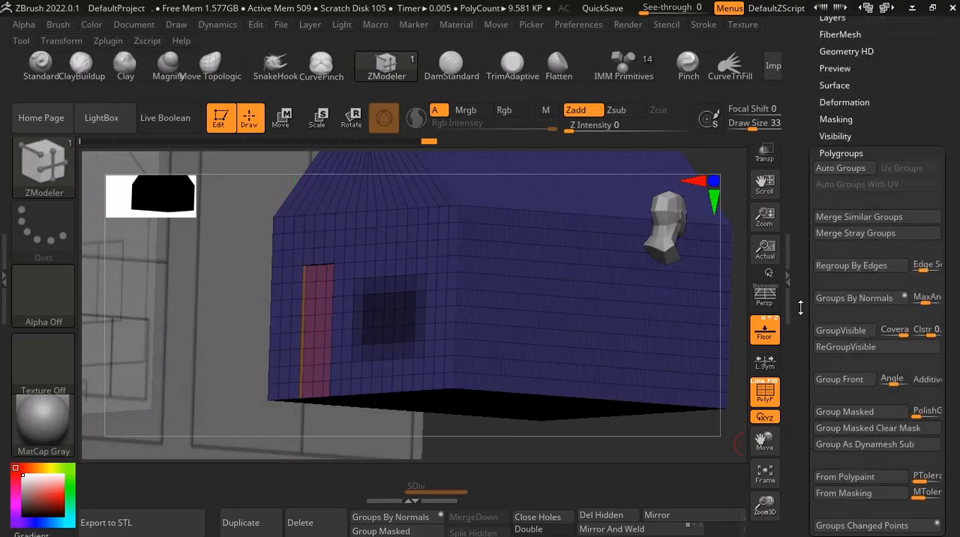
{"action": "scroll", "coordinate": [803, 315], "scroll_direction": "up", "scroll_amount": 4}
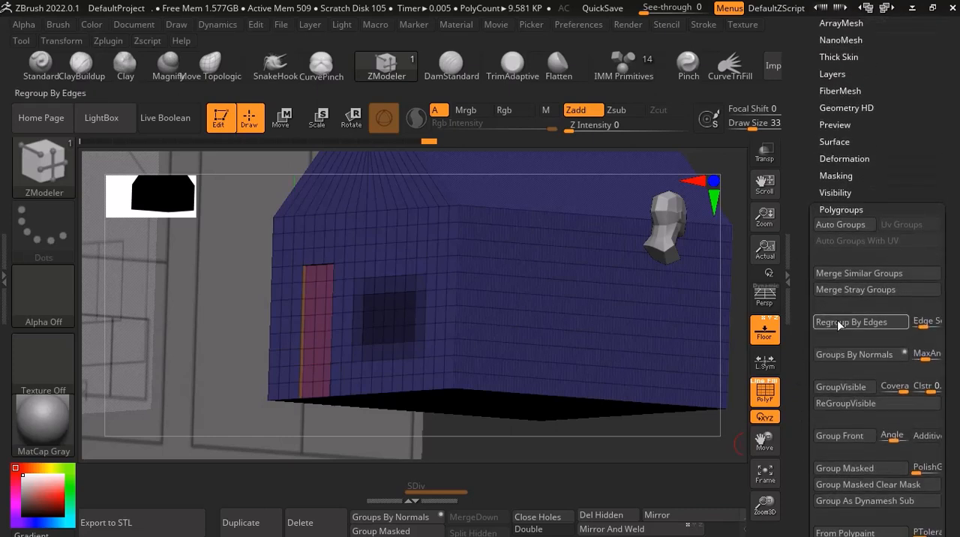
{"action": "left_click", "coordinate": [862, 469]}
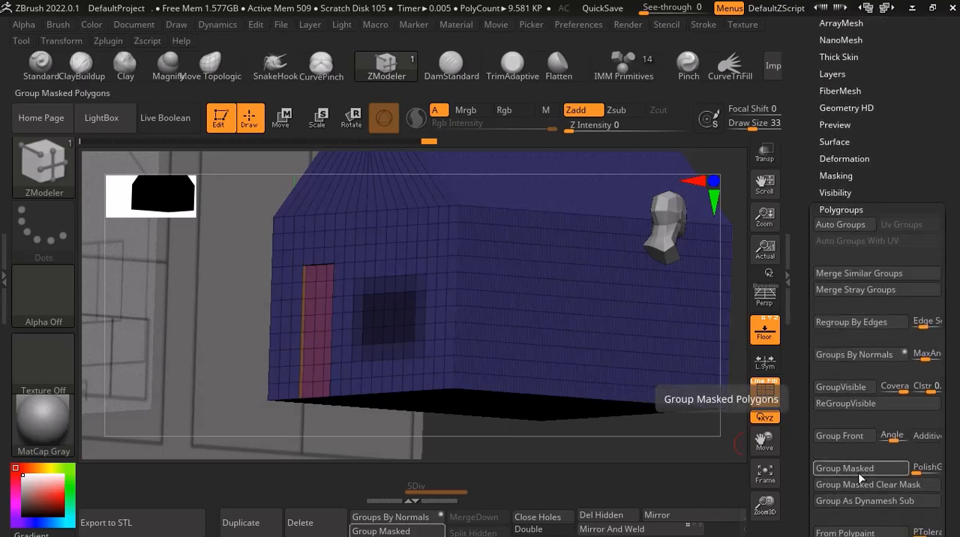
{"action": "left_click", "coordinate": [372, 533]}
{"action": "right_click_drag", "start_coordinate": [339, 375], "coordinate": [355, 388]}
{"action": "scroll", "coordinate": [390, 318], "scroll_direction": "up", "scroll_amount": 4}
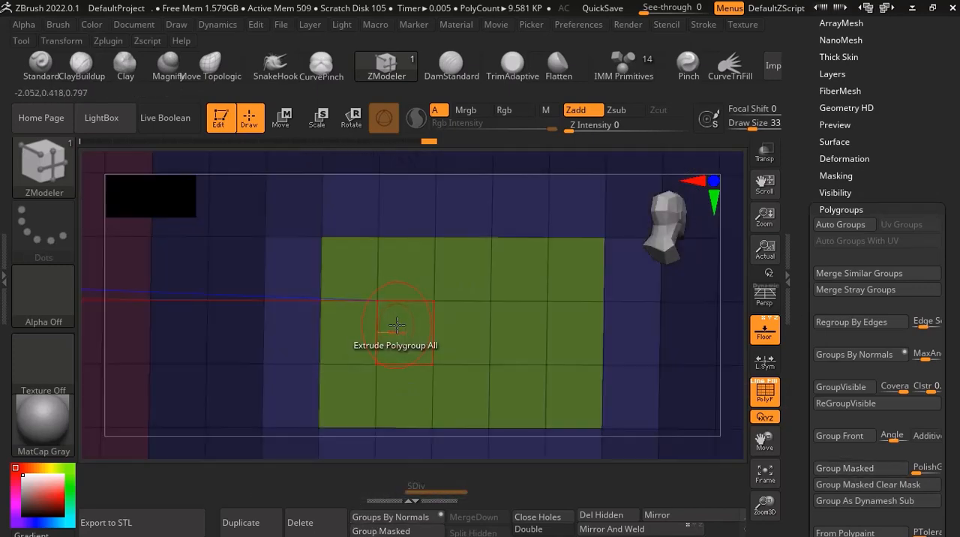
Extrude the window polygroup slightly into the front wall with the Polygroup All target.
{"action": "key", "text": "space"}
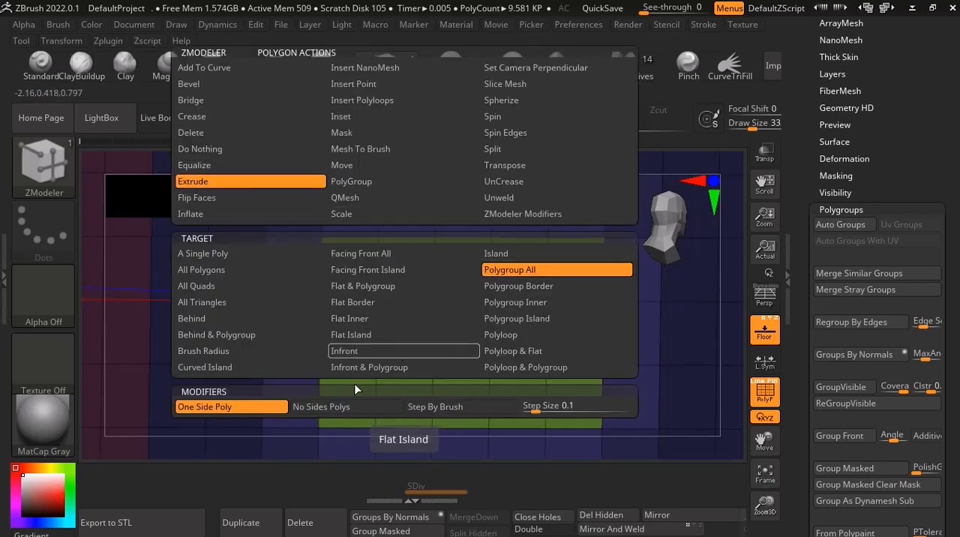
{"action": "left_click_drag", "start_coordinate": [418, 342], "coordinate": [425, 337]}
{"action": "right_click_drag", "start_coordinate": [426, 350], "coordinate": [457, 272]}
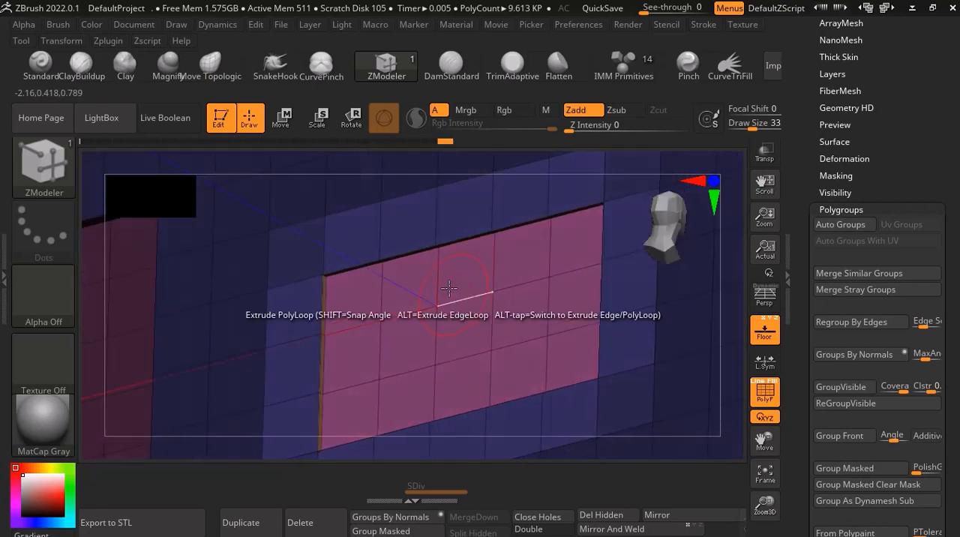
Mark the middle column of polygons in the recessed front window for a ZModeler polygon action.
{"action": "key", "text": "alt"}
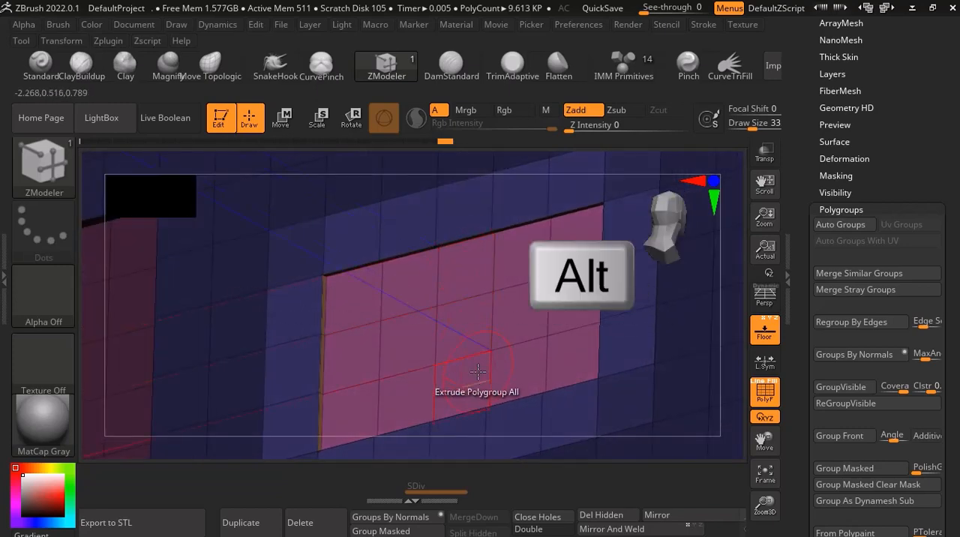
{"action": "right_click_drag", "start_coordinate": [473, 295], "coordinate": [476, 298]}
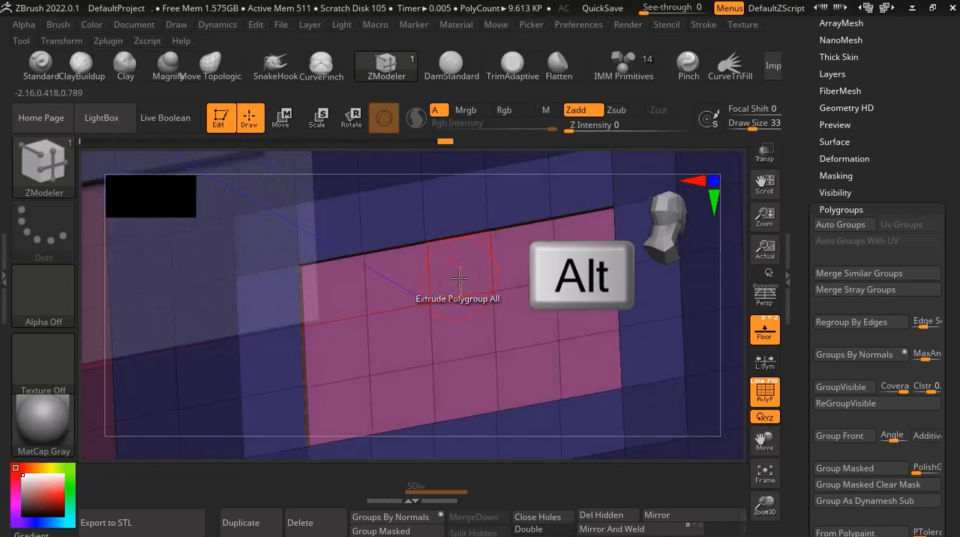
{"action": "left_click_drag", "start_coordinate": [459, 278], "coordinate": [468, 368]}
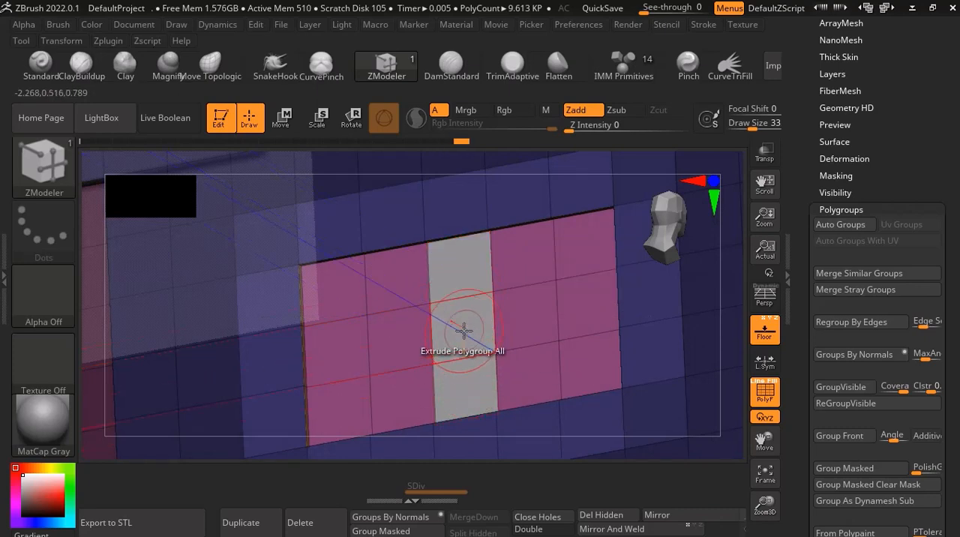
Try to scale the marked middle window polygons with the Scale action, Polygroup All target and Polygon Center option.
{"action": "key", "text": "space"}
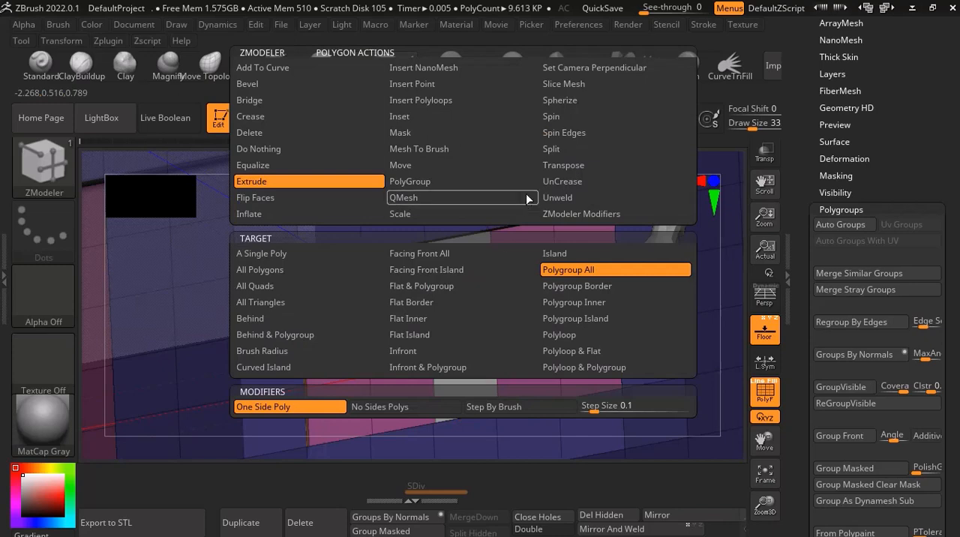
{"action": "left_click", "coordinate": [435, 216]}
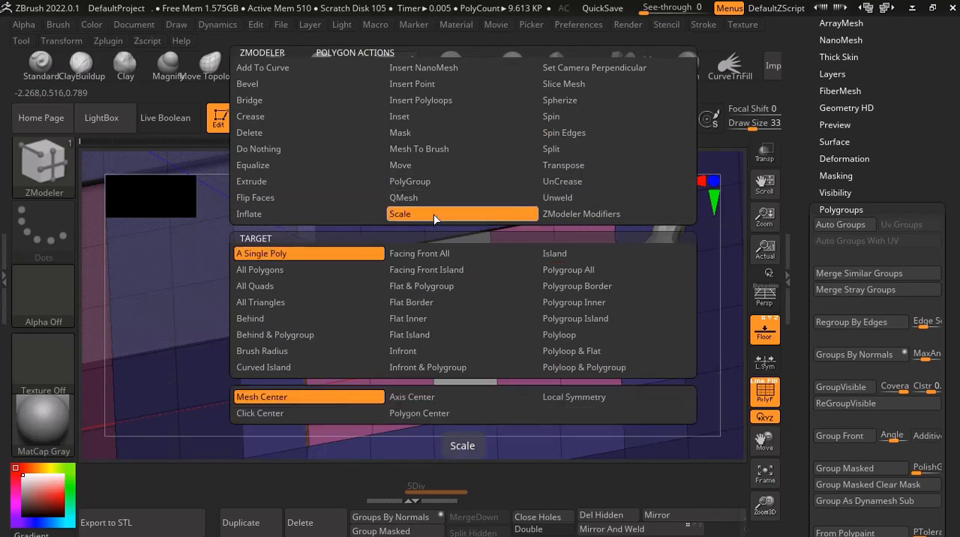
{"action": "left_click", "coordinate": [572, 270]}
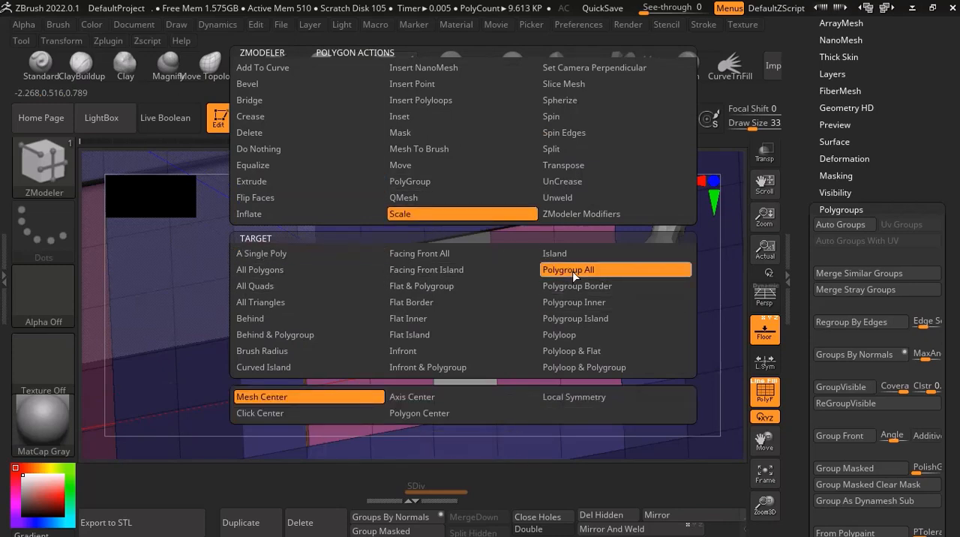
{"action": "left_click", "coordinate": [398, 415]}
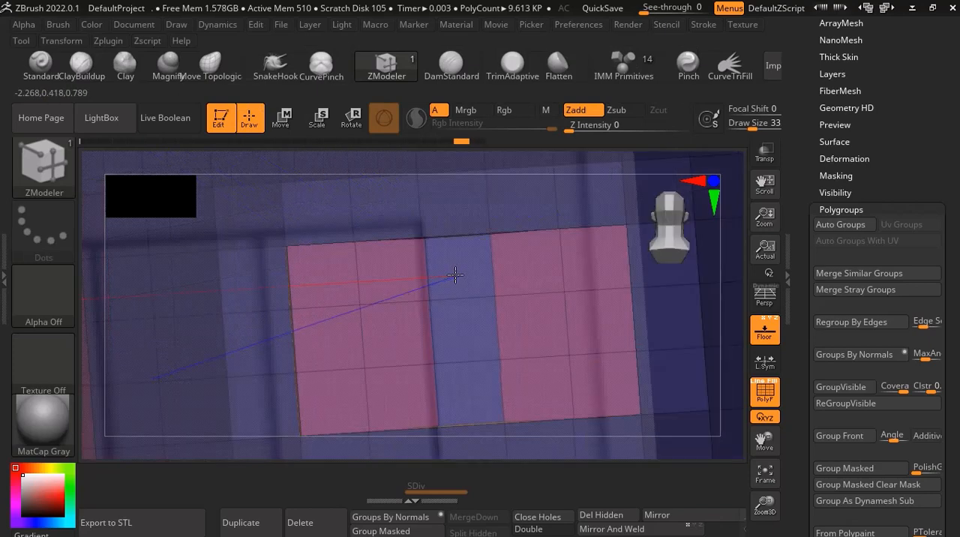
{"action": "left_click_drag", "start_coordinate": [456, 274], "coordinate": [428, 274]}
{"action": "key", "text": "ctrl+z"}
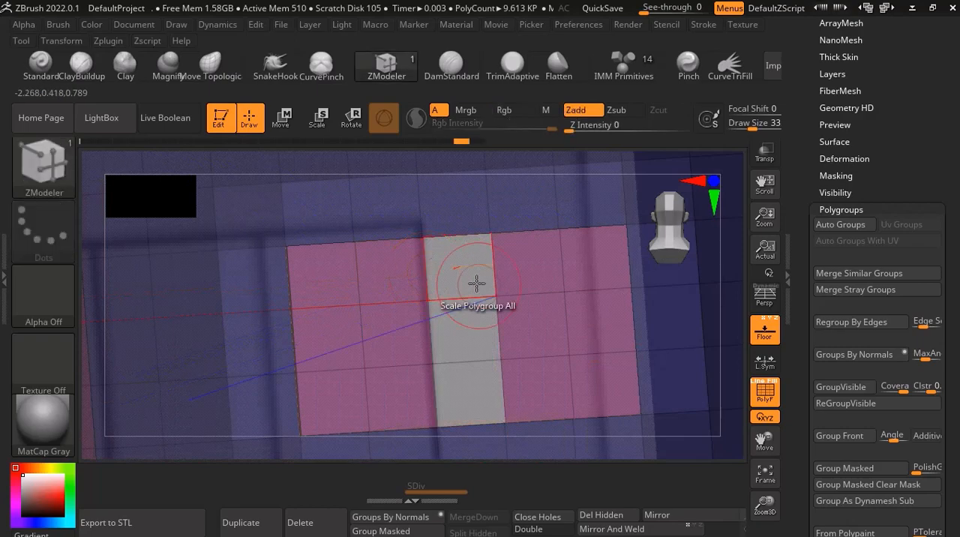
Inset the marked middle column of window polygons with the ZModeler Inset action to form a narrow central strip.
{"action": "key", "text": "space"}
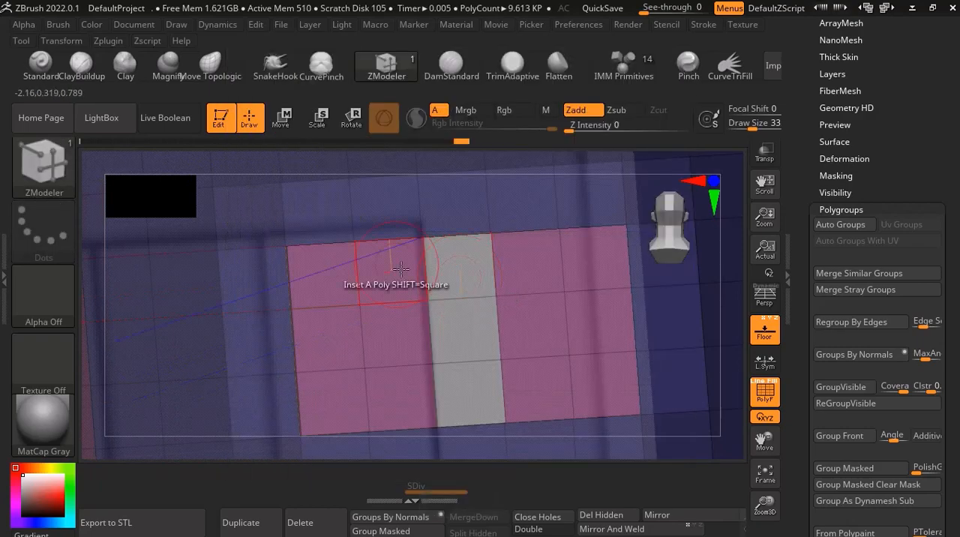
{"action": "mouse_move", "coordinate": [458, 276]}
{"action": "left_mouse_down"}
{"action": "mouse_move", "coordinate": [442, 274]}
{"action": "mouse_move", "coordinate": [456, 256]}
{"action": "left_mouse_up"}
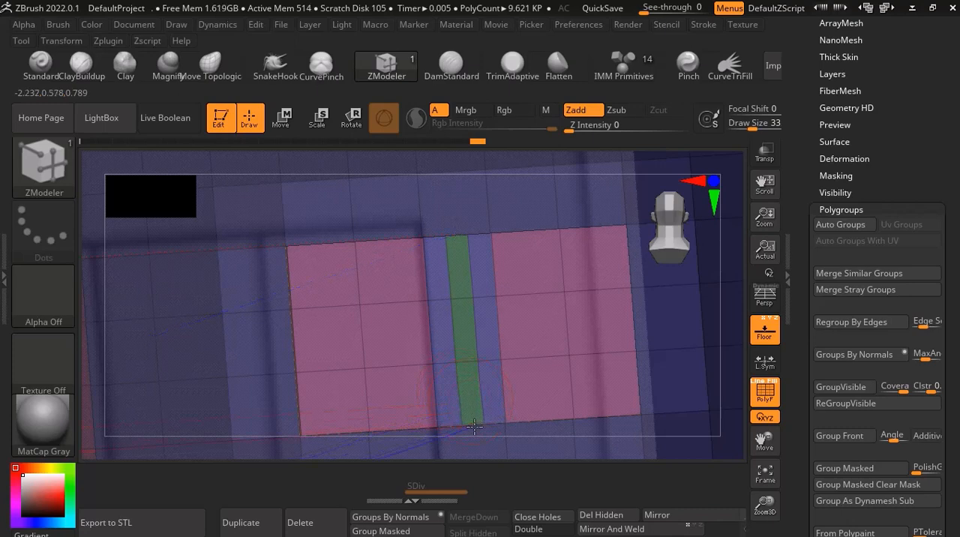
Extrude the narrow central strip outward from the window recess as a mullion, using the Extrude action with the Polygroup All target.
{"action": "key", "text": "space"}
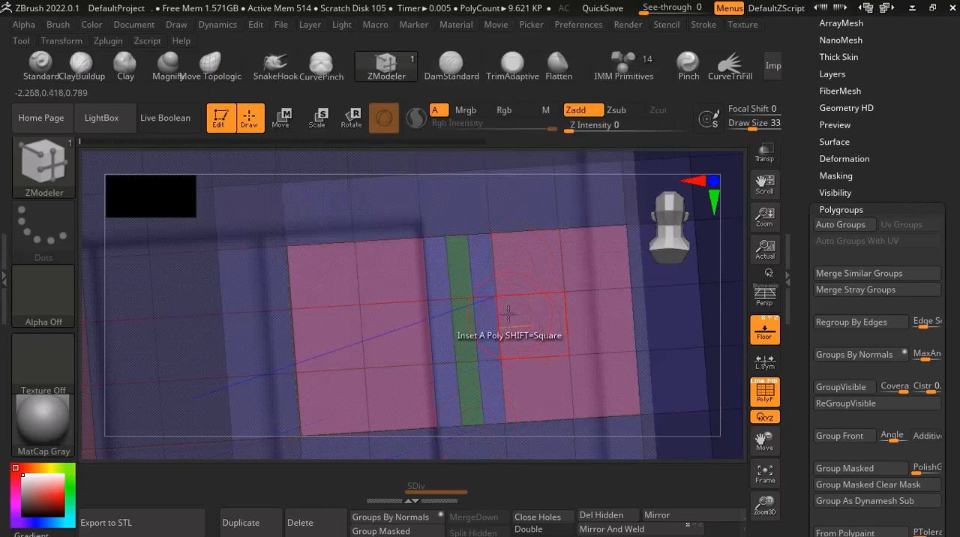
{"action": "right_click_drag", "start_coordinate": [526, 316], "coordinate": [511, 331]}
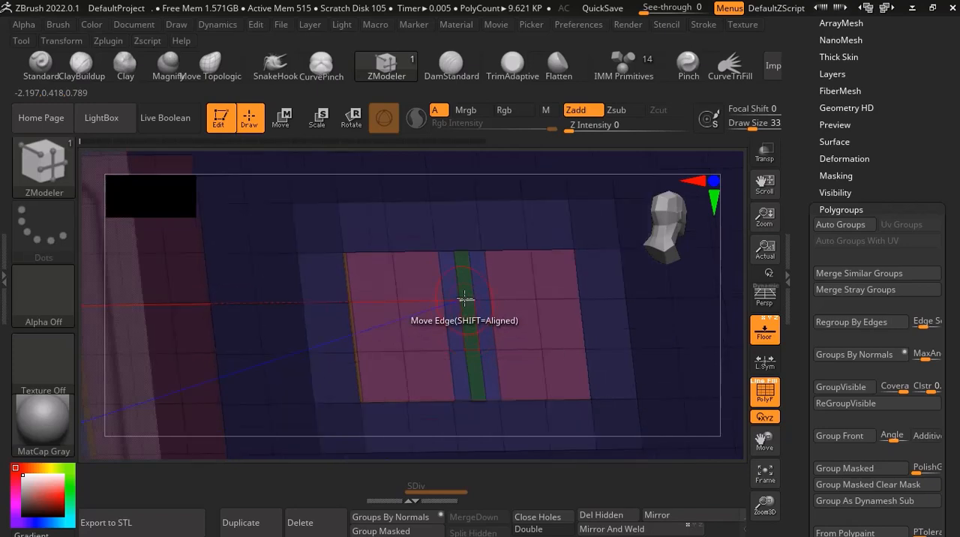
{"action": "key", "text": "space"}
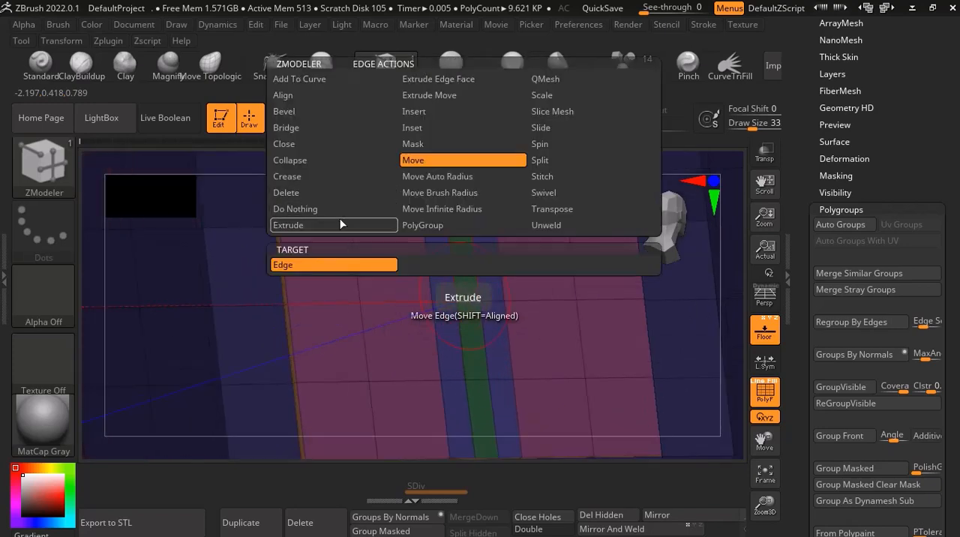
{"action": "left_click", "coordinate": [288, 225]}
{"action": "right_click_drag", "start_coordinate": [372, 277], "coordinate": [352, 278]}
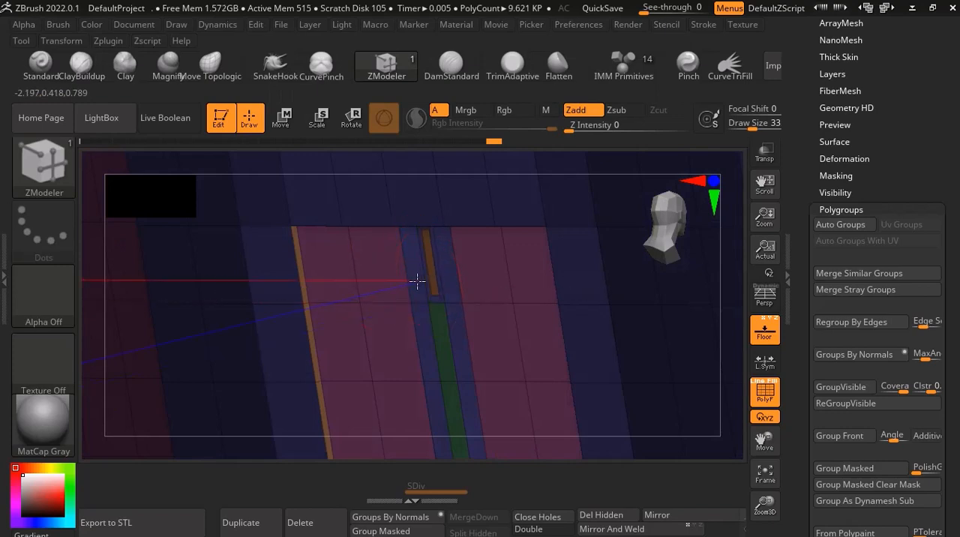
{"action": "key", "text": "space"}
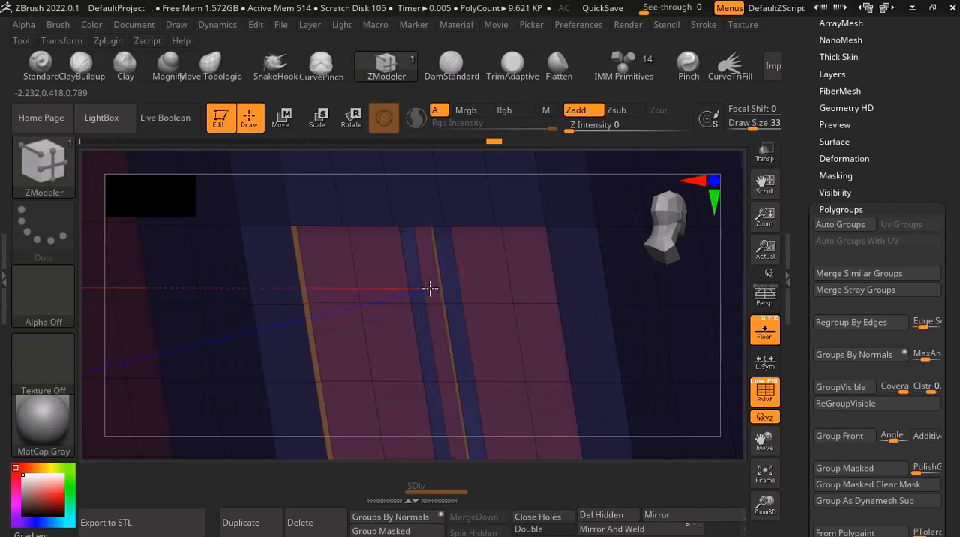
{"action": "left_click_drag", "start_coordinate": [430, 288], "coordinate": [423, 291]}
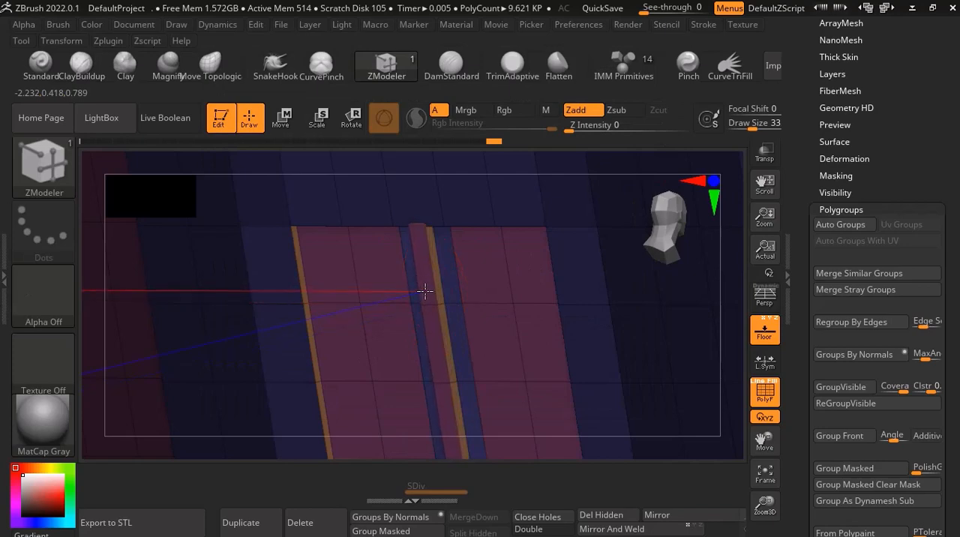
{"action": "right_click_drag", "start_coordinate": [426, 292], "coordinate": [472, 401], "text": "ctrl"}
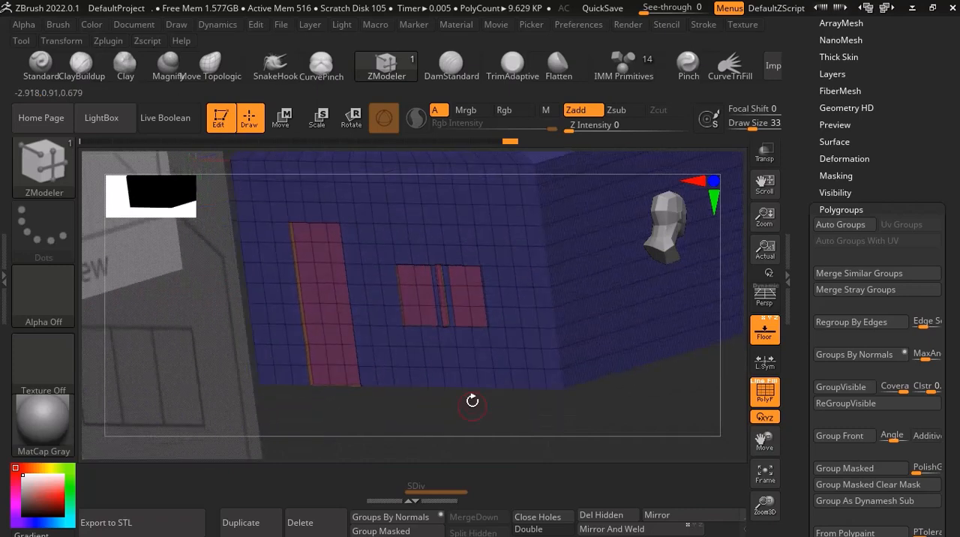
Hide the polyframe and examine the recessed door and divided window on the front wall from several angles.
{"action": "left_click", "coordinate": [765, 400]}
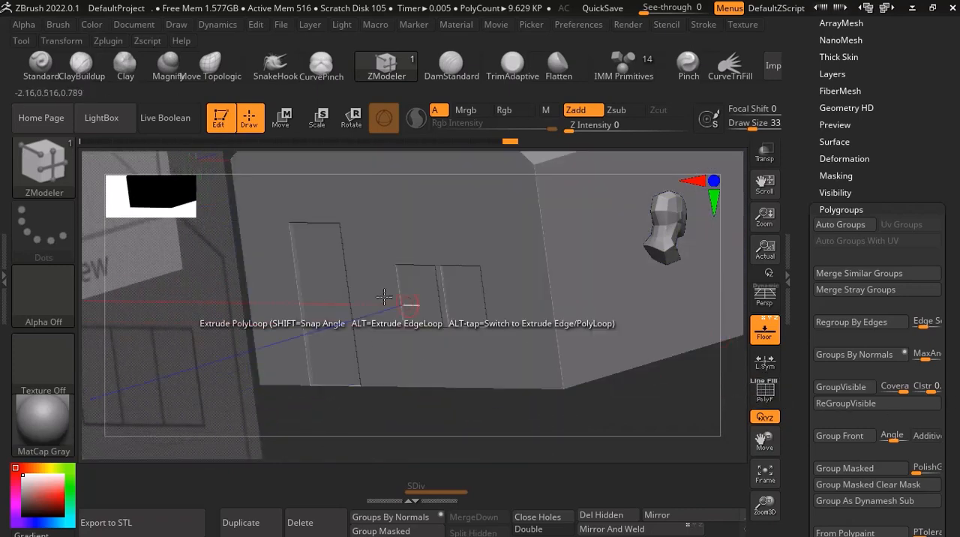
{"action": "mouse_move", "coordinate": [408, 300]}
{"action": "right_mouse_down"}
{"action": "mouse_move", "coordinate": [398, 303]}
{"action": "mouse_move", "coordinate": [410, 312]}
{"action": "right_mouse_up"}
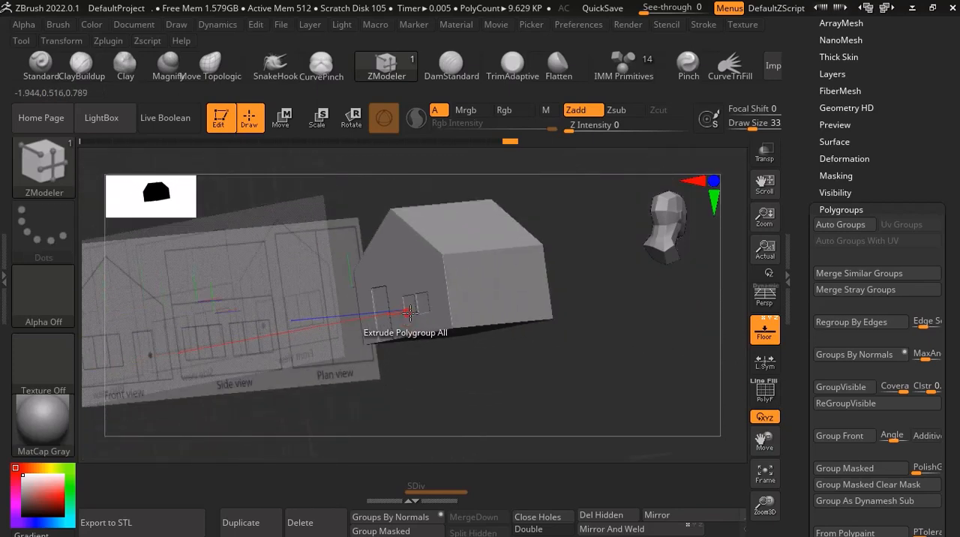
{"action": "right_click_drag", "start_coordinate": [468, 279], "coordinate": [483, 328]}
{"action": "scroll", "coordinate": [417, 295], "scroll_direction": "up", "scroll_amount": 8}
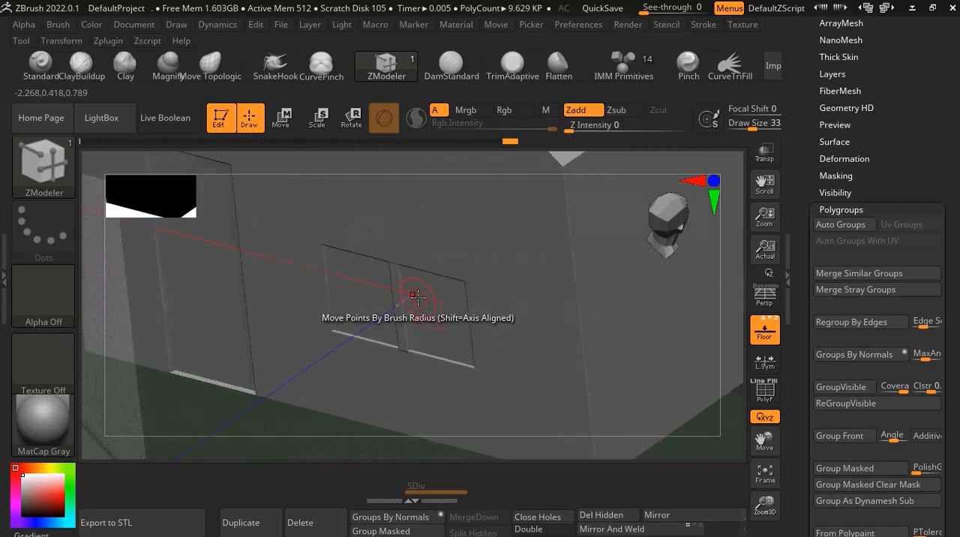
{"action": "scroll", "coordinate": [414, 290], "scroll_direction": "down", "scroll_amount": 8}
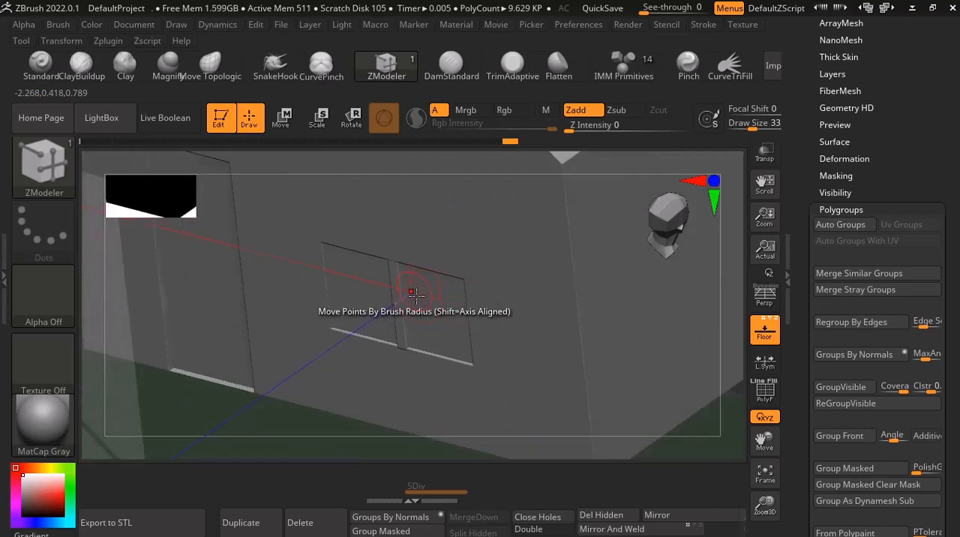
{"action": "scroll", "coordinate": [531, 257], "scroll_direction": "down", "scroll_amount": 6}
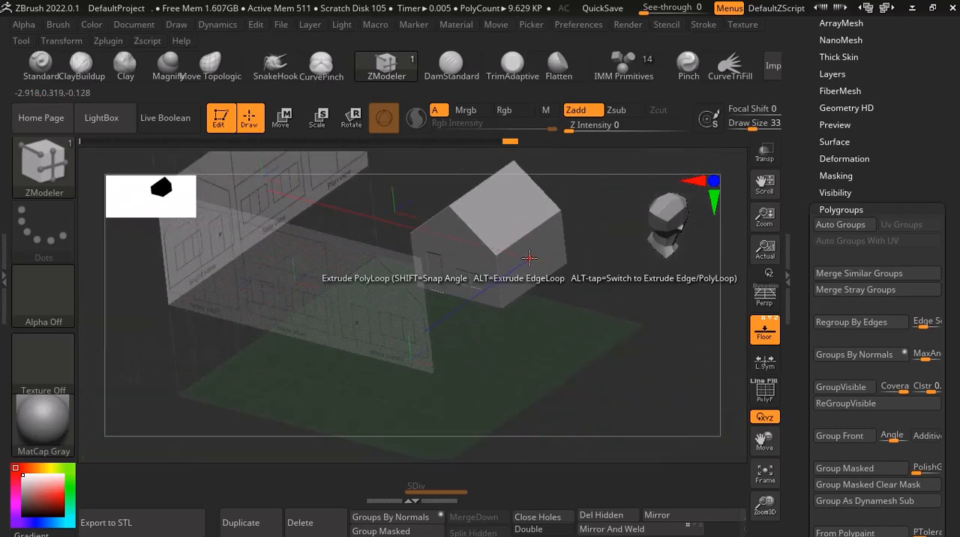
{"action": "right_click_drag", "start_coordinate": [515, 295], "coordinate": [509, 272]}
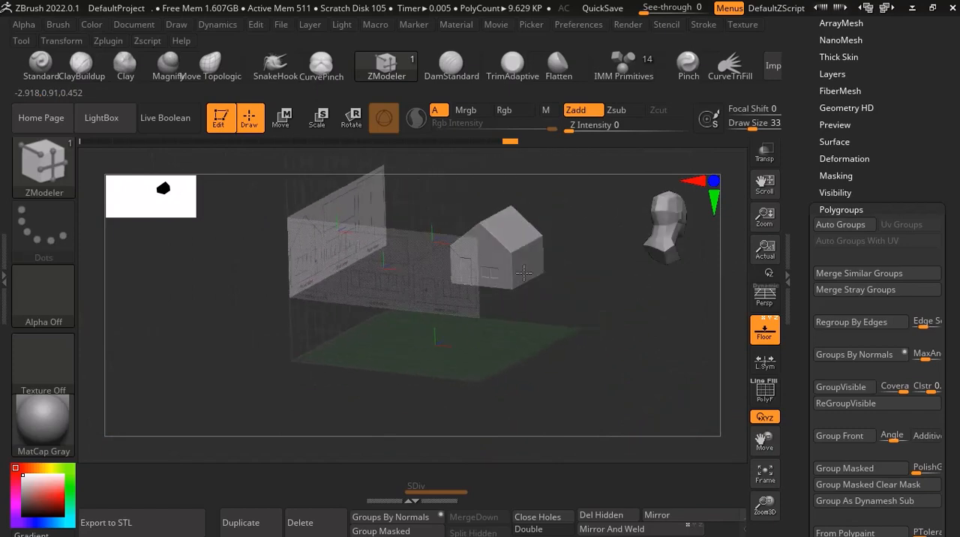
{"action": "scroll", "coordinate": [504, 283], "scroll_direction": "up", "scroll_amount": 5}
{"action": "scroll", "coordinate": [476, 283], "scroll_direction": "up", "scroll_amount": 6}
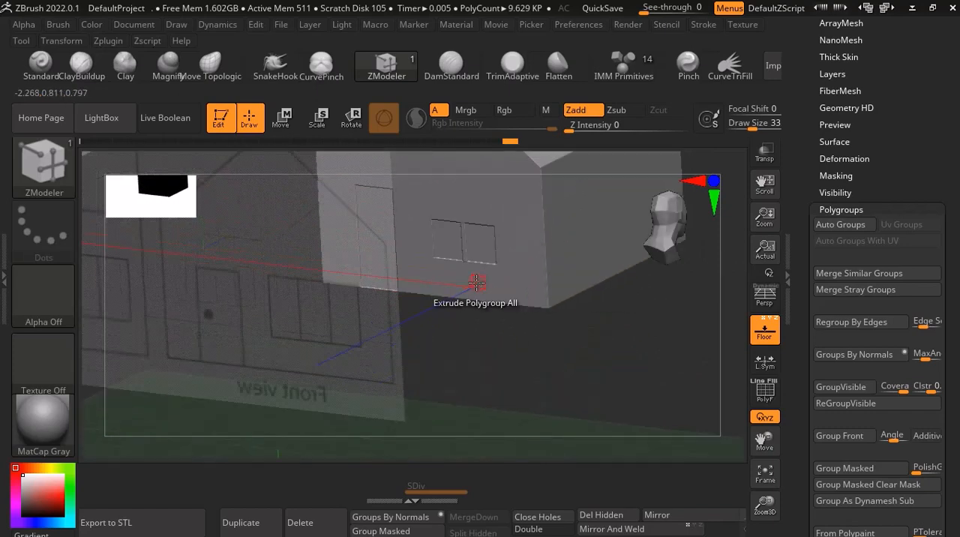
{"action": "scroll", "coordinate": [511, 249], "scroll_direction": "down", "scroll_amount": 3}
{"action": "right_click_drag", "start_coordinate": [510, 248], "coordinate": [492, 237]}
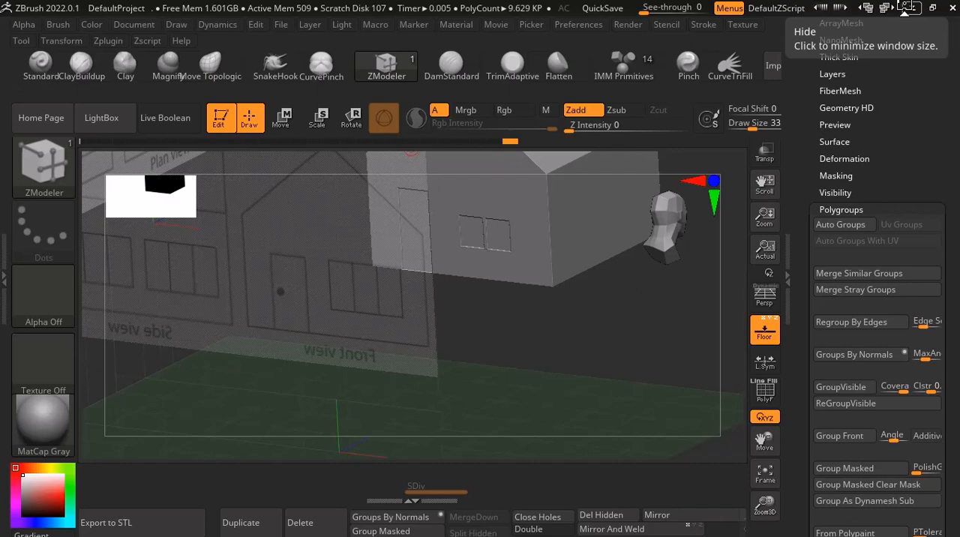
{"action": "left_click", "coordinate": [906, 8]}
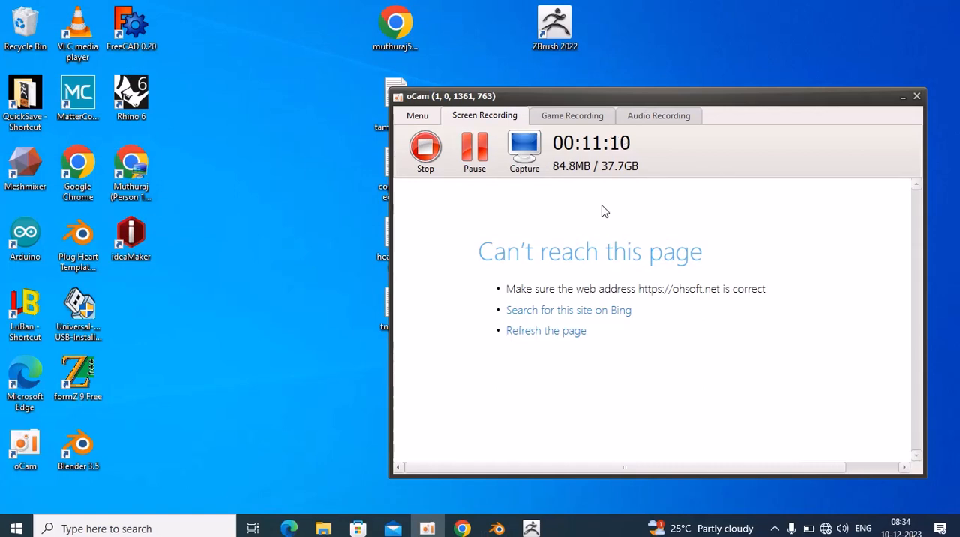